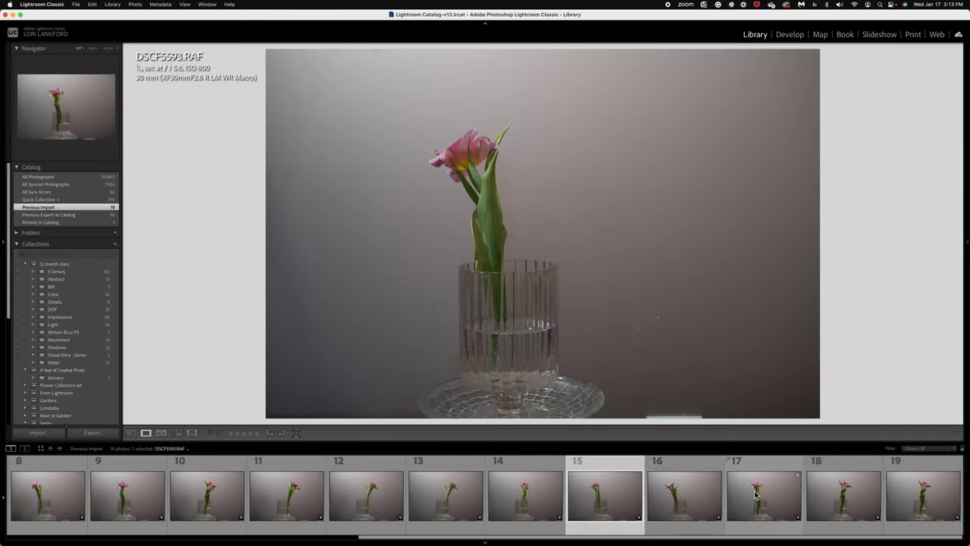
Step forward and back through the tulip shots, past DSCF5590 to around DSCF5588
click(684, 494)
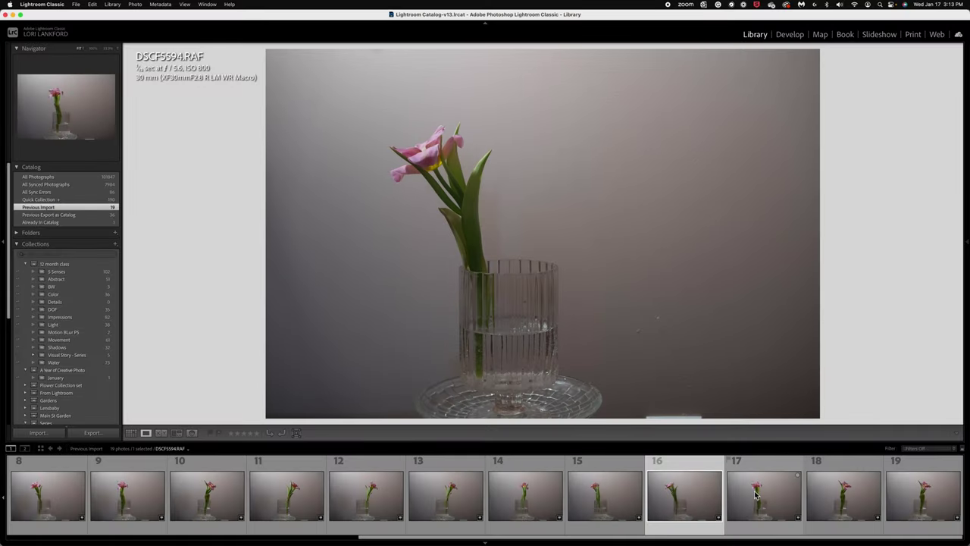
click(755, 494)
key(Right)
key(Right)
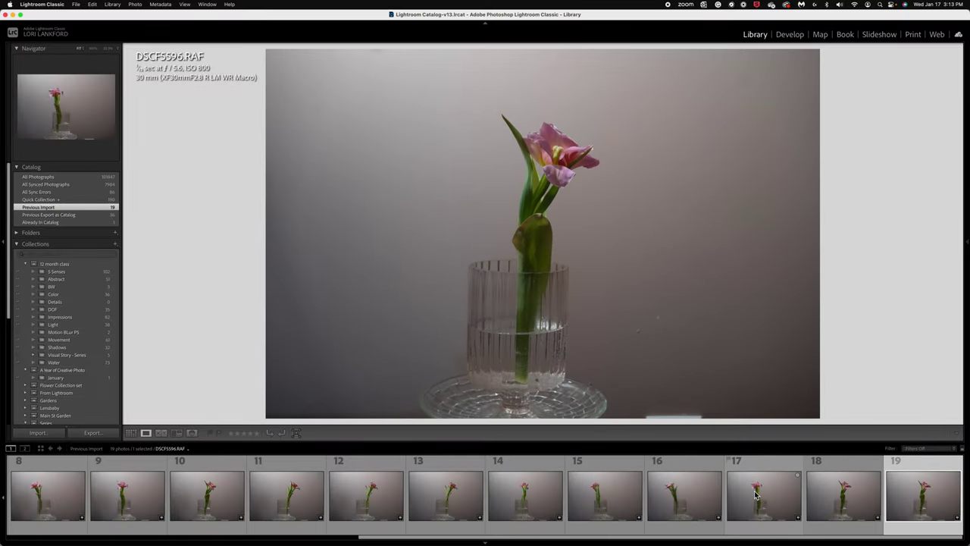
key(Left)
key(Left)
key(Left)
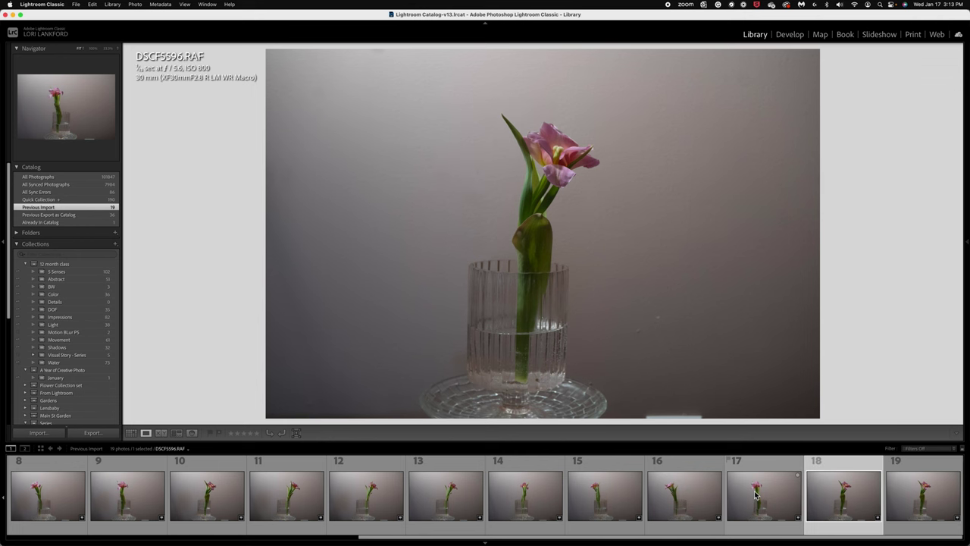
key(Left)
key(Left)
key(Left)
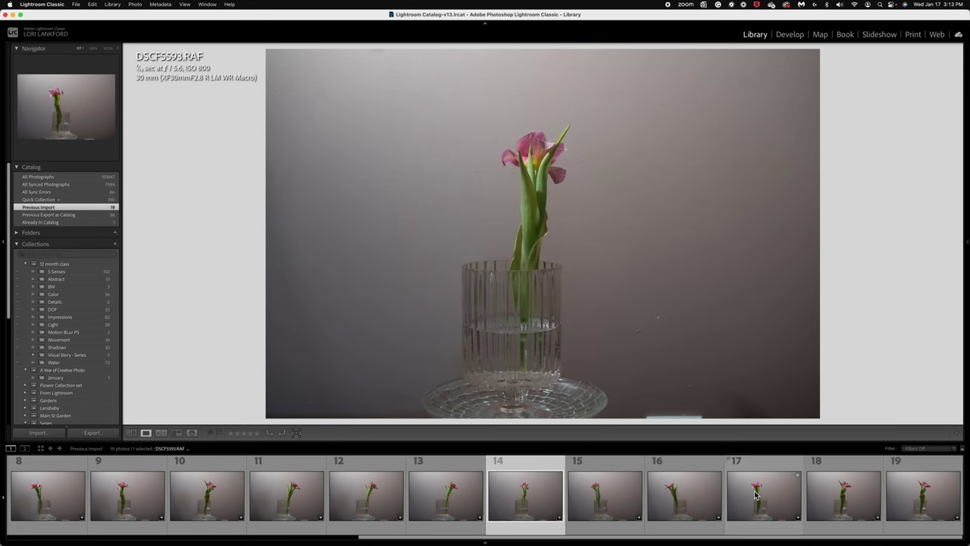
key(Left)
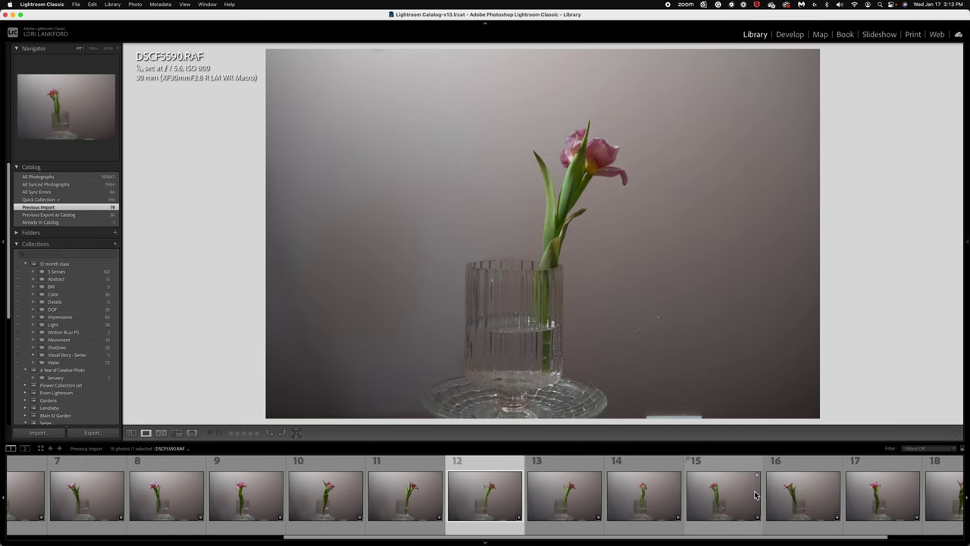
key(Left)
key(Left)
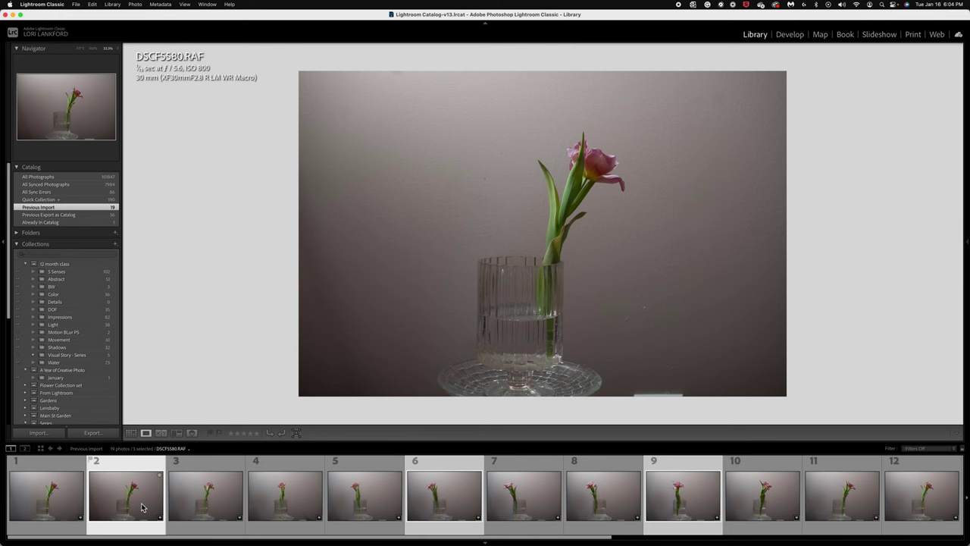
Cycle through the three chosen shots, including DSCF5584 and DSCF5580, to compare them
key(Right)
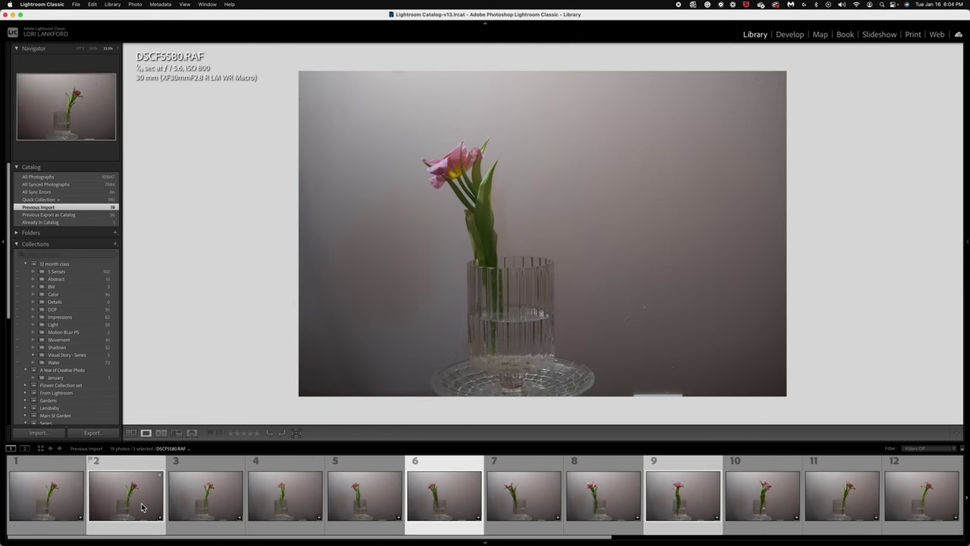
key(Right)
scroll(141, 506, up, 3)
click(141, 507)
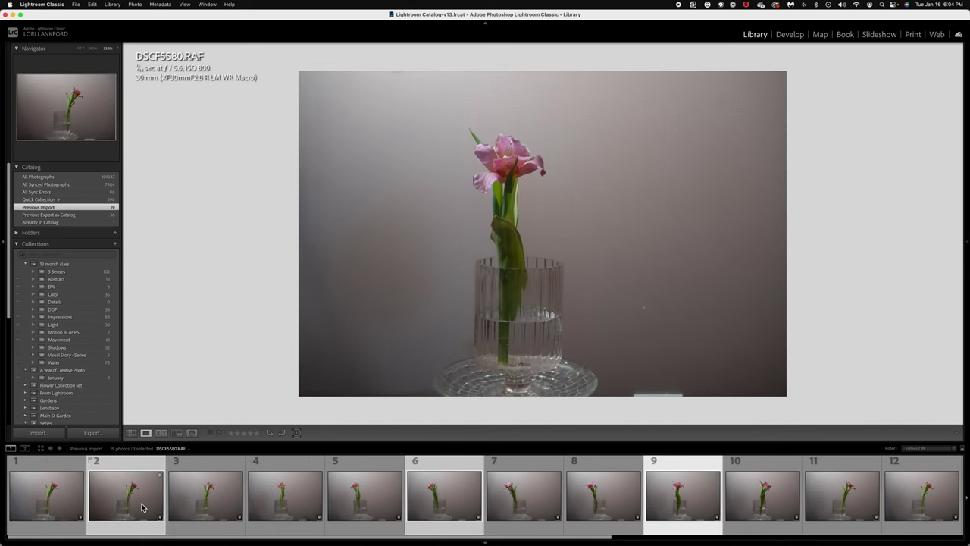
key(Right)
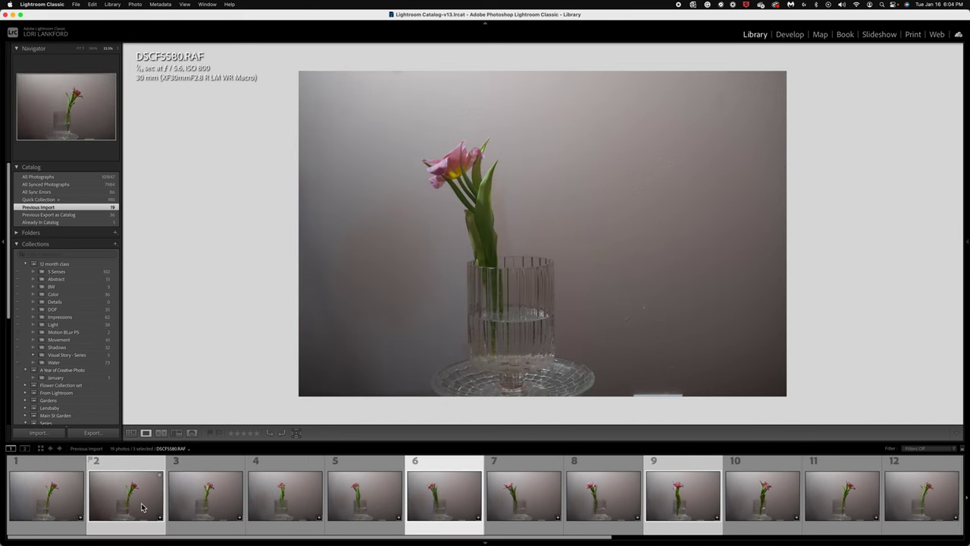
key(Right)
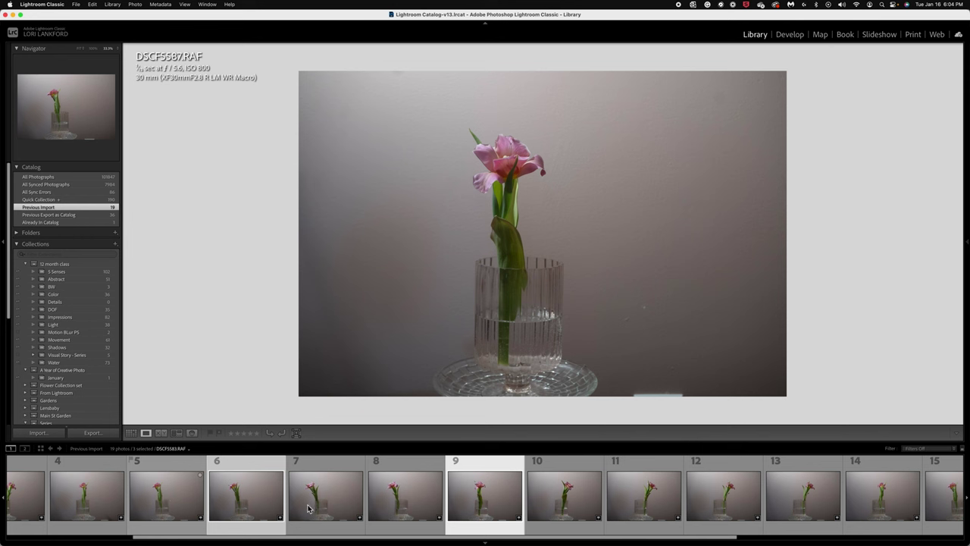
Browse the filmstrip from DSCF5586 forward through DSCF5591 to DSCF5596
click(397, 502)
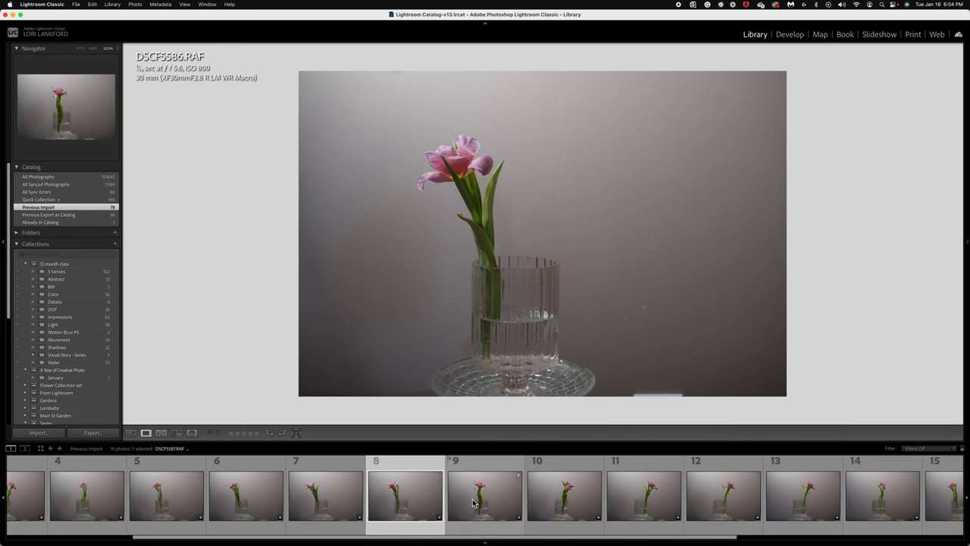
click(473, 502)
key(Right)
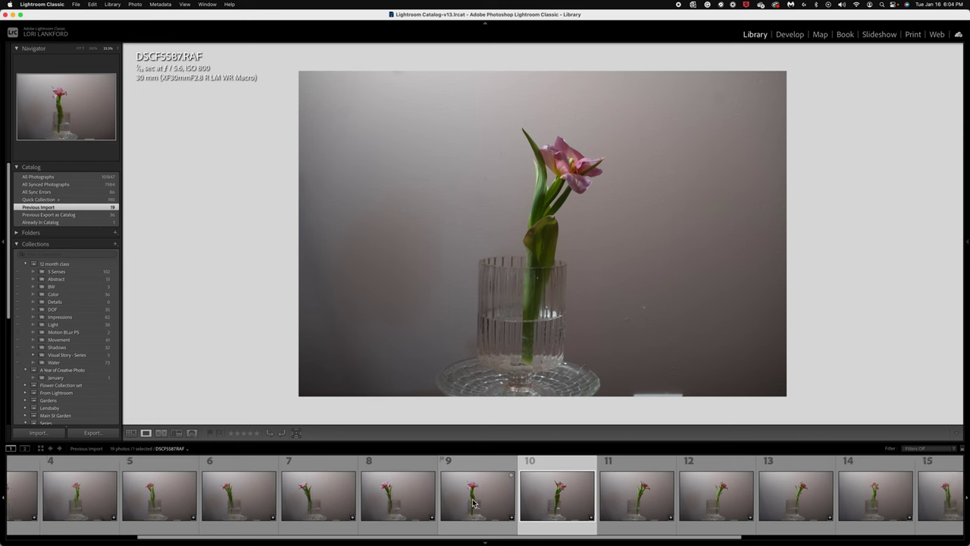
key(Right)
key(Right)
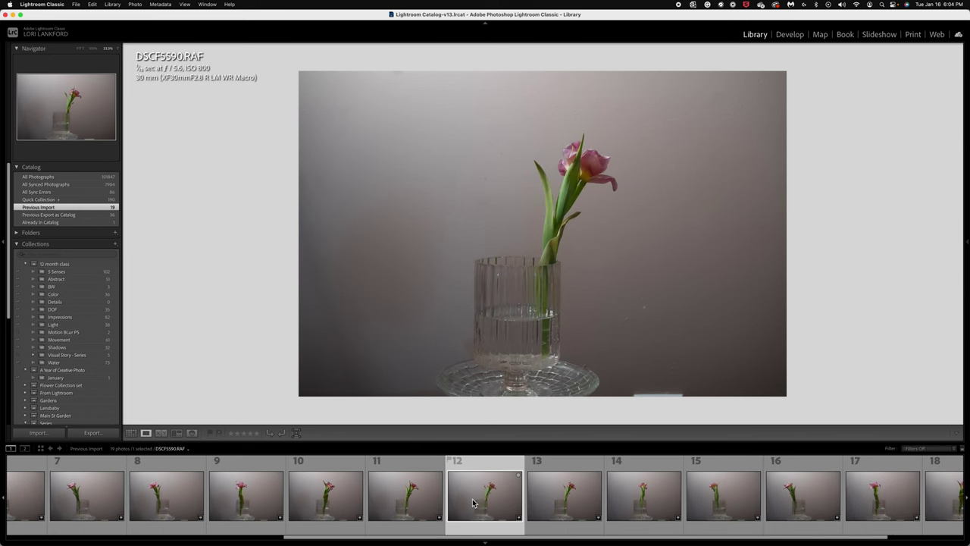
key(Right)
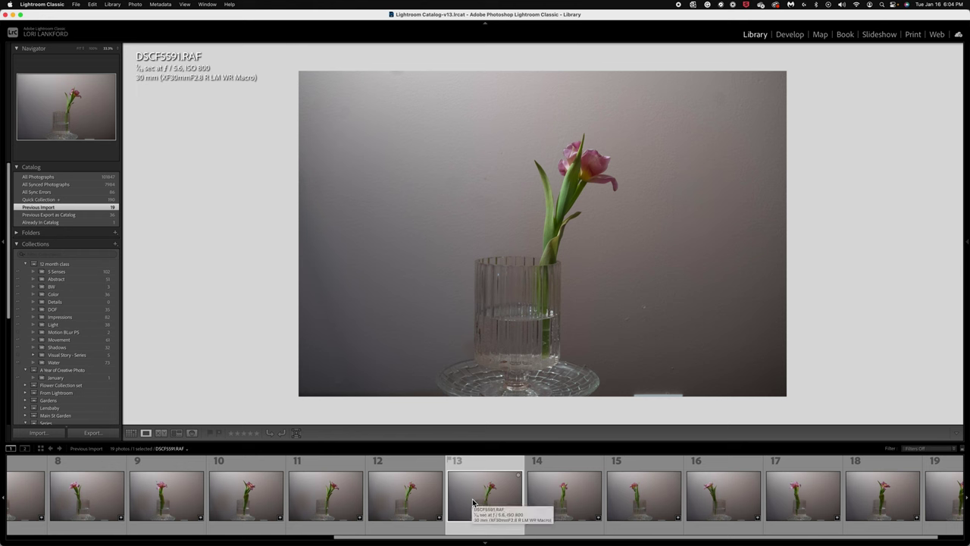
key(Right)
key(Right)
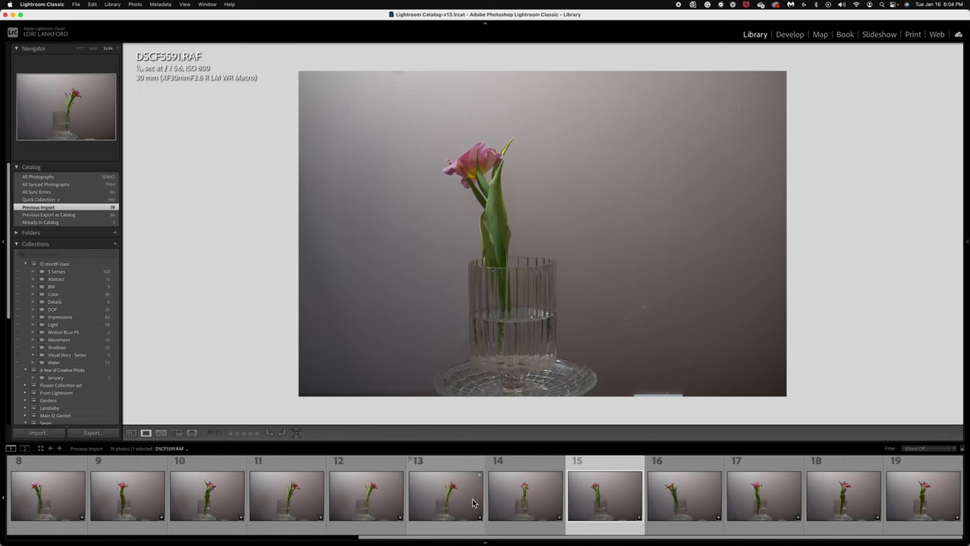
key(Right)
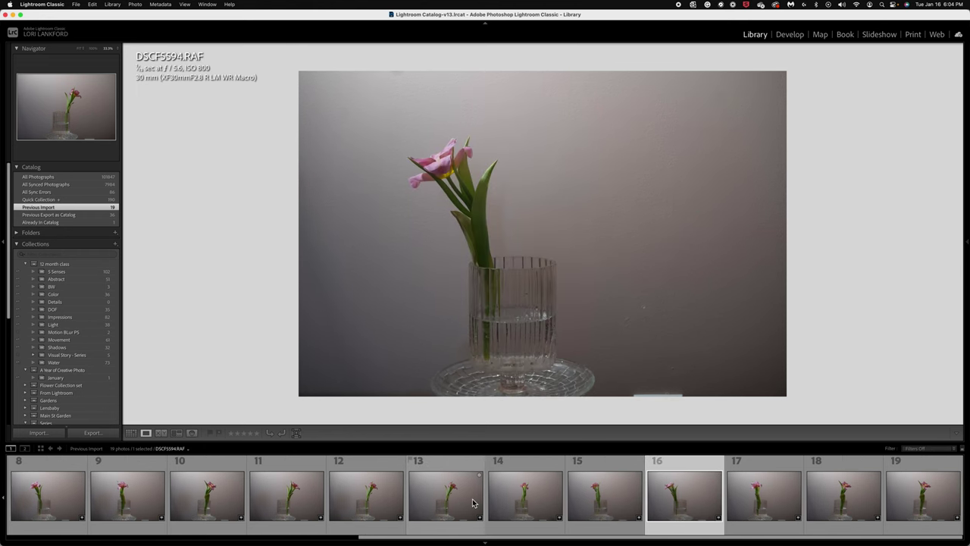
key(Right)
key(Right)
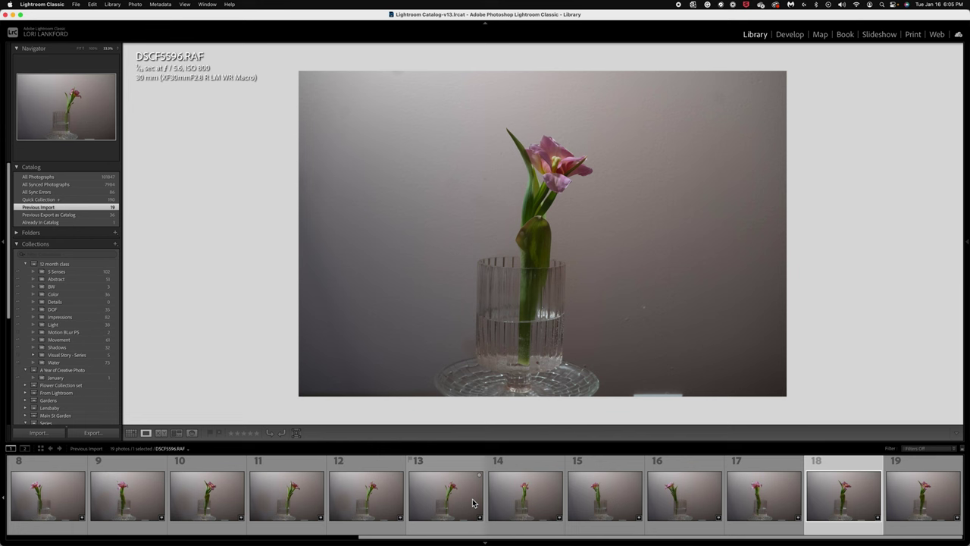
key(Right)
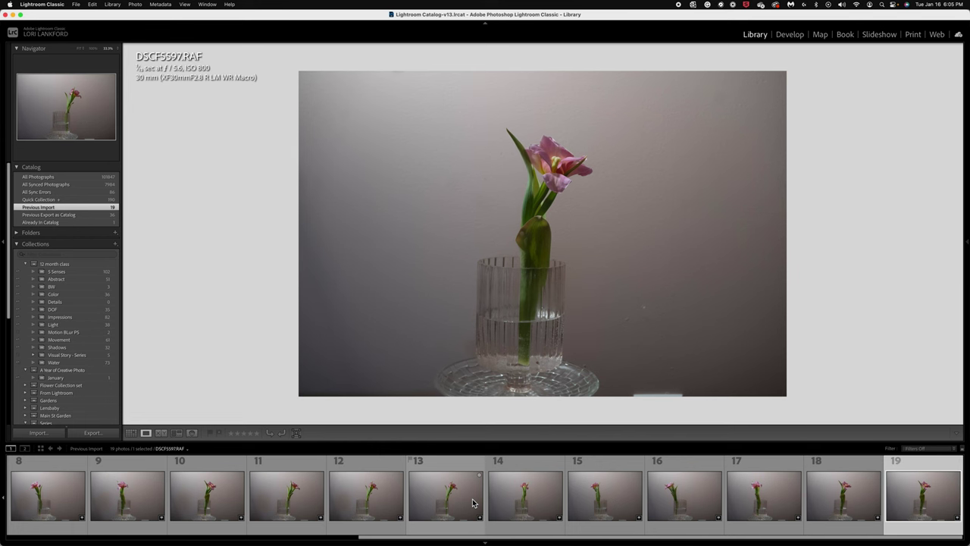
Jump between the last and first shots with End and Home, ending near DSCF5579
key(Left)
key(Left)
key(Left)
key(Left)
key(Left)
key(Left)
key(Left)
key(Left)
key(Left)
key(Left)
key(Left)
key(Left)
key(Left)
key(Left)
key(Left)
key(Left)
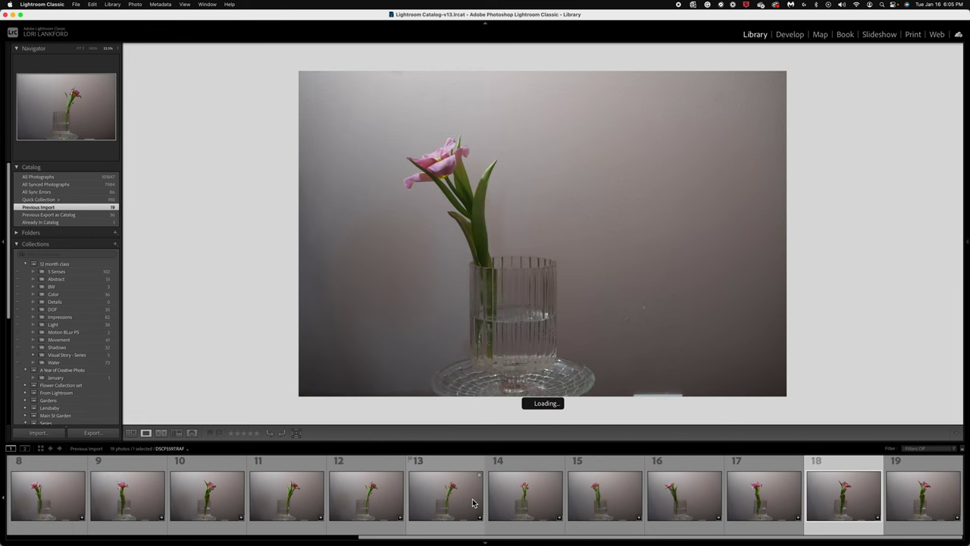
key(Right)
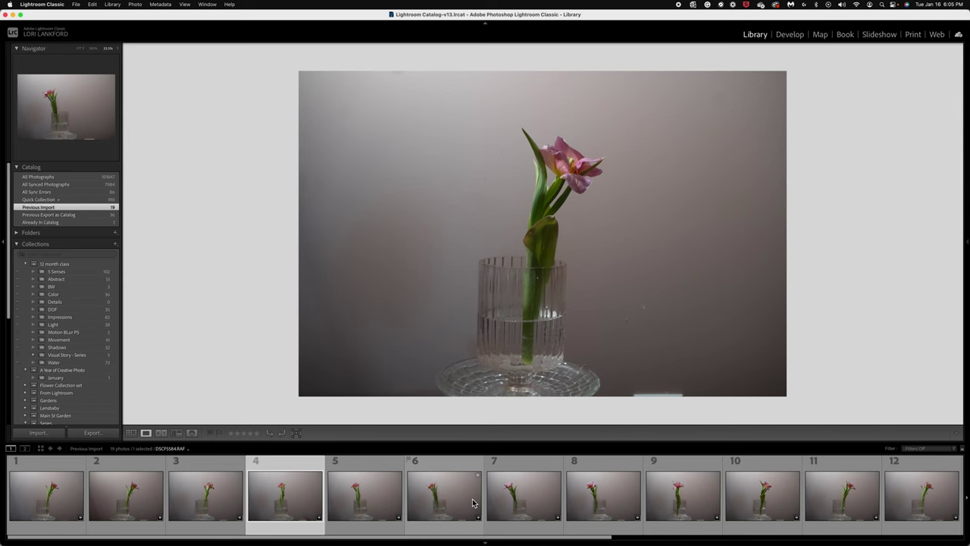
key(Left)
key(Left)
key(Left)
key(End)
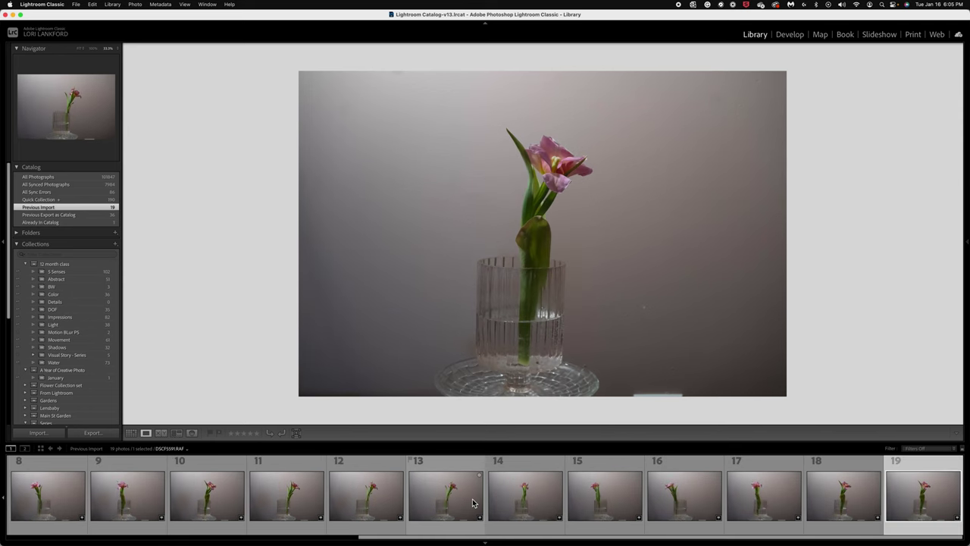
key(Left)
key(Home)
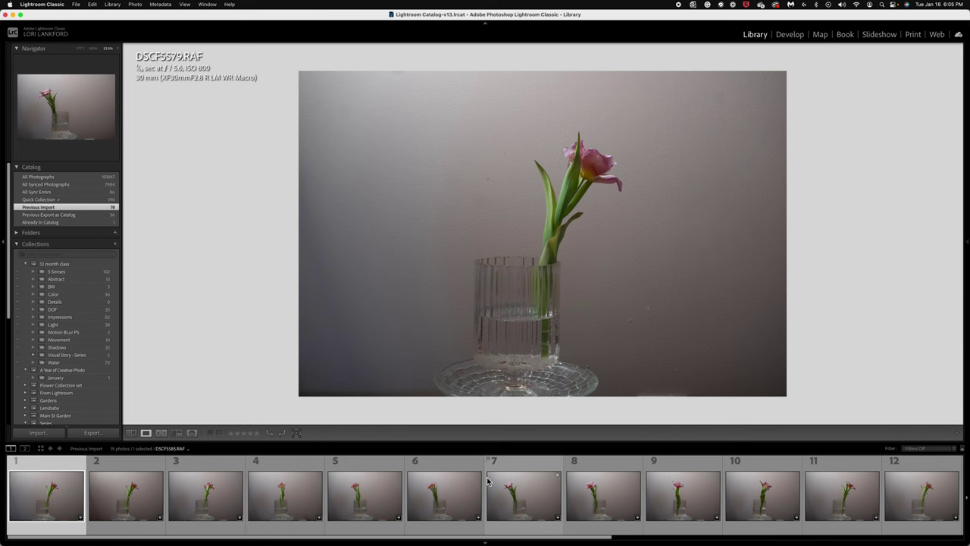
key(Right)
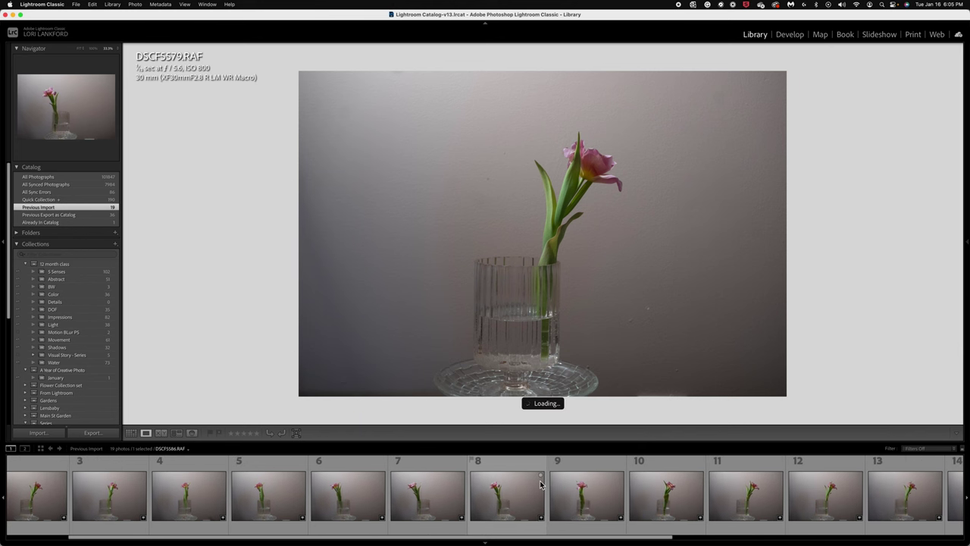
mouse_move(760, 535)
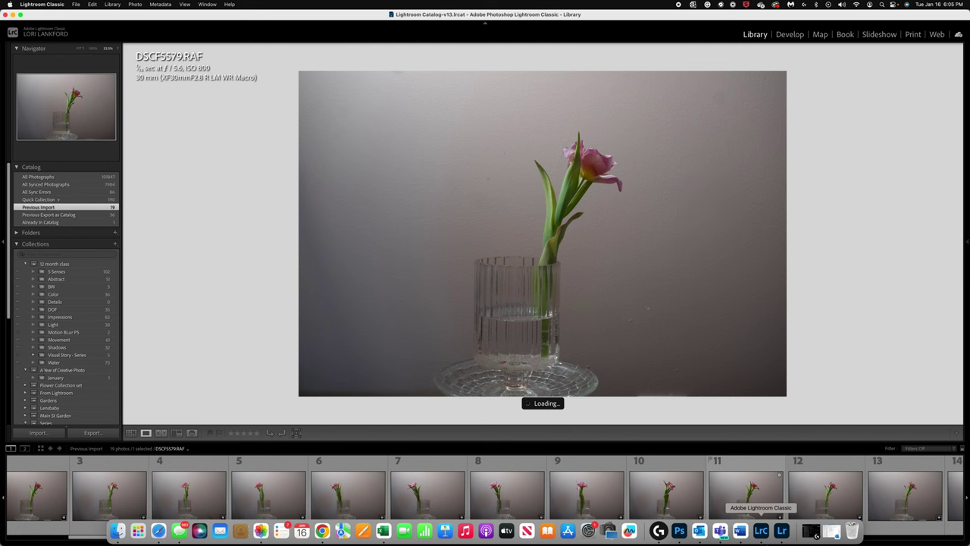
In Photoshop, view the two-tulip composite, then the DSCF5597 bouquet composite document
click(680, 532)
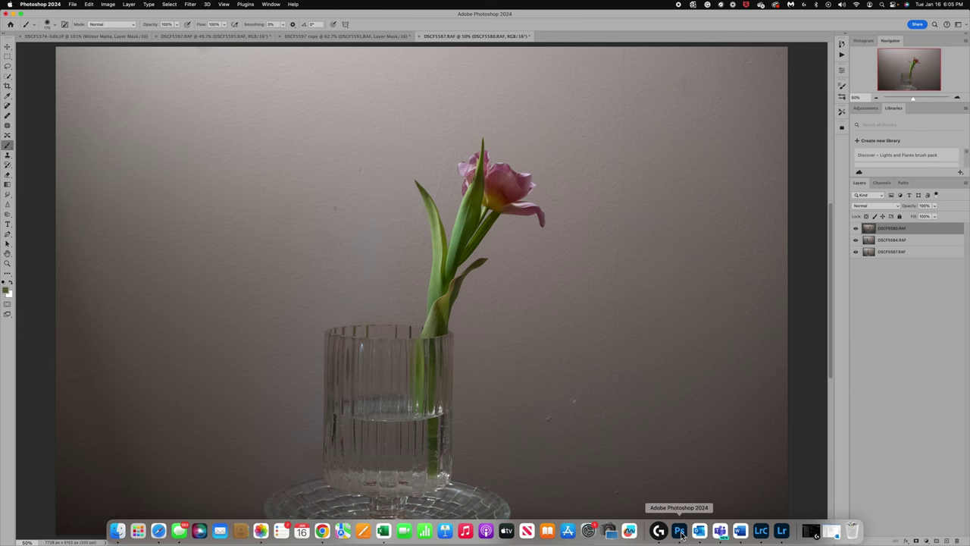
click(385, 37)
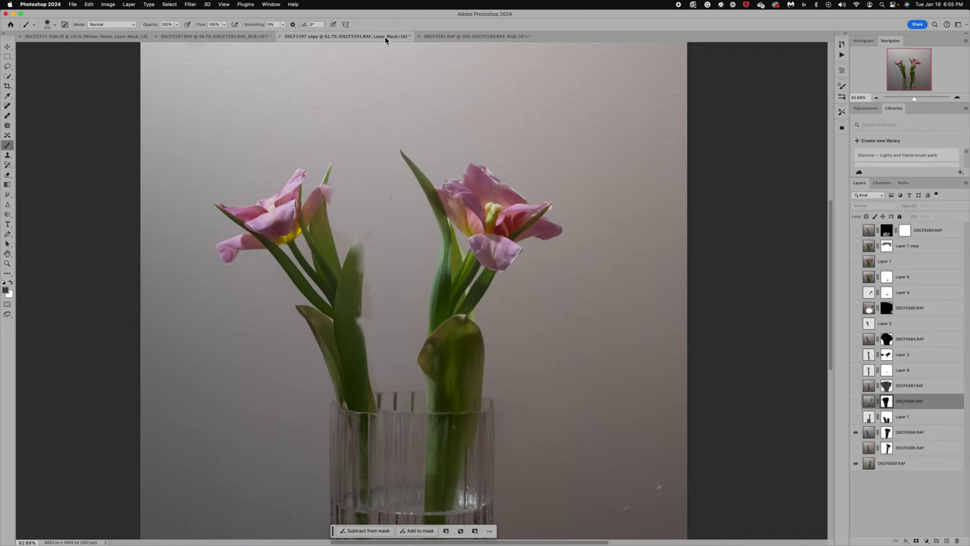
click(230, 35)
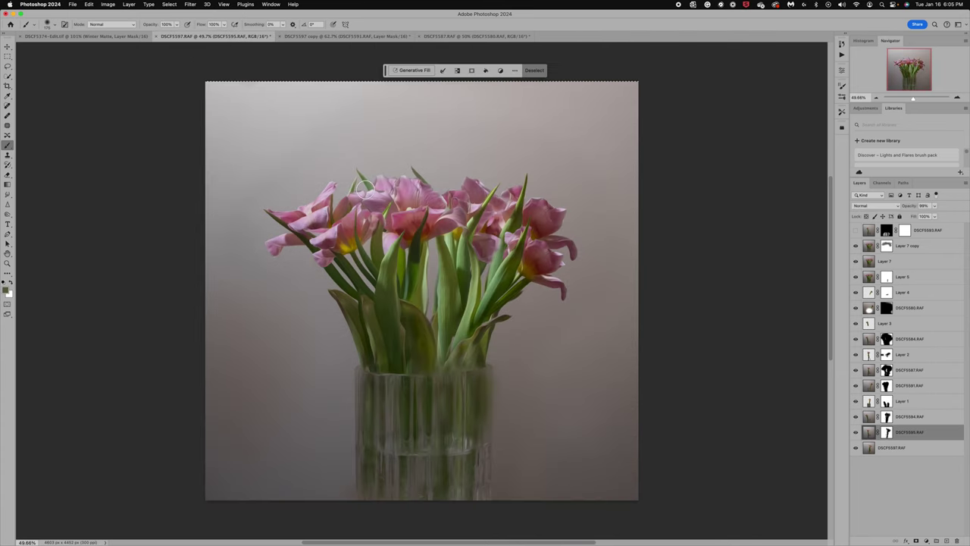
mouse_move(486, 530)
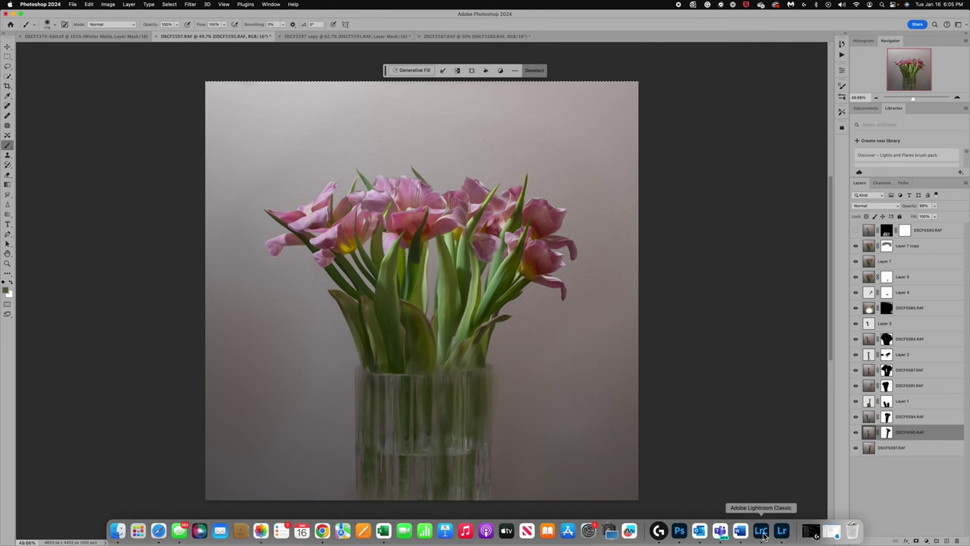
Back in Lightroom, view DSCF5591 and step through its neighbouring tulip shots
click(762, 532)
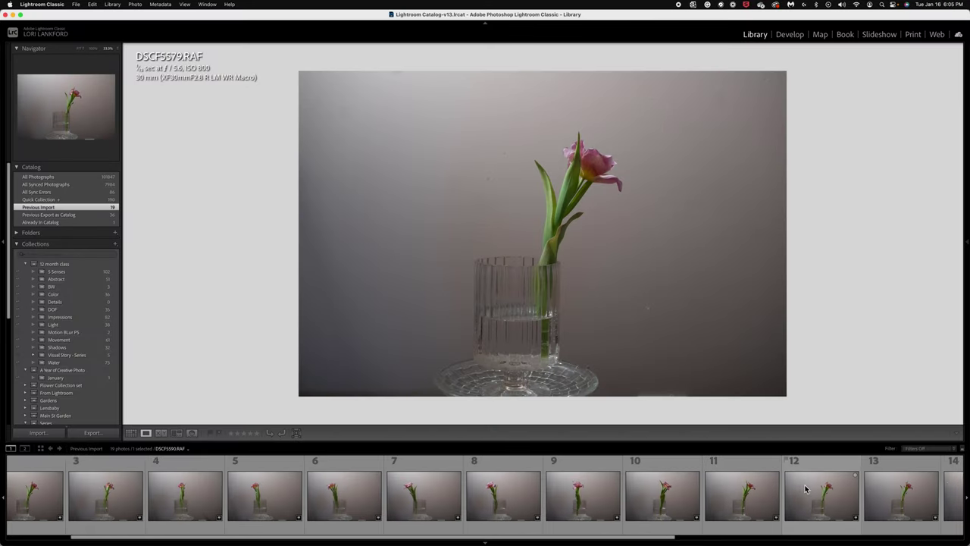
scroll(807, 486, down, 5)
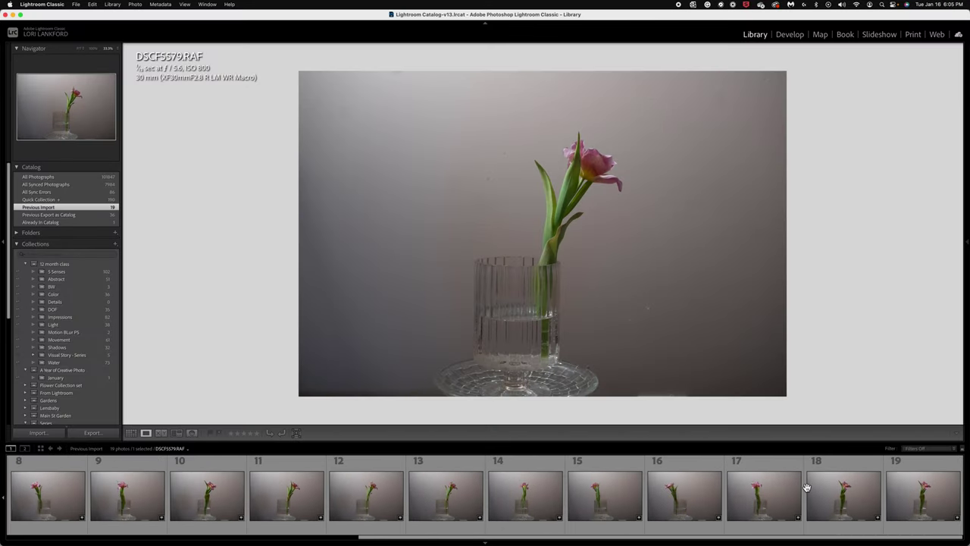
click(451, 497)
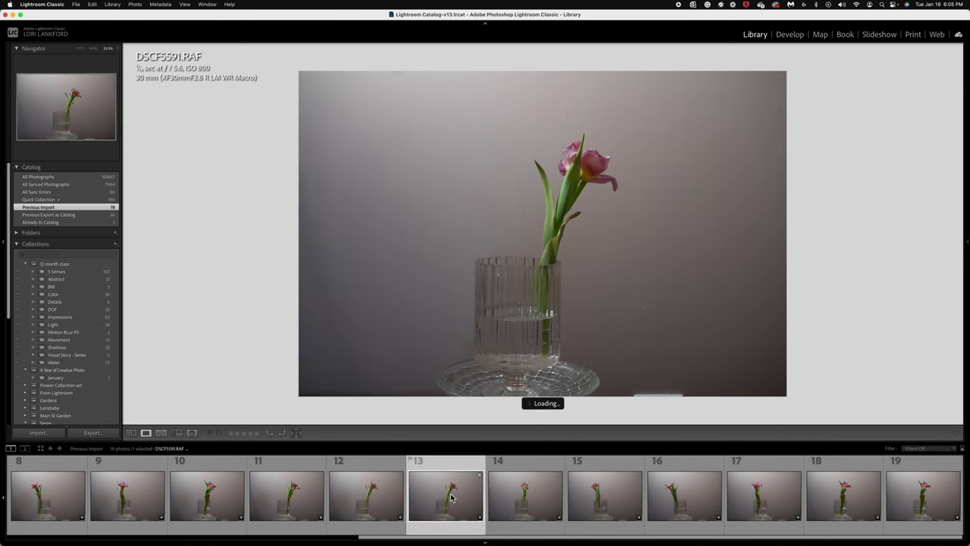
key(Right)
key(Right)
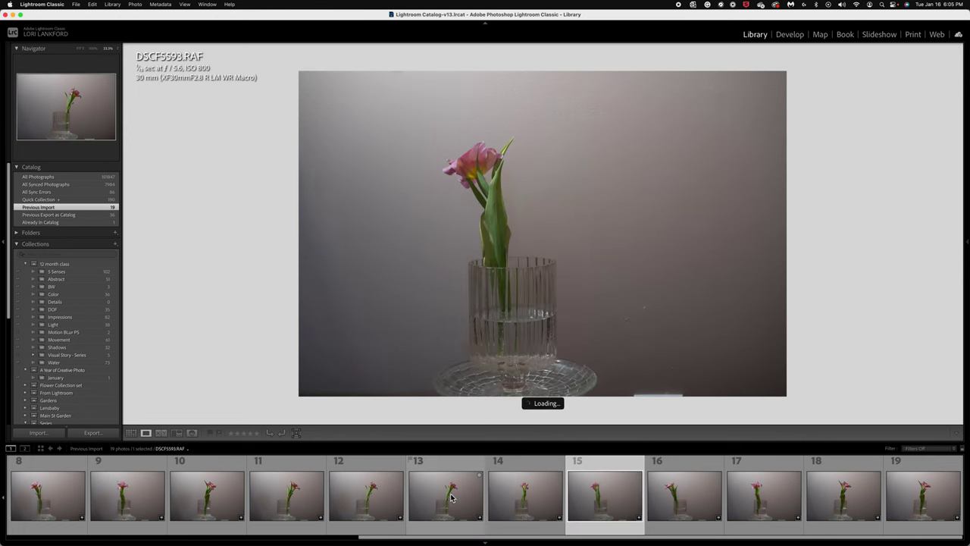
key(Right)
key(Right)
key(Right)
key(Right)
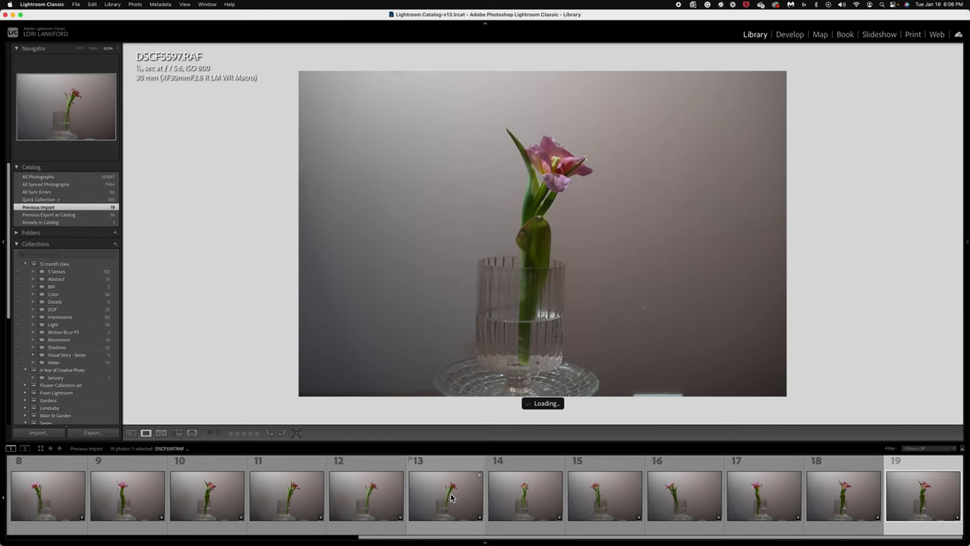
key(Left)
key(Left)
key(Left)
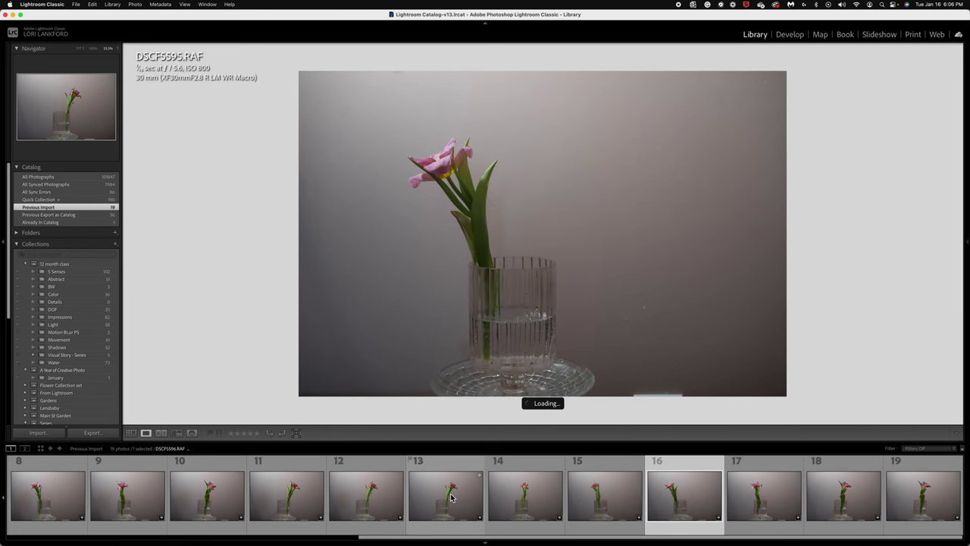
key(Left)
key(Left)
key(Left)
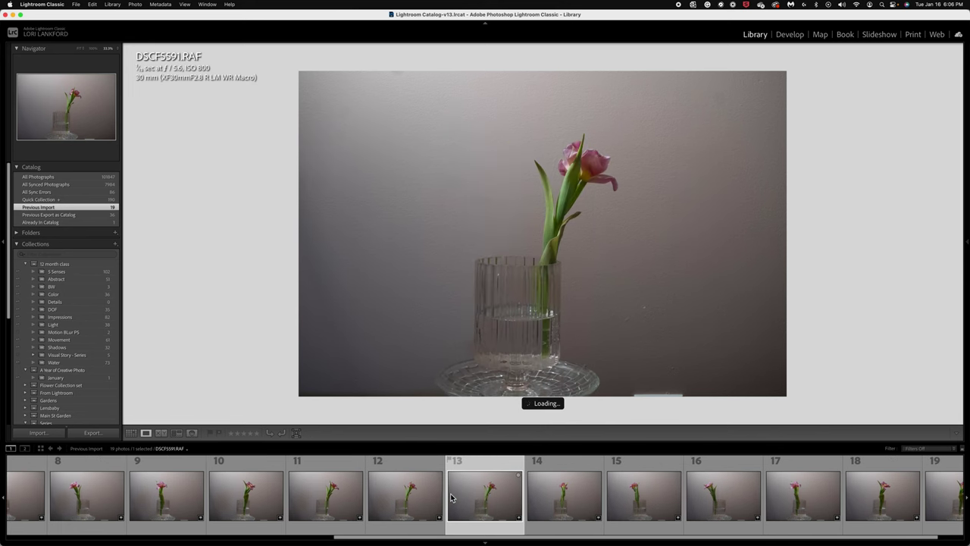
Return to DSCF5591 and extend the selection across the following shots
key(Left)
key(Left)
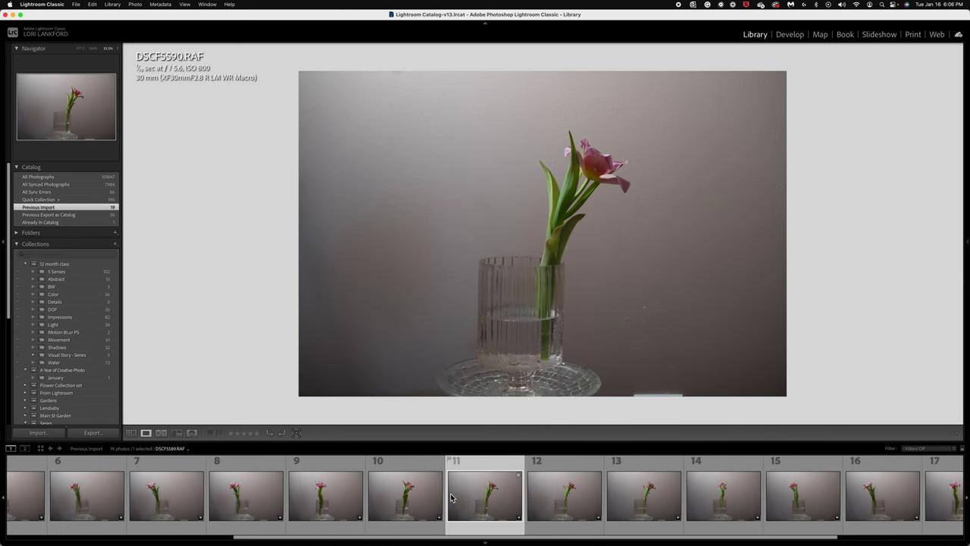
key(Right)
key(Right)
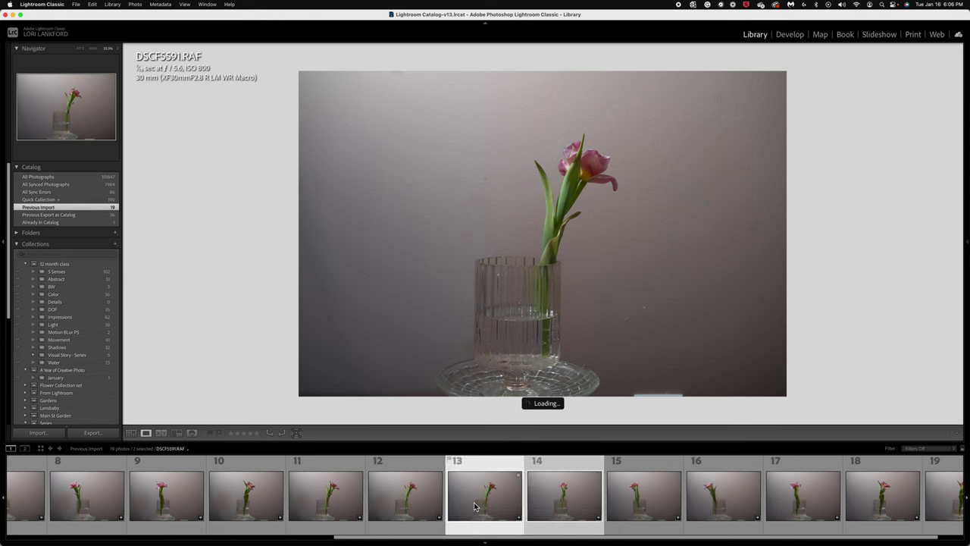
key(shift+Right)
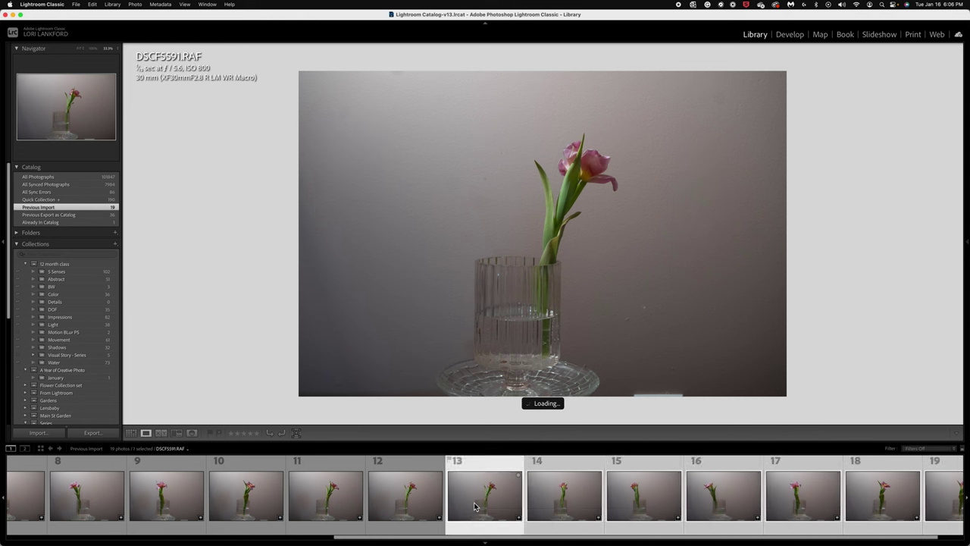
key(shift+Right)
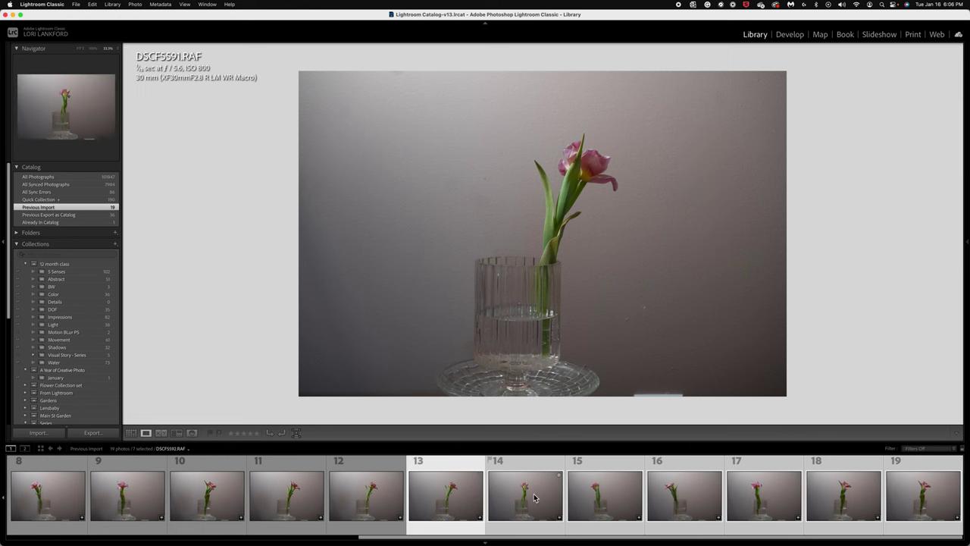
Send the selected shots to Photoshop with Edit In > Open as Layers in Photoshop
right_click(534, 497)
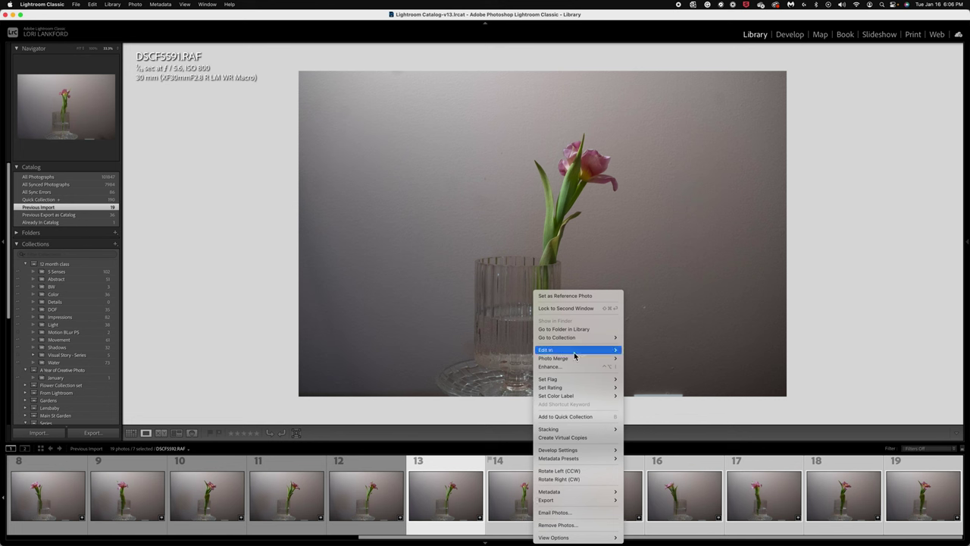
mouse_move(575, 354)
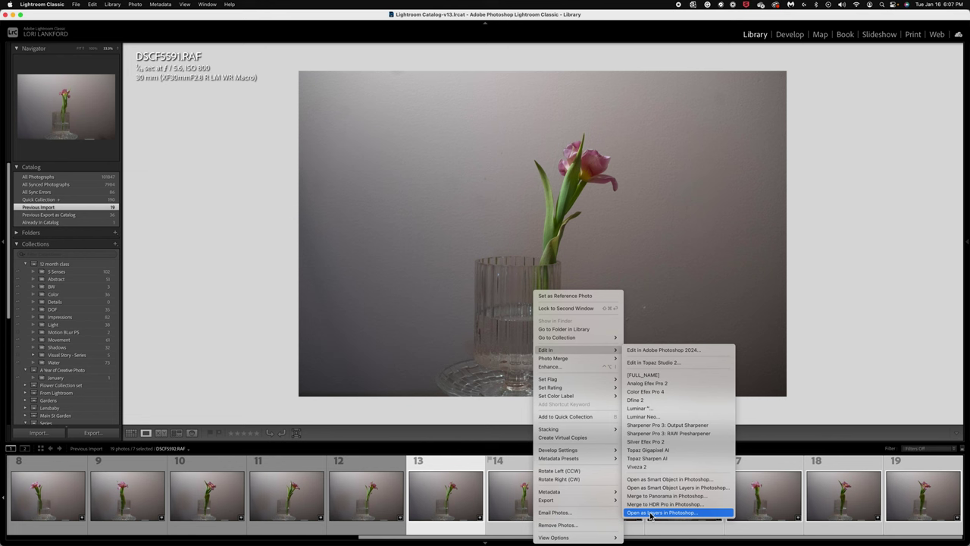
click(650, 513)
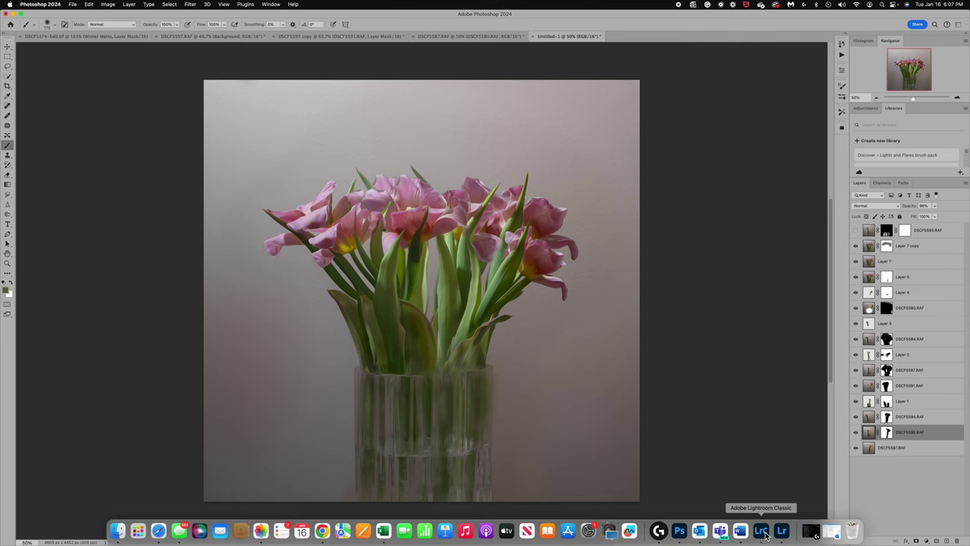
Switch from Photoshop back to Lightroom Classic
click(765, 534)
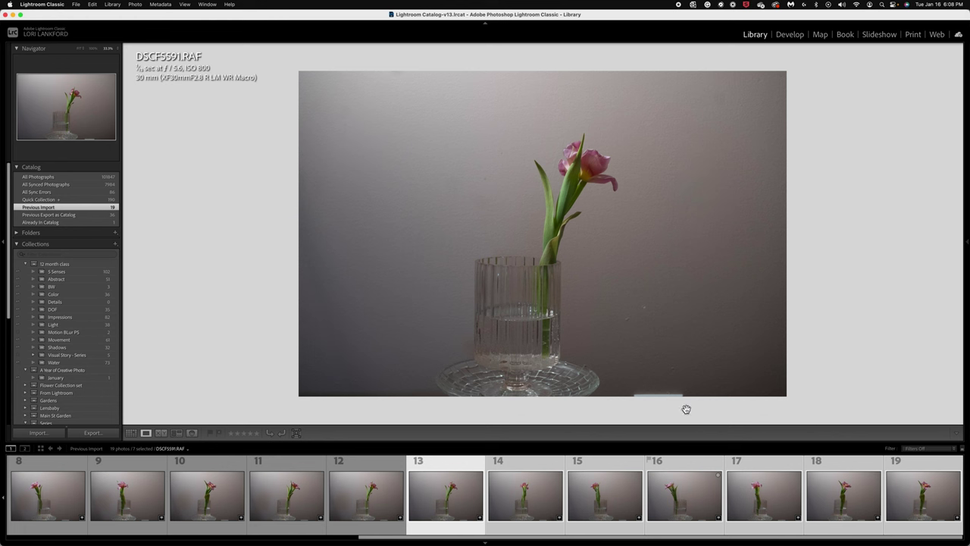
Bring Photoshop to the front from the Dock to see the seven stacked tulip layers
mouse_move(781, 536)
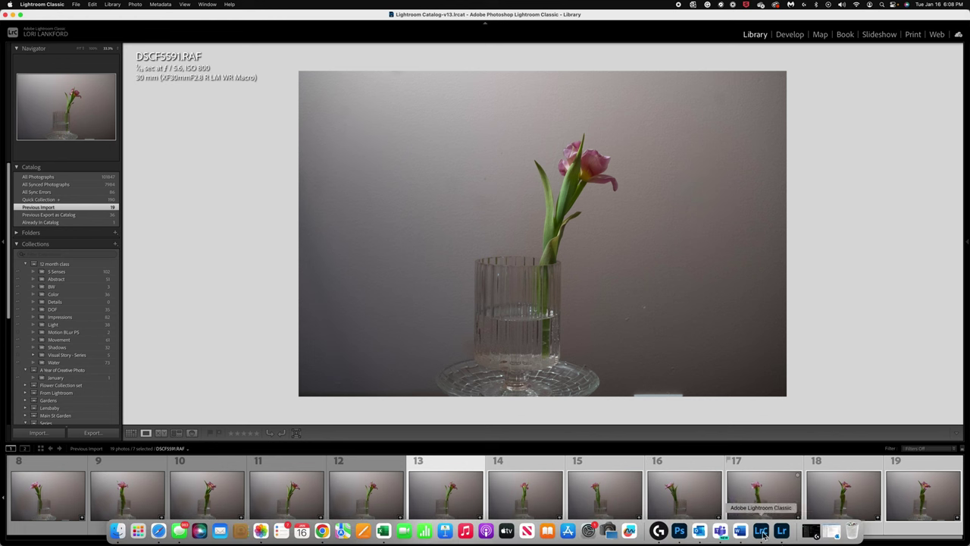
click(681, 532)
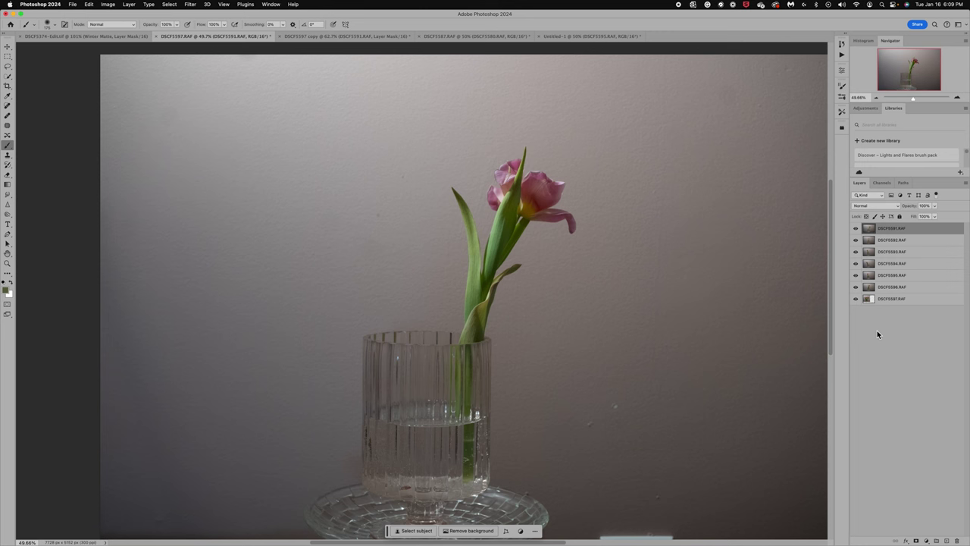
Hide the tulip layers, show only DSCF5596 and DSCF5595, and select DSCF5595
click(856, 228)
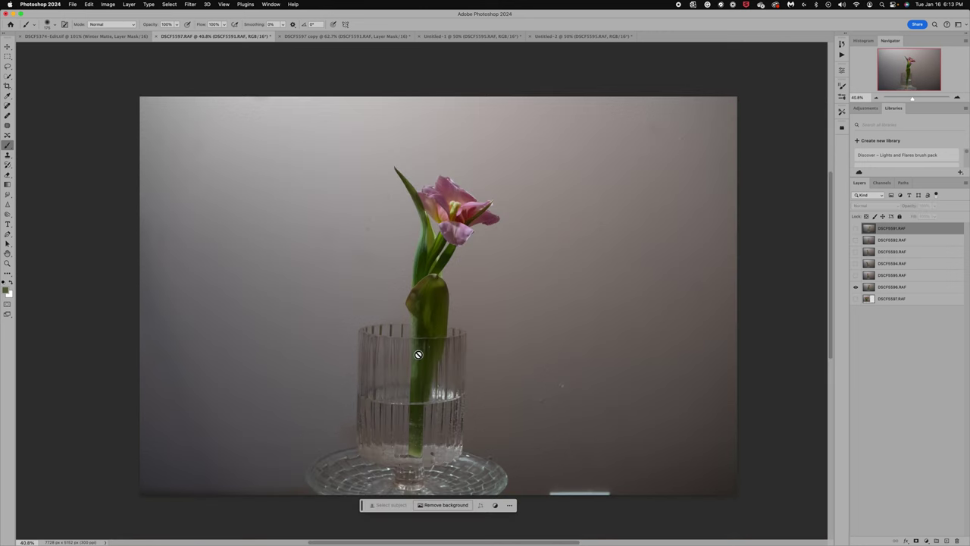
scroll(417, 354, up, 1)
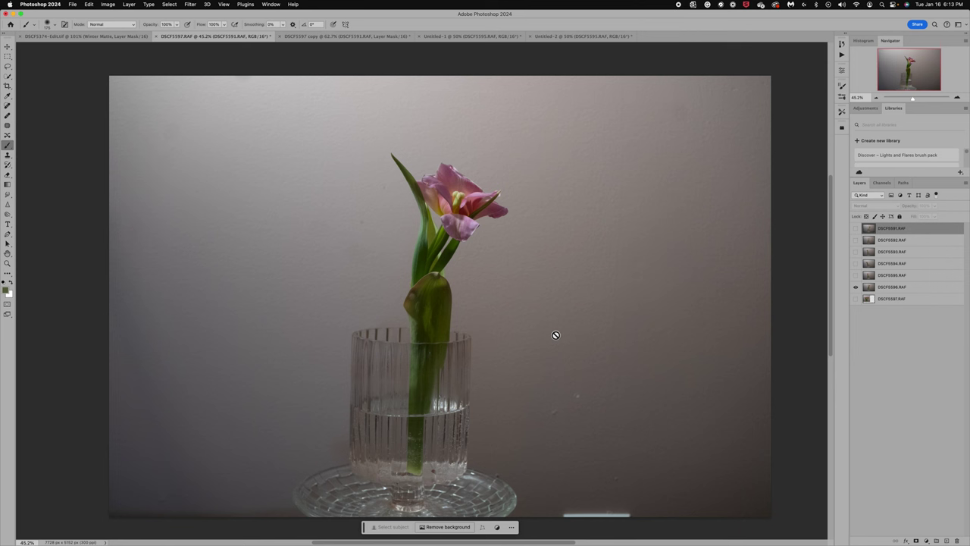
click(856, 286)
click(856, 277)
click(870, 277)
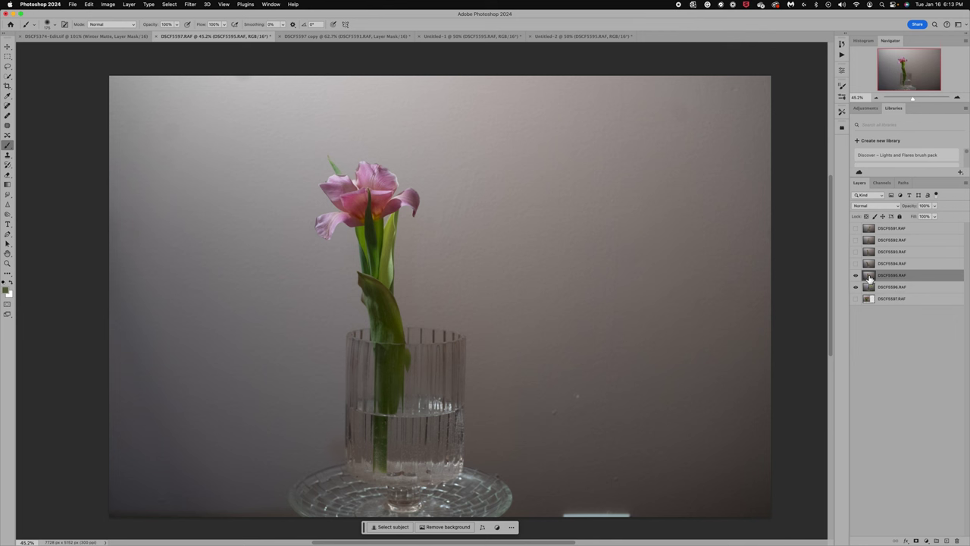
Lower the DSCF5595 layer to about 52% opacity and add a layer mask
click(935, 206)
click(920, 216)
drag(919, 218, 916, 218)
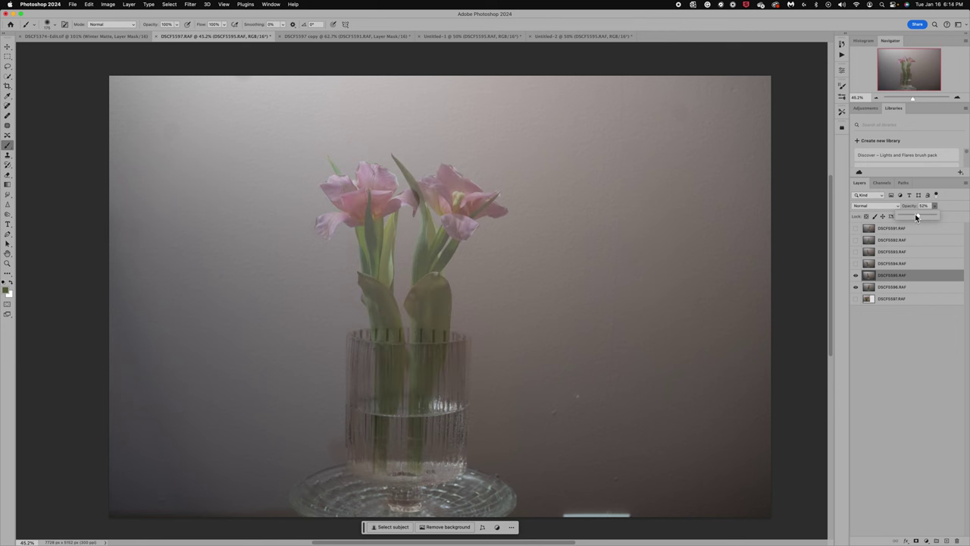
click(917, 540)
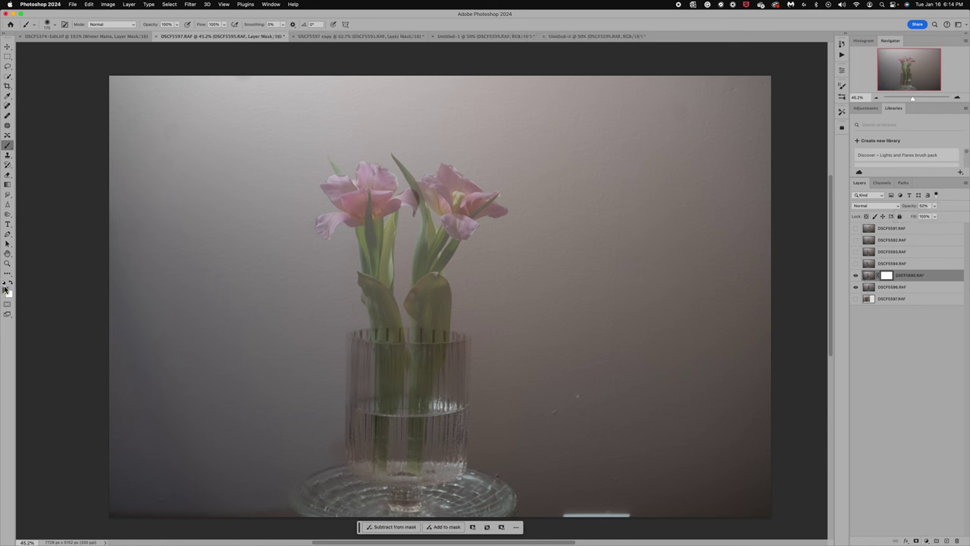
Paint black on the mask to reveal the right tulip's petals and the pointed leaf
key(x)
click(4, 289)
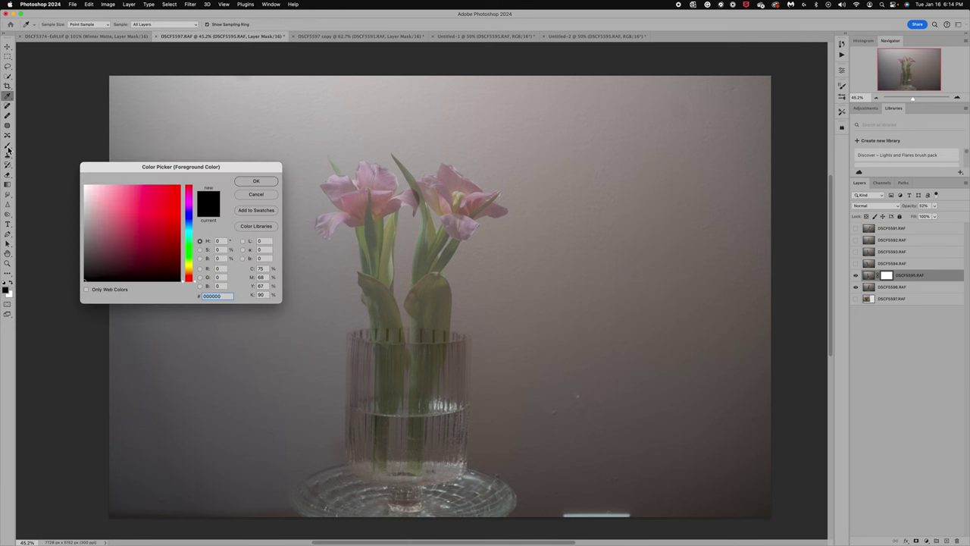
click(247, 180)
click(8, 145)
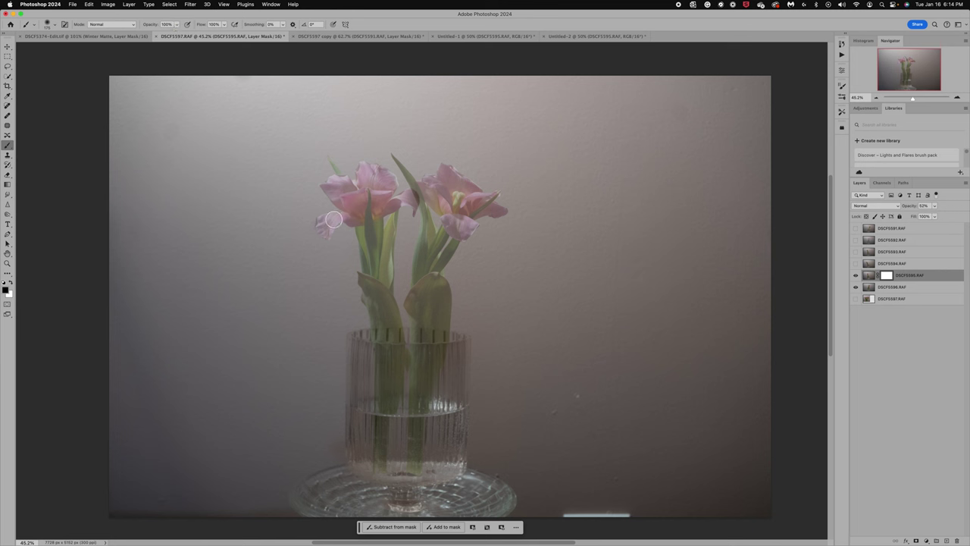
mouse_move(422, 205)
mouse_down()
mouse_move(449, 204)
mouse_move(455, 167)
mouse_move(495, 221)
mouse_move(506, 213)
mouse_move(481, 191)
mouse_move(458, 247)
mouse_move(430, 252)
mouse_move(432, 293)
mouse_move(444, 306)
mouse_move(431, 320)
mouse_move(412, 308)
mouse_move(431, 280)
mouse_move(446, 309)
mouse_move(418, 325)
mouse_move(428, 243)
mouse_move(435, 269)
mouse_move(494, 202)
mouse_move(523, 194)
mouse_move(507, 207)
mouse_move(468, 182)
mouse_move(437, 188)
mouse_up()
key(bracketleft)
key(bracketleft)
key(bracketleft)
key(bracketleft)
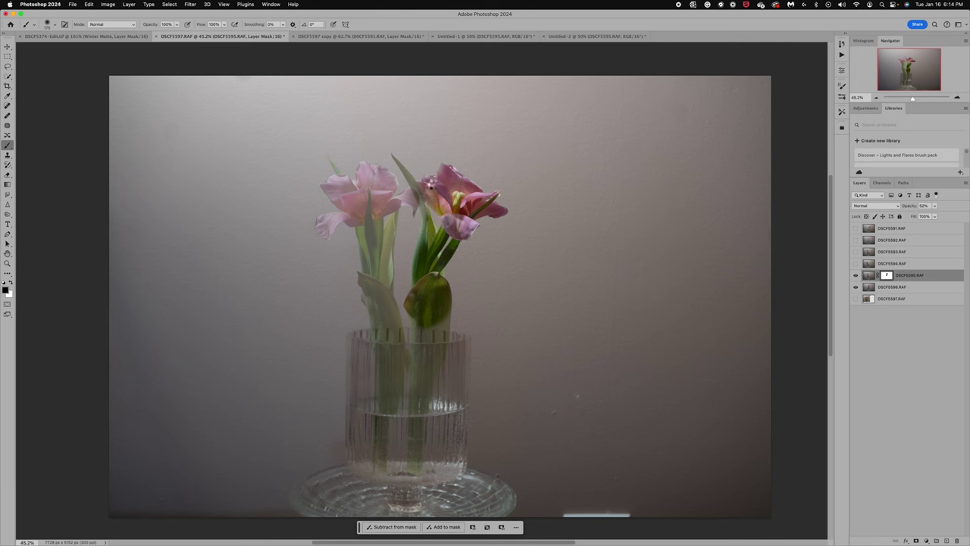
mouse_move(432, 183)
mouse_down()
mouse_move(393, 155)
mouse_move(415, 185)
mouse_up()
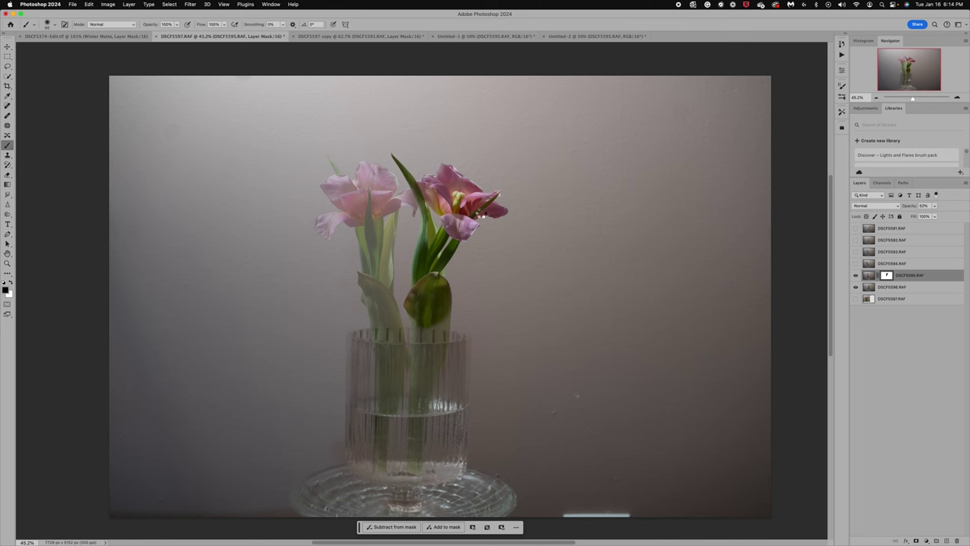
scroll(479, 212, up, 3)
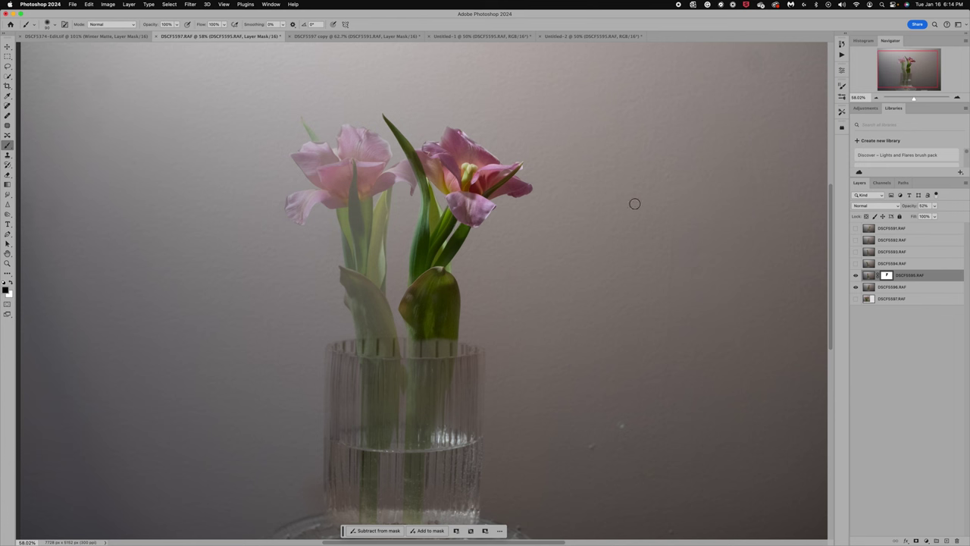
Restore DSCF5595 to full opacity and reveal the right stem and leaf with a ~300 brush
click(935, 206)
drag(938, 217, 954, 218)
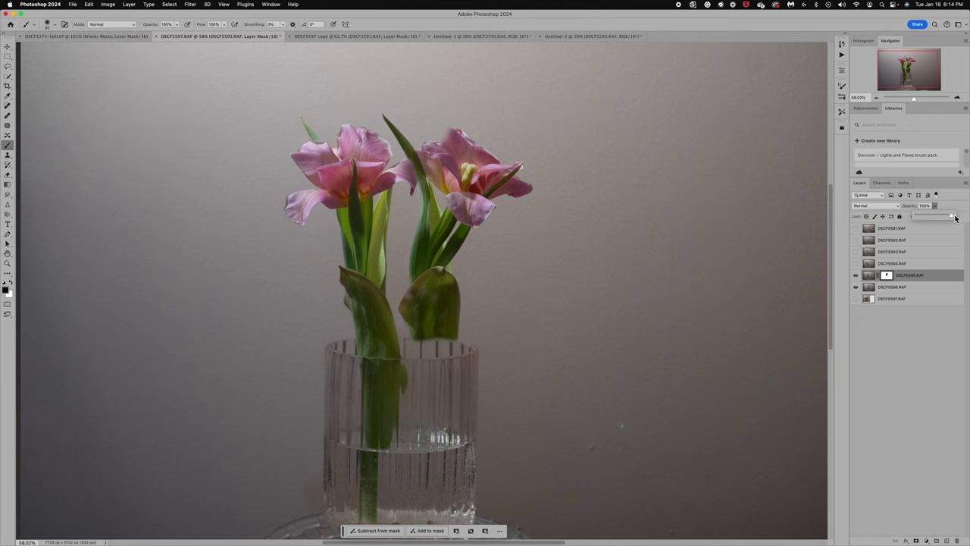
scroll(572, 298, down, 3)
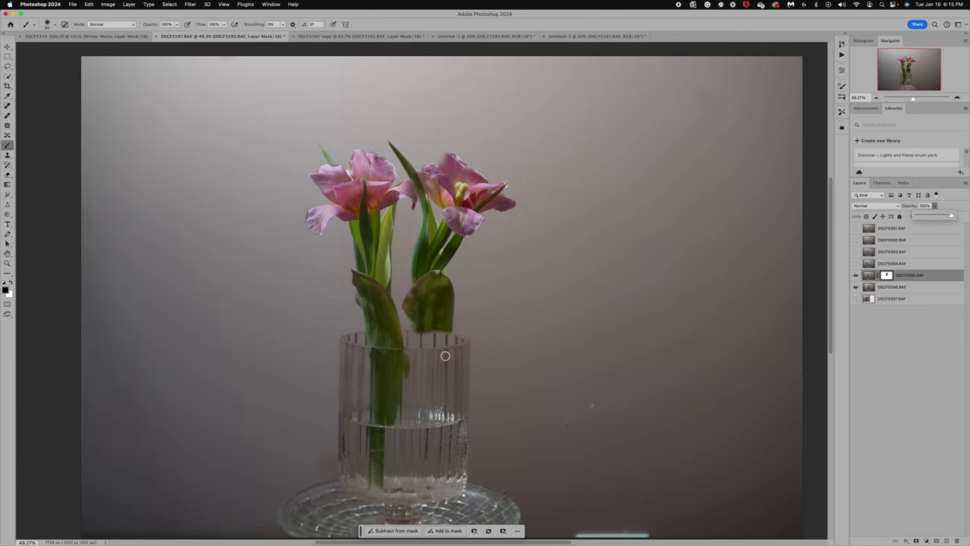
key(bracketright)
key(bracketright)
key(bracketright)
key(bracketright)
key(bracketright)
key(bracketright)
key(bracketright)
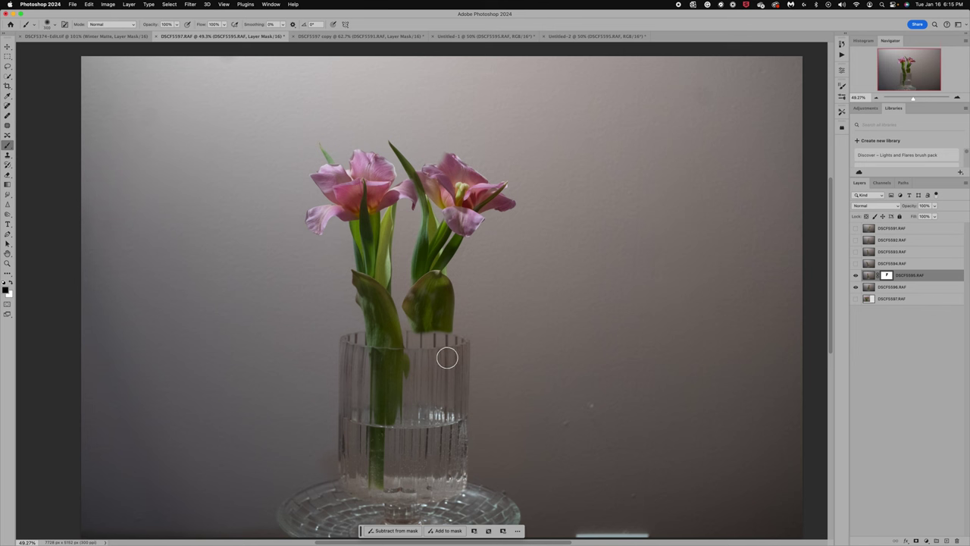
drag(437, 341, 430, 457)
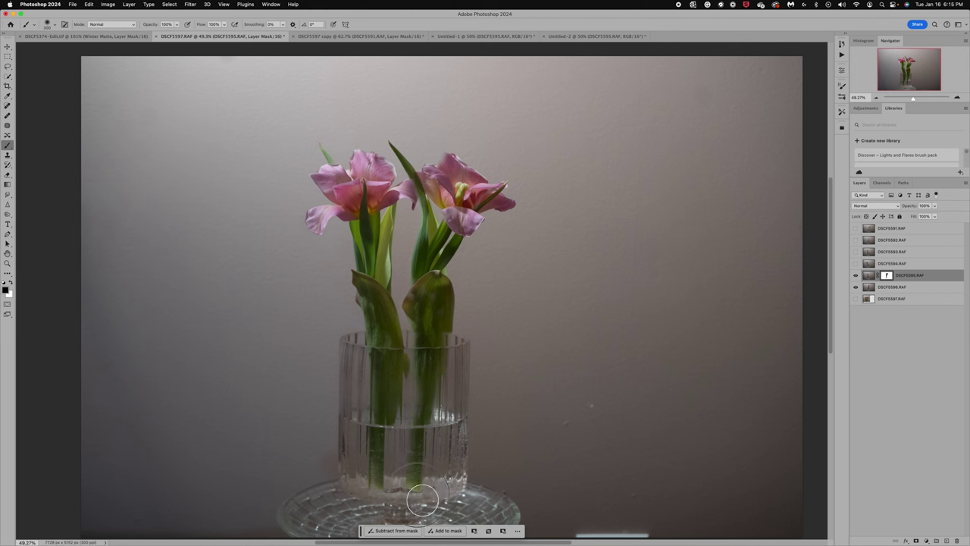
mouse_move(423, 479)
mouse_down()
mouse_move(431, 397)
mouse_move(425, 341)
mouse_move(419, 415)
mouse_move(417, 305)
mouse_move(417, 487)
mouse_move(429, 356)
mouse_move(435, 347)
mouse_move(436, 433)
mouse_move(448, 319)
mouse_move(447, 365)
mouse_move(431, 420)
mouse_move(435, 307)
mouse_move(410, 502)
mouse_move(408, 475)
mouse_up()
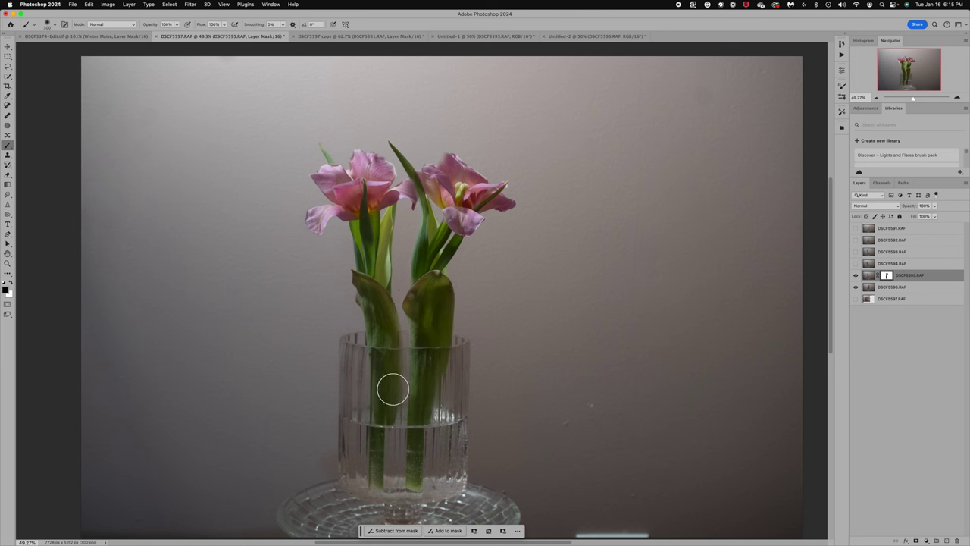
Paint white on the mask over the left stem, then undo the last stroke
click(10, 282)
mouse_move(402, 391)
mouse_down()
mouse_move(389, 384)
mouse_move(389, 362)
mouse_move(385, 434)
mouse_up()
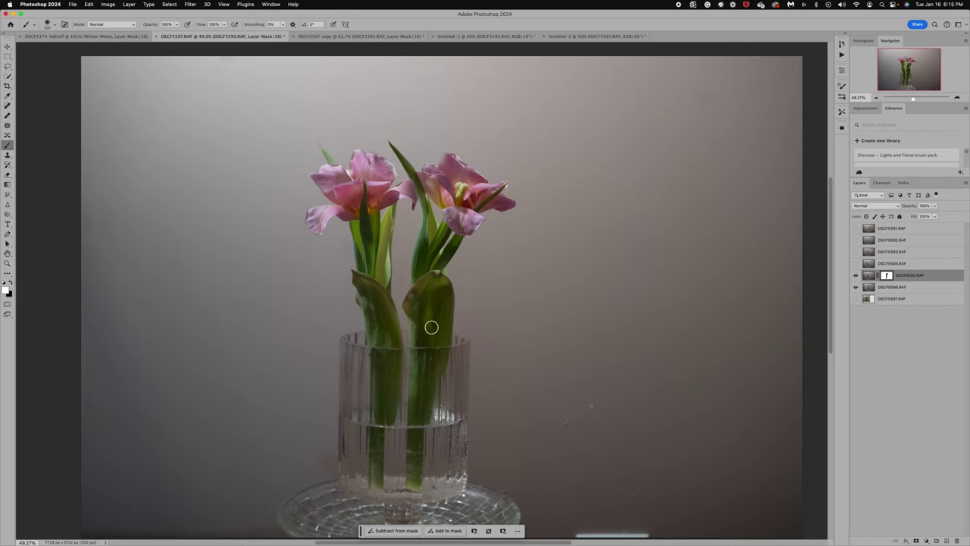
scroll(432, 326, up, 3)
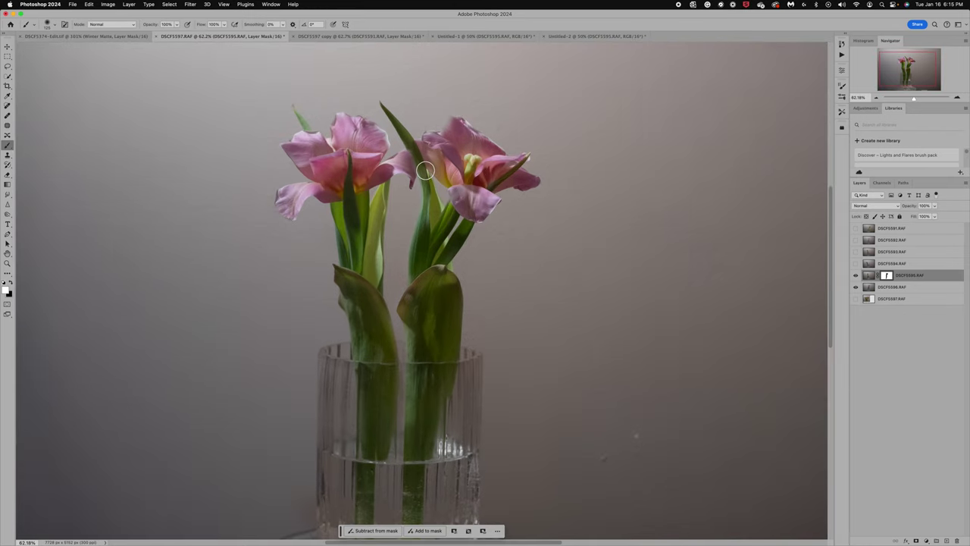
scroll(425, 170, up, 2)
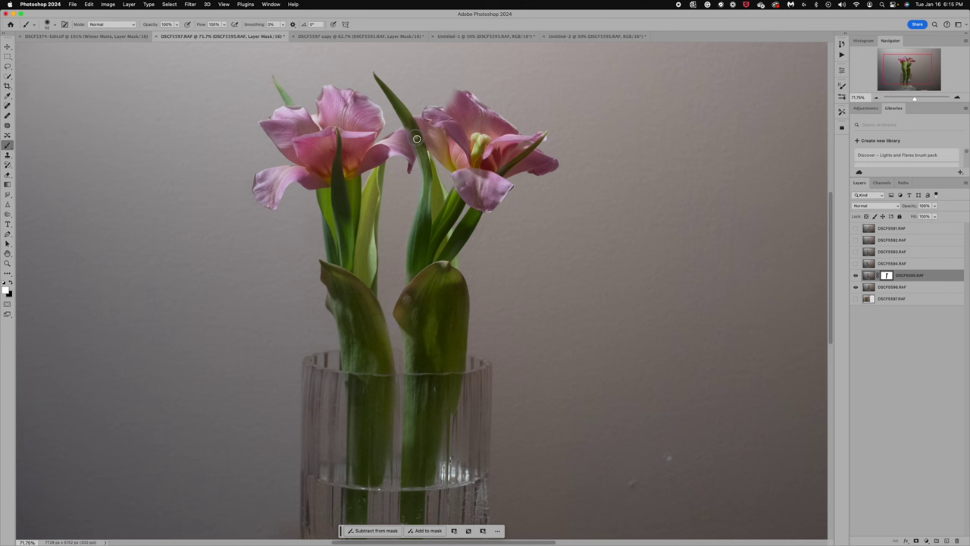
click(10, 285)
key(super+z)
Refine the mask along the stem edge, the green leaf tip and the right tulip's petals
mouse_move(412, 130)
mouse_down()
mouse_move(424, 156)
mouse_move(407, 122)
mouse_move(419, 165)
mouse_up()
click(12, 283)
mouse_move(275, 80)
mouse_down()
mouse_move(288, 97)
mouse_move(271, 85)
mouse_up()
scroll(428, 298, down, 2)
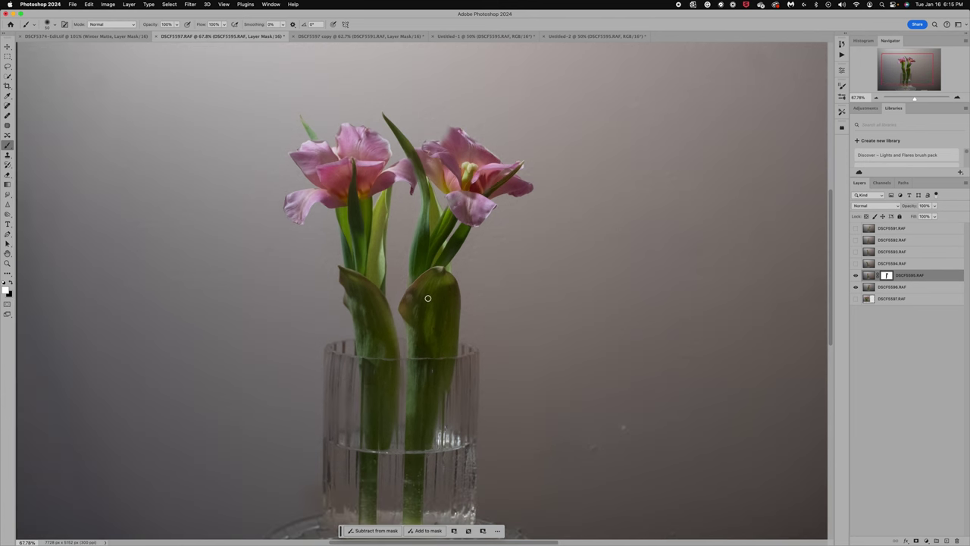
scroll(427, 297, down, 2)
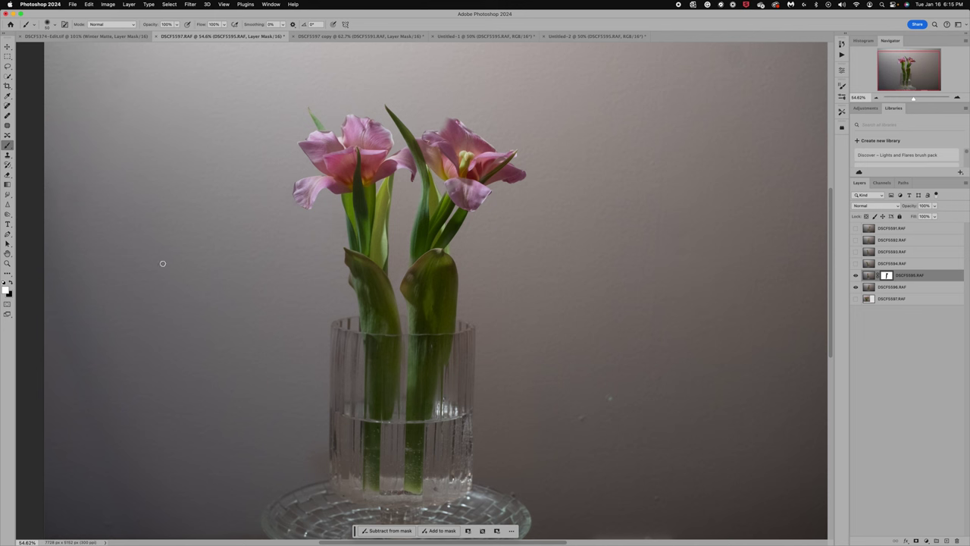
click(11, 283)
mouse_move(437, 130)
mouse_down()
mouse_move(451, 119)
mouse_move(477, 132)
mouse_move(498, 163)
mouse_up()
Toggle DSCF5595 off and on to compare, then show and select DSCF5594.RAF
click(855, 275)
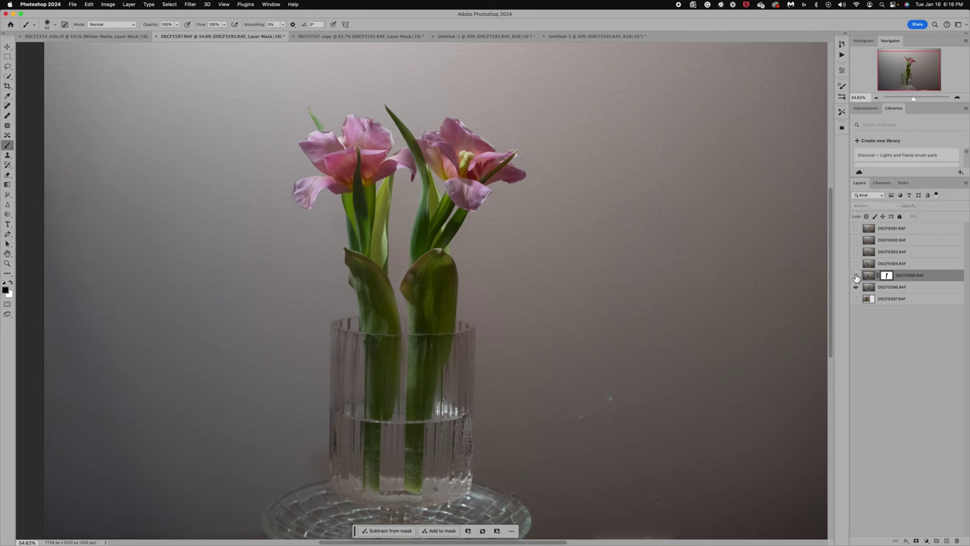
click(855, 276)
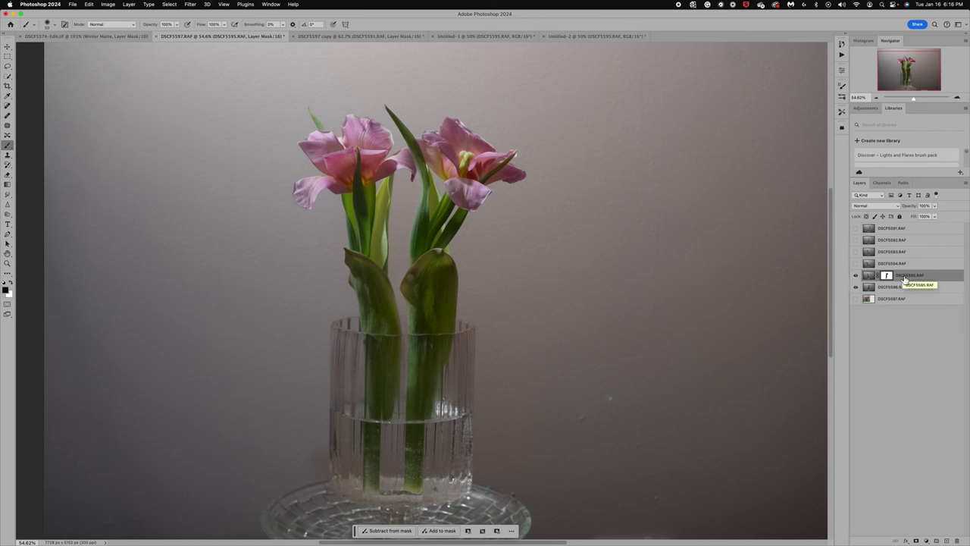
click(857, 263)
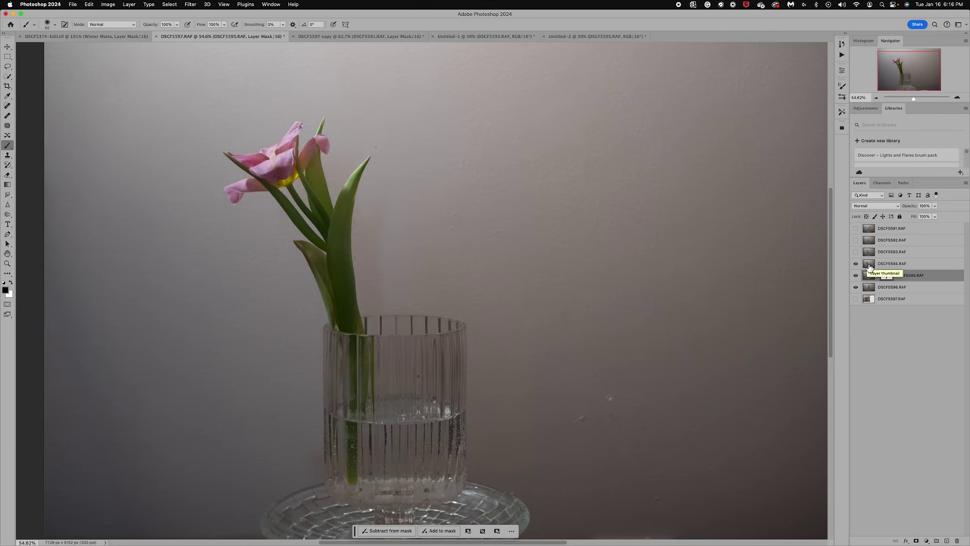
click(869, 265)
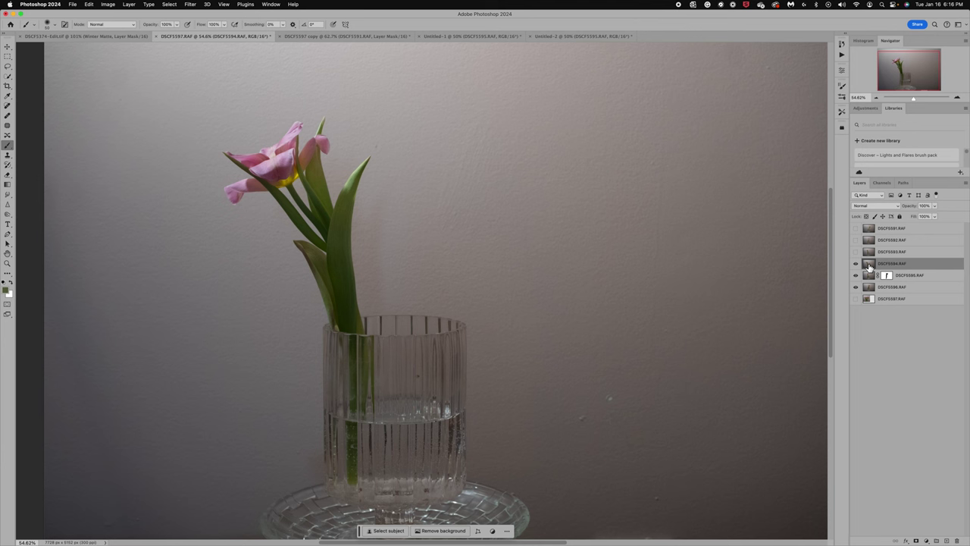
Test DSCF5594.RAF's opacity at 48% and back to 100%, then Select Subject for the tulip and vase
click(935, 211)
click(918, 217)
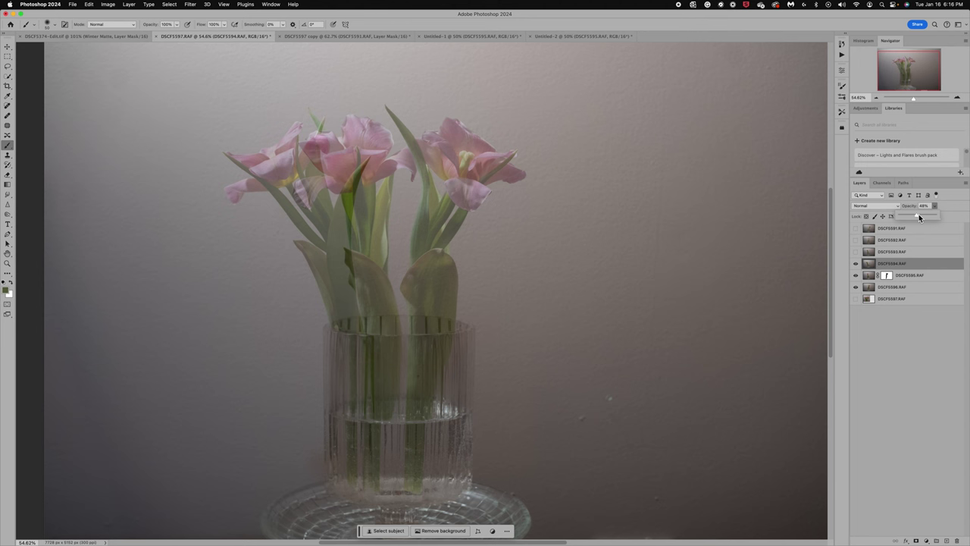
drag(919, 216, 937, 219)
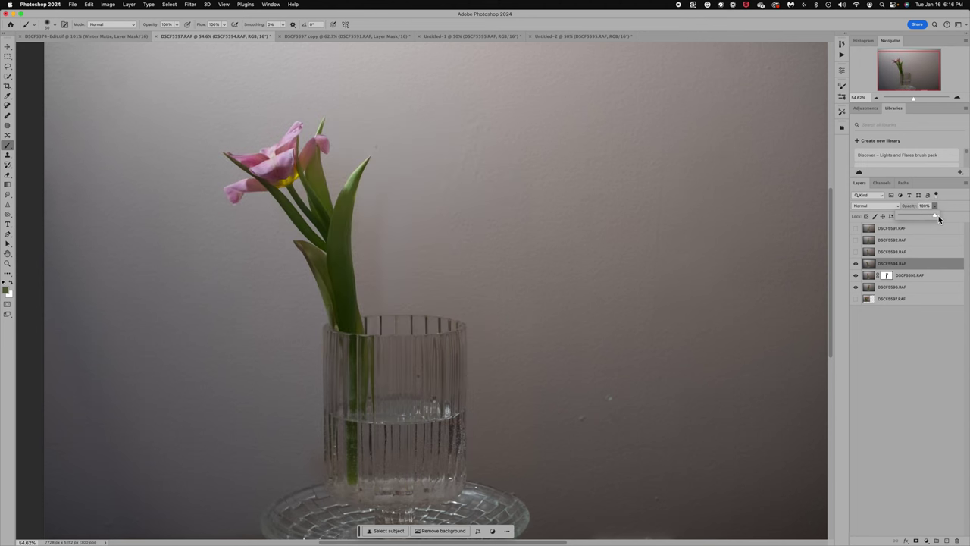
click(866, 262)
click(386, 530)
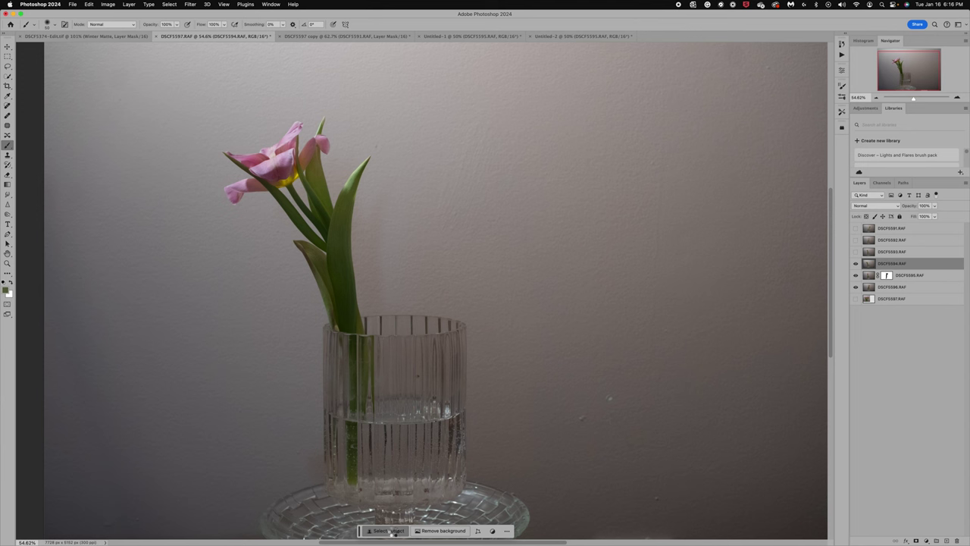
click(388, 531)
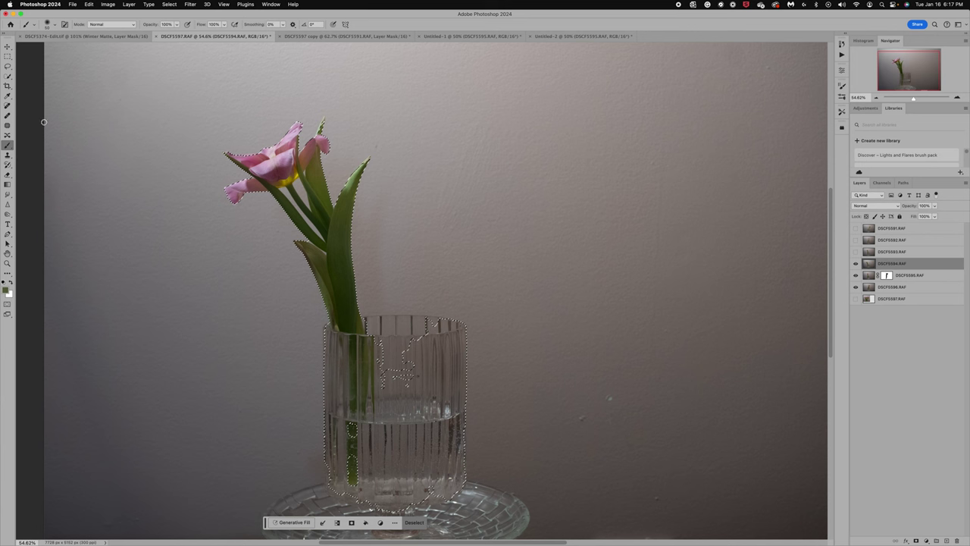
Subtract the glass vase from the DSCF5594 selection using Quick Selection in Subtract mode
click(9, 77)
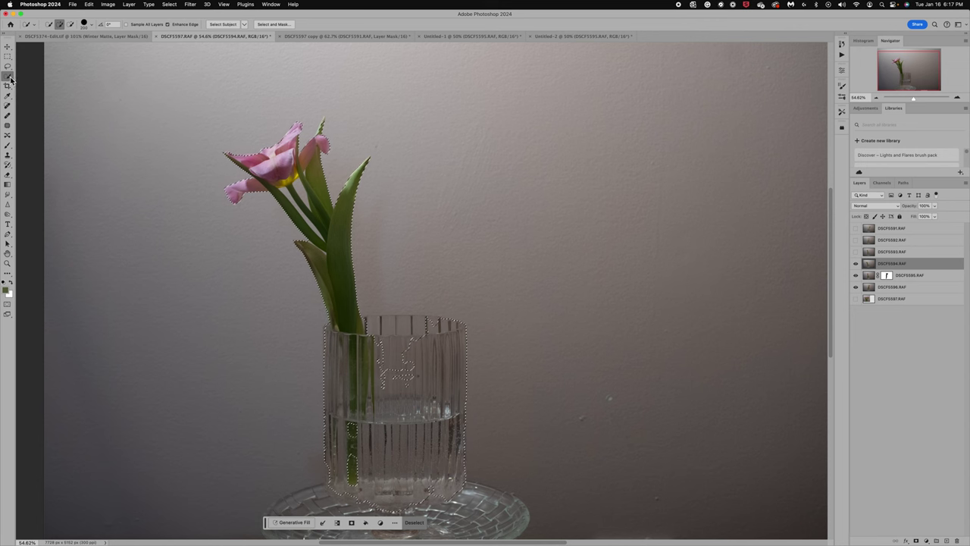
click(70, 24)
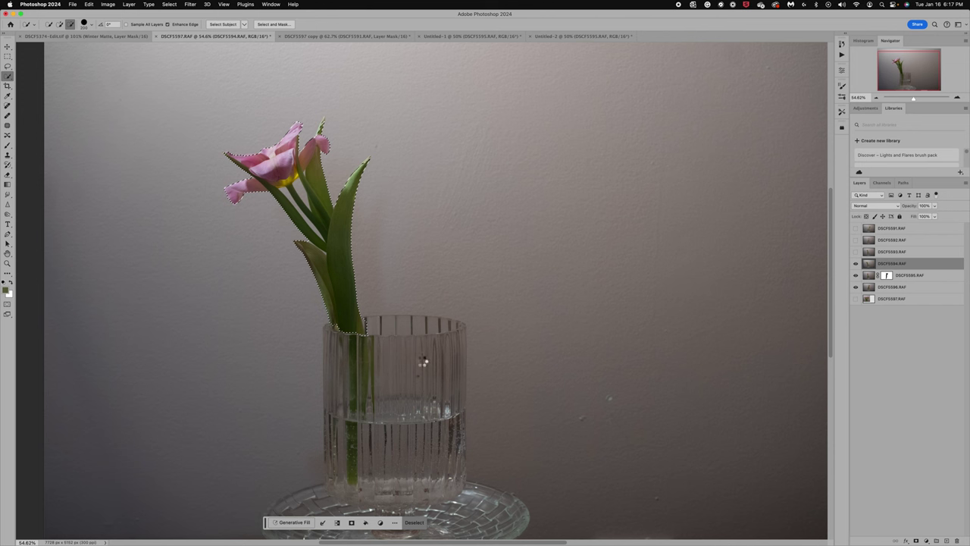
click(171, 175)
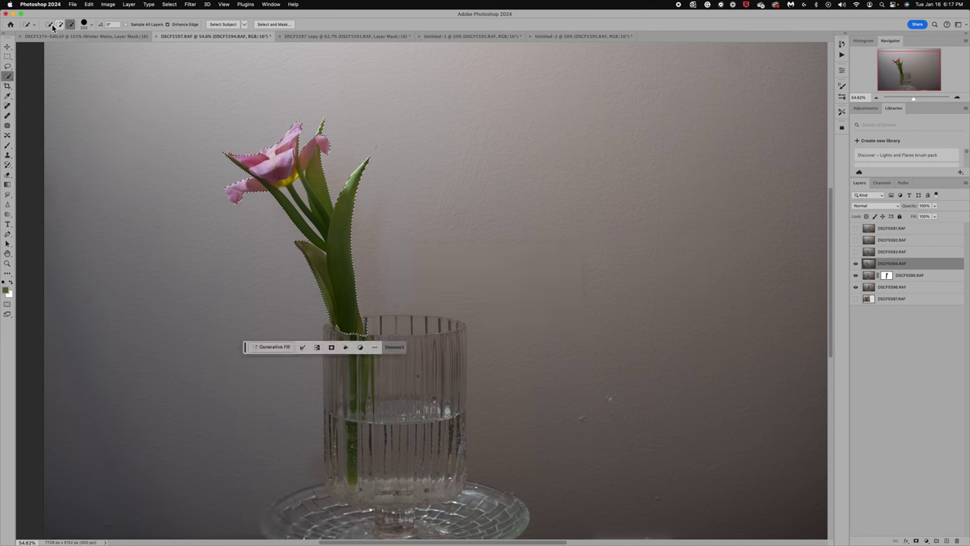
Add the stem inside the vase below the waterline, subtracting stray edges beside it and along the vase's left edge
click(59, 25)
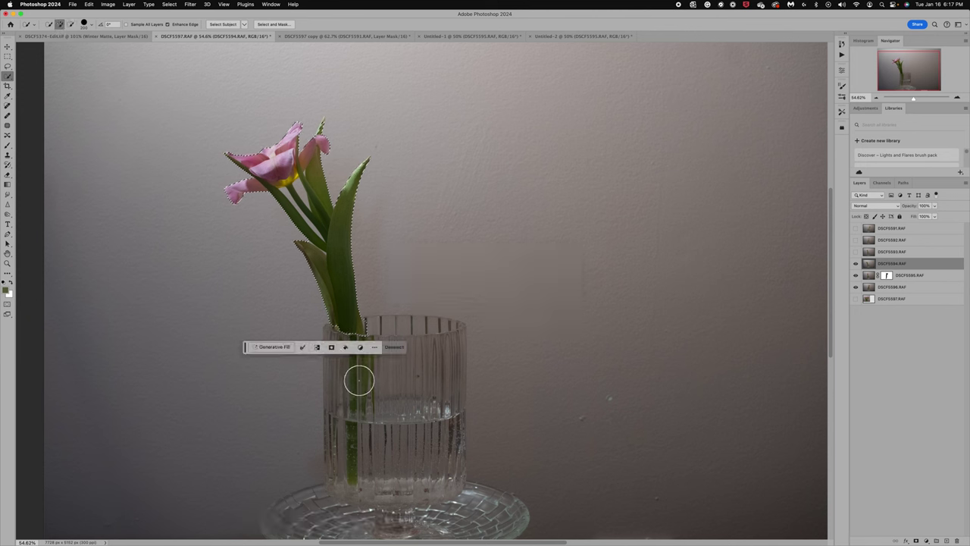
drag(245, 348, 104, 100)
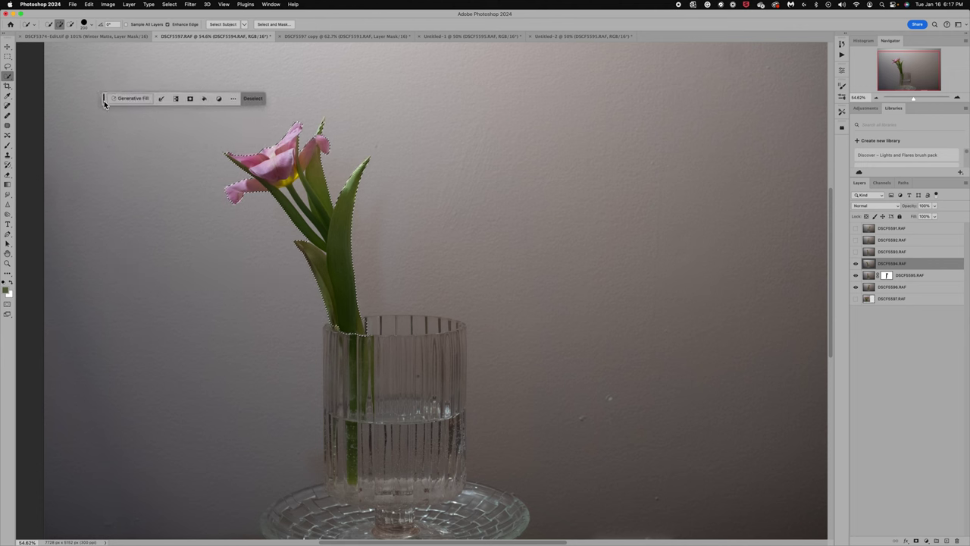
mouse_move(363, 364)
mouse_down()
mouse_move(361, 347)
mouse_move(362, 398)
mouse_up()
drag(353, 432, 354, 486)
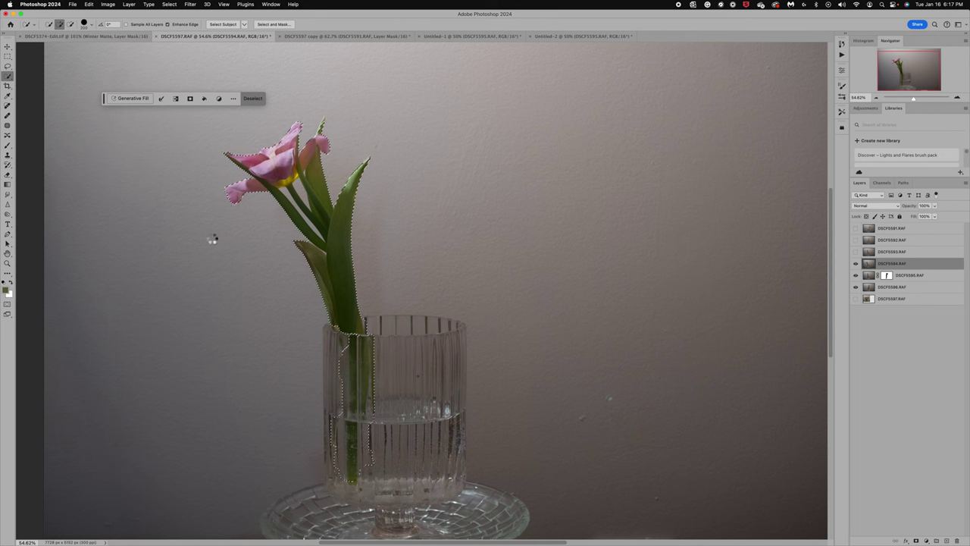
click(71, 24)
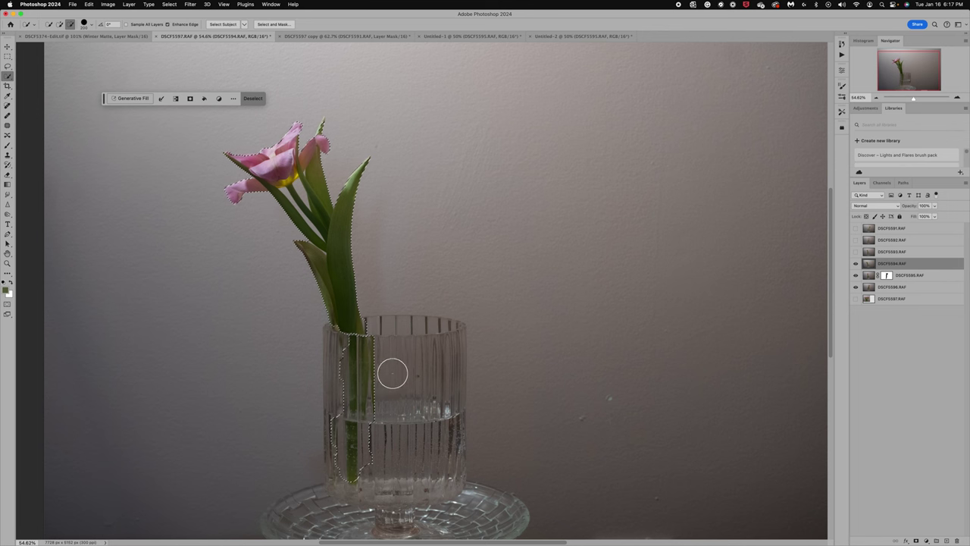
drag(386, 347, 381, 454)
click(341, 352)
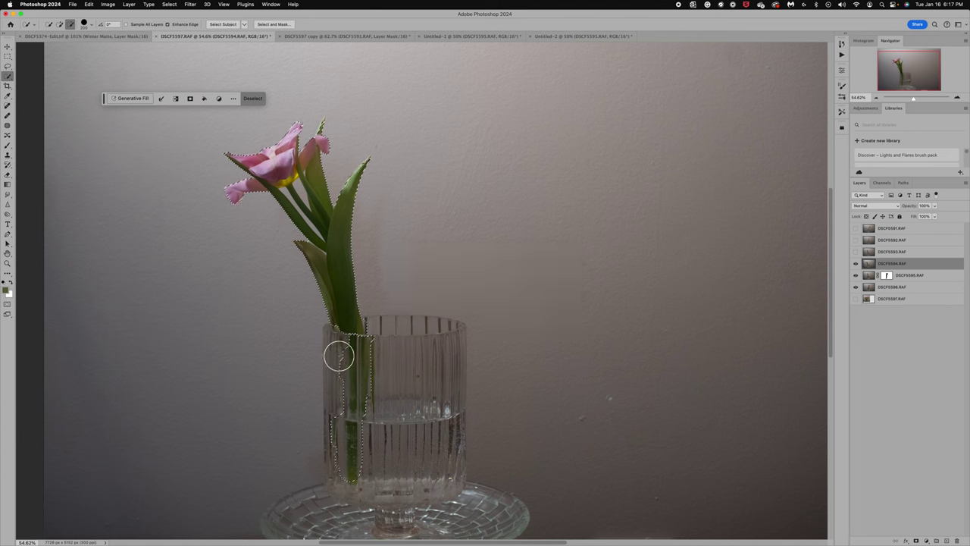
mouse_move(335, 353)
mouse_down()
mouse_move(336, 412)
mouse_move(320, 459)
mouse_move(329, 481)
mouse_move(335, 422)
mouse_move(341, 488)
mouse_move(338, 390)
mouse_up()
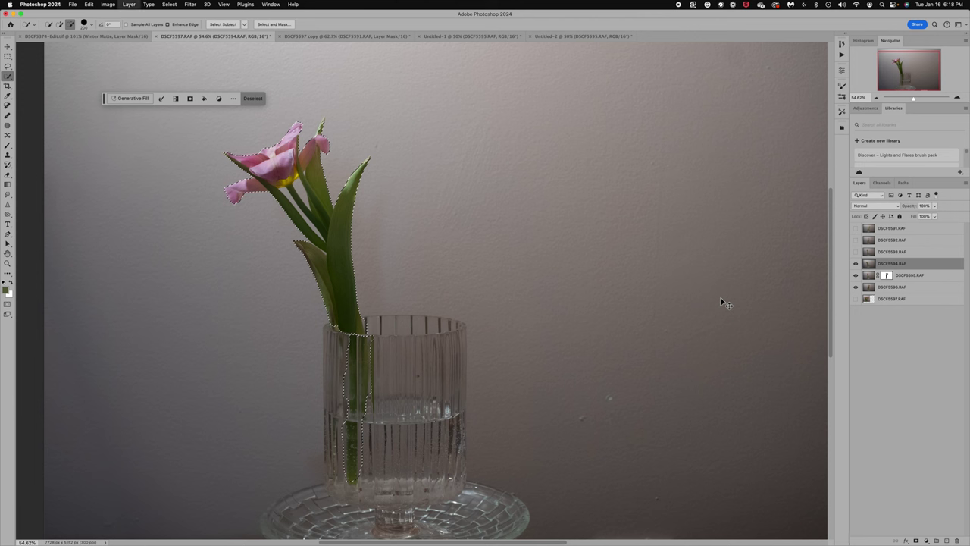
Copy the selected tulip and stem to Layer 1 with Cmd+J, then reselect DSCF5594.RAF
key(super+j)
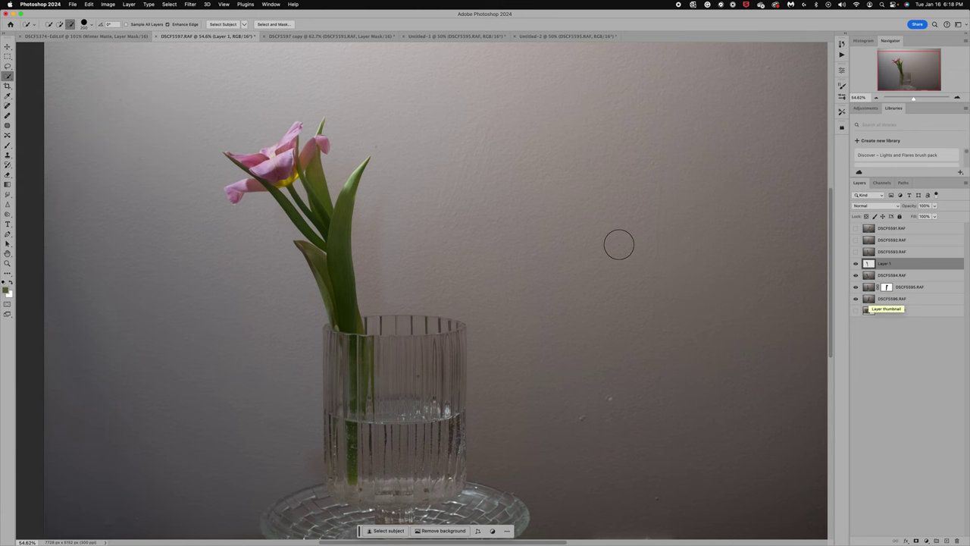
scroll(617, 243, up, 3)
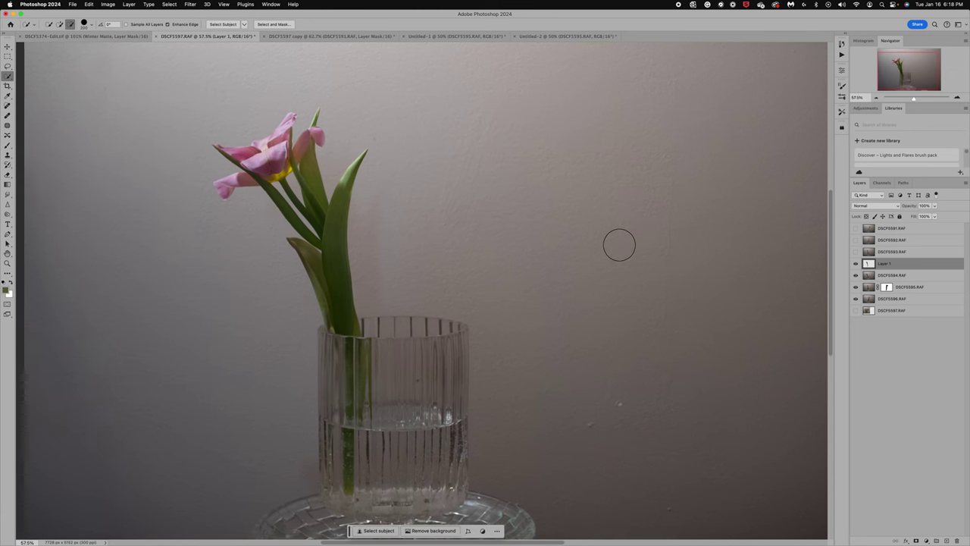
click(868, 279)
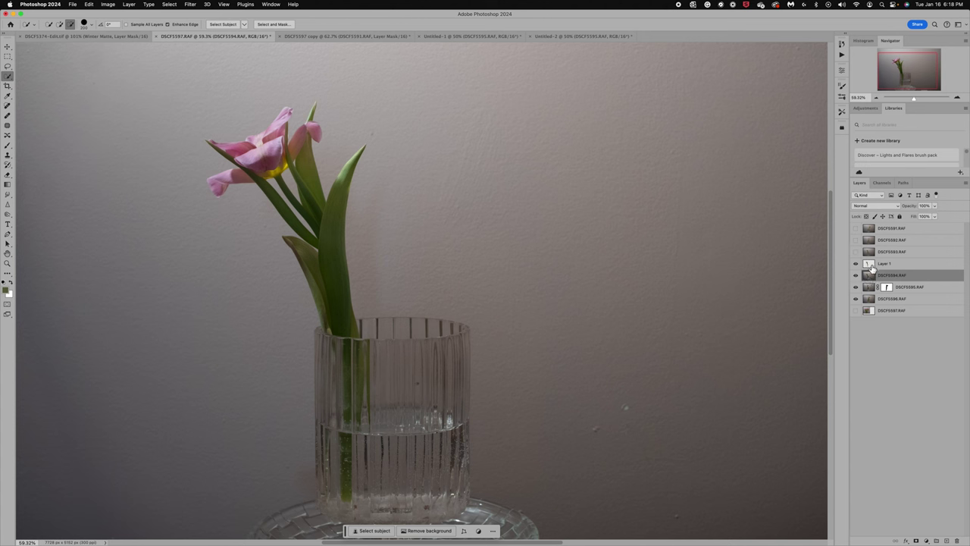
Add a layer mask to DSCF5594.RAF and paint it with an enlarged brush to reveal the leaves and right tulip
click(915, 540)
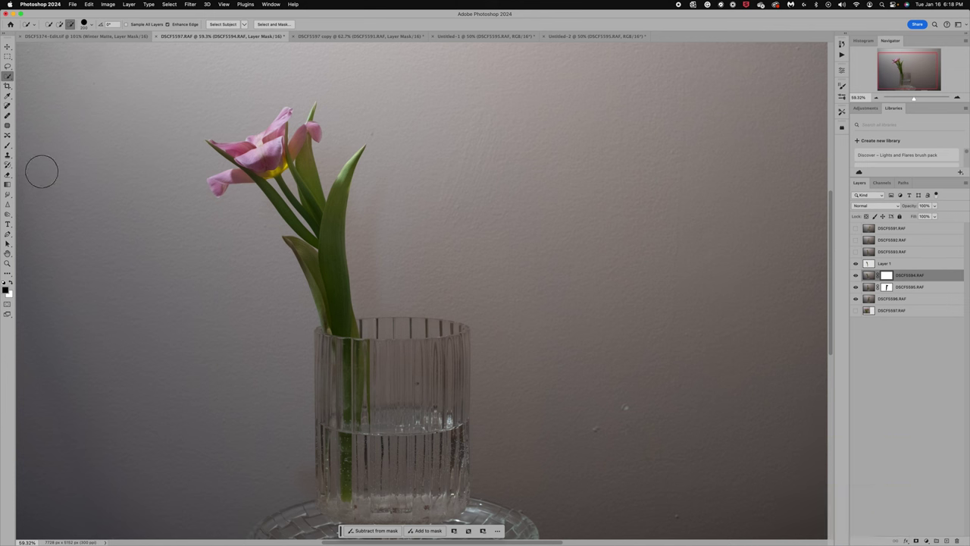
click(8, 148)
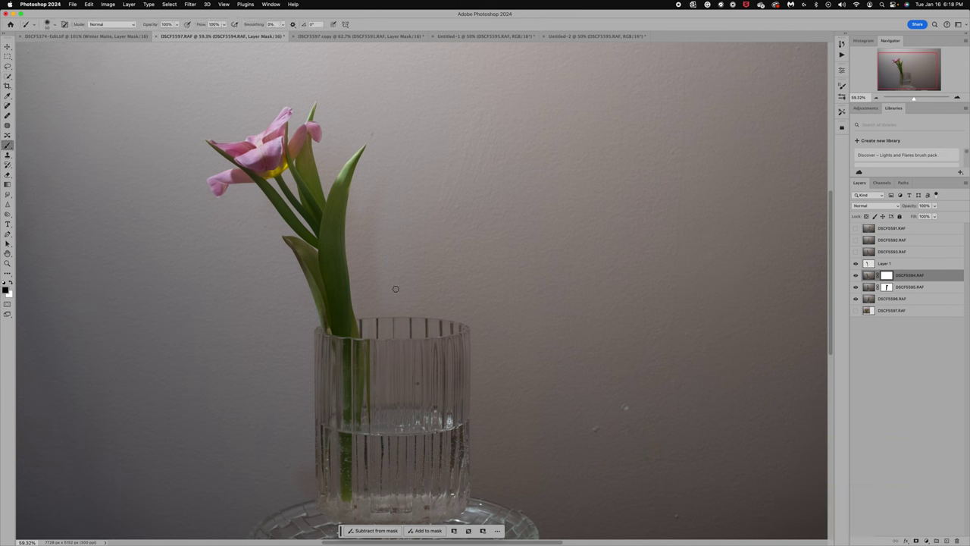
key(])
key(])
key(])
key(])
key(])
key(])
key(])
key(])
mouse_move(399, 285)
mouse_down()
mouse_move(411, 251)
mouse_move(425, 281)
mouse_move(377, 187)
mouse_move(384, 156)
mouse_move(333, 130)
mouse_move(279, 133)
mouse_move(275, 142)
mouse_move(320, 121)
mouse_move(390, 213)
mouse_move(393, 296)
mouse_move(440, 377)
mouse_move(406, 431)
mouse_move(387, 439)
mouse_move(426, 396)
mouse_up()
mouse_move(455, 180)
mouse_down()
mouse_move(475, 123)
mouse_move(547, 174)
mouse_move(474, 199)
mouse_move(337, 171)
mouse_move(317, 106)
mouse_move(281, 110)
mouse_move(310, 176)
mouse_move(292, 106)
mouse_move(382, 260)
mouse_move(320, 307)
mouse_move(255, 154)
mouse_move(417, 110)
mouse_move(303, 94)
mouse_move(468, 244)
mouse_move(383, 340)
mouse_move(363, 416)
mouse_move(374, 477)
mouse_move(428, 449)
mouse_move(450, 249)
mouse_move(488, 147)
mouse_move(288, 98)
mouse_move(398, 250)
mouse_up()
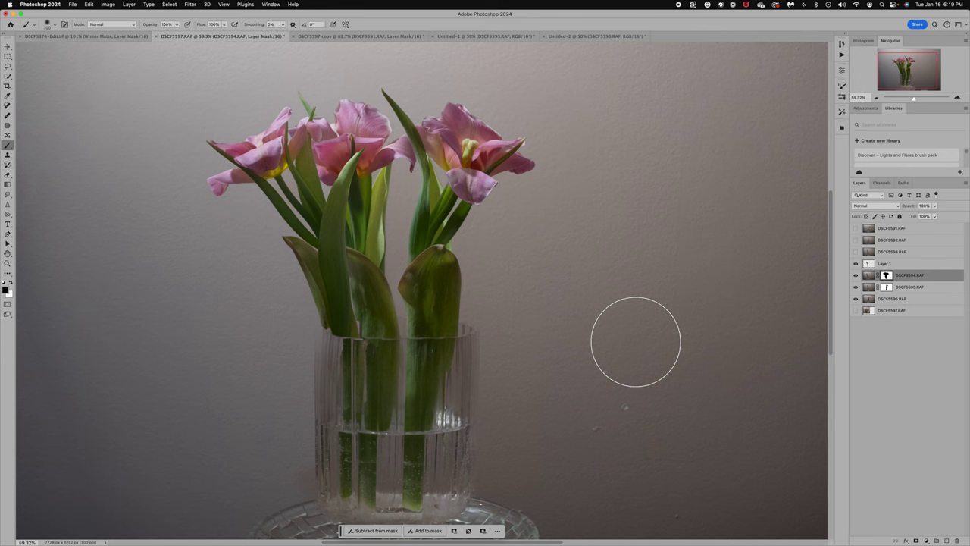
Preview DSCF5593 and DSCF5592 in turn, leaving DSCF5592.RAF visible and active
click(857, 252)
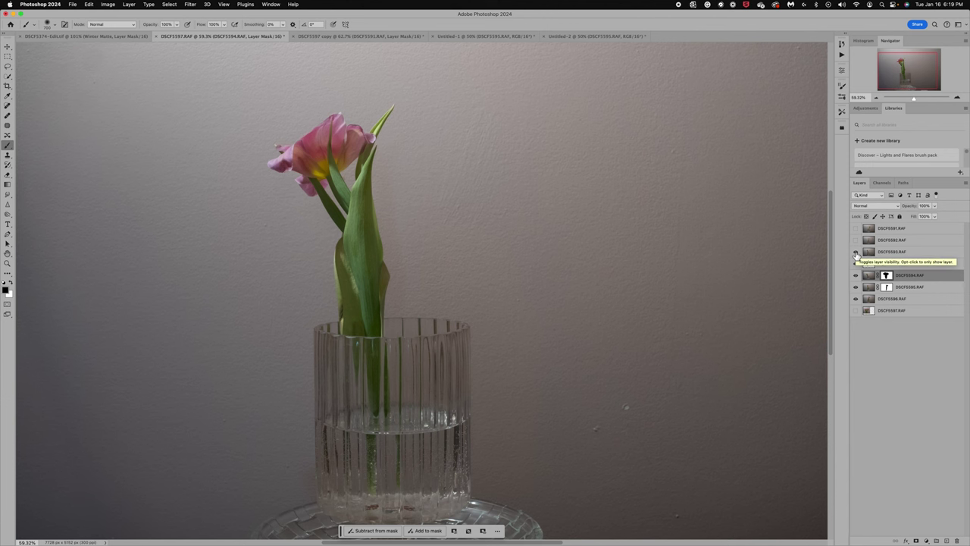
click(856, 252)
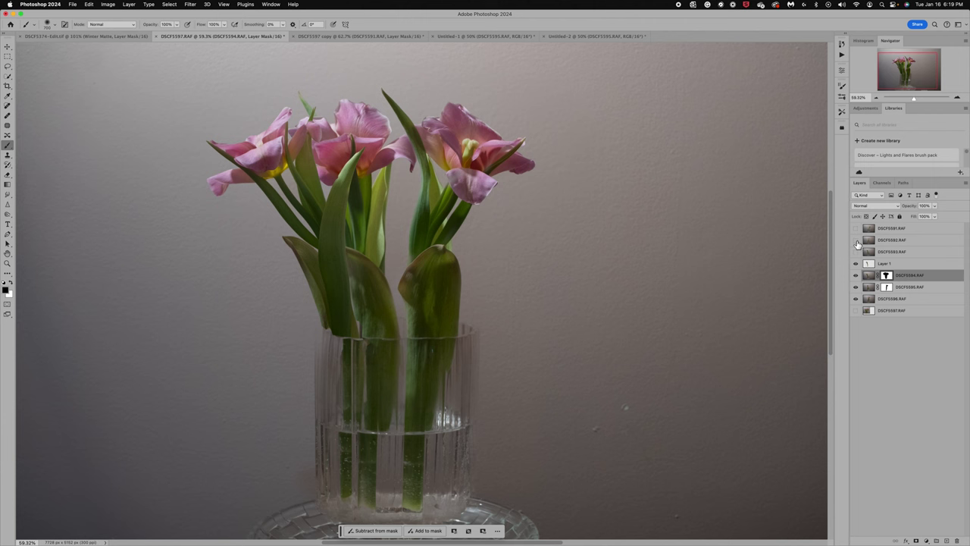
click(856, 240)
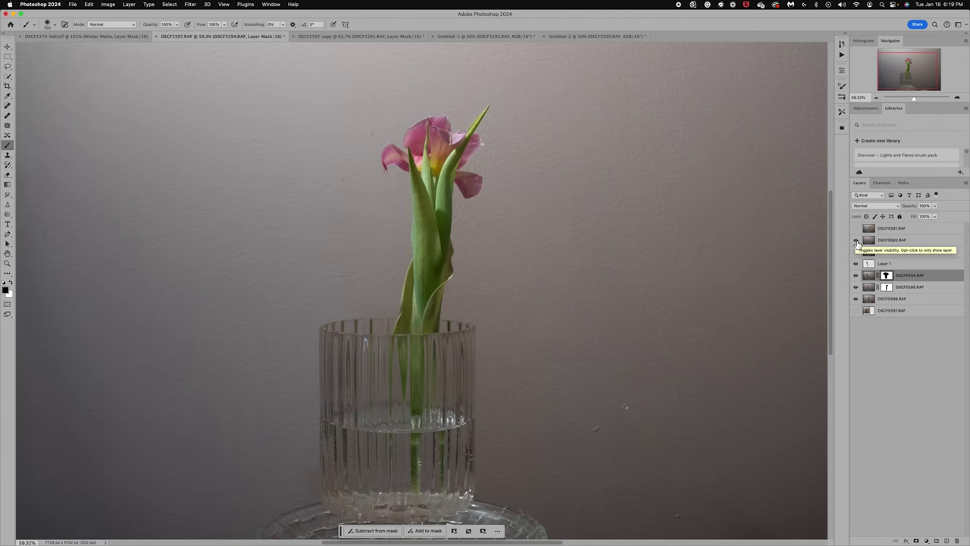
click(856, 241)
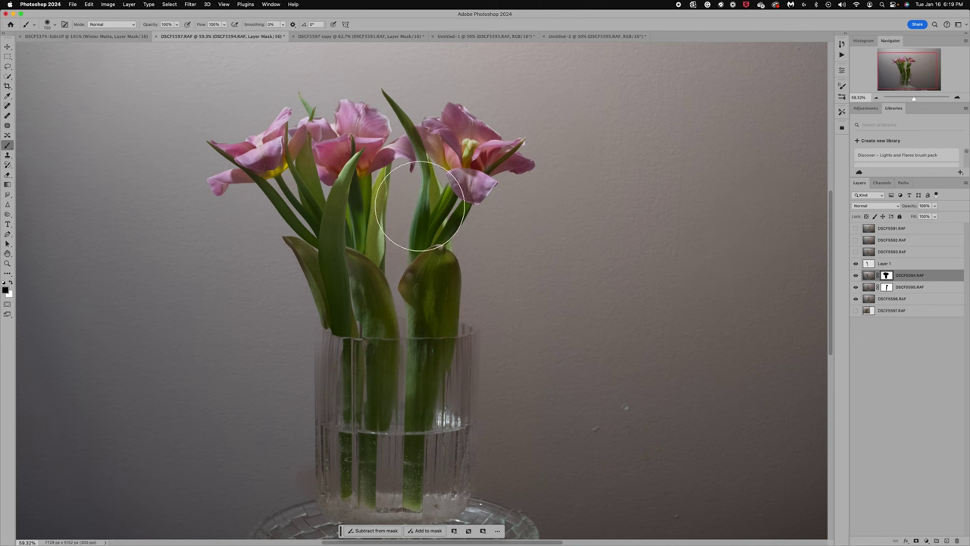
click(856, 253)
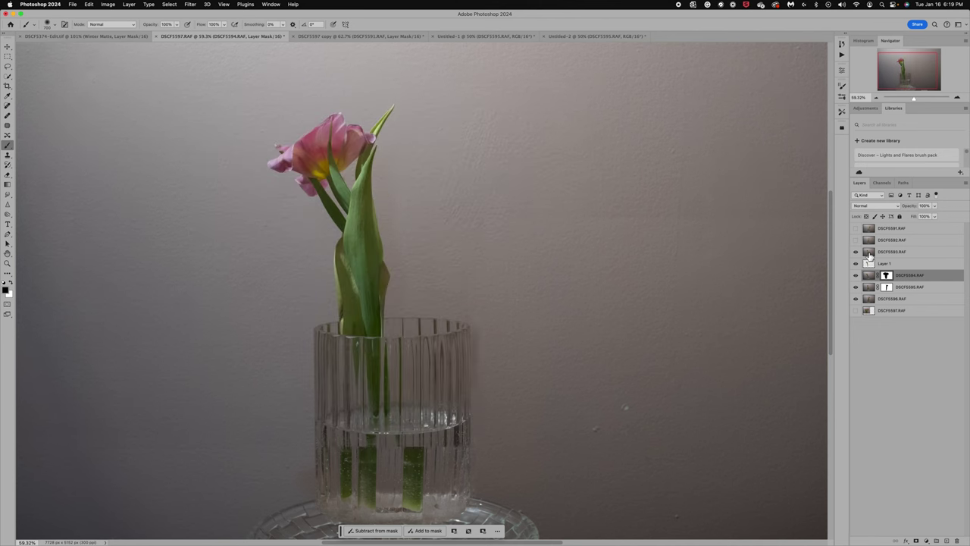
click(856, 252)
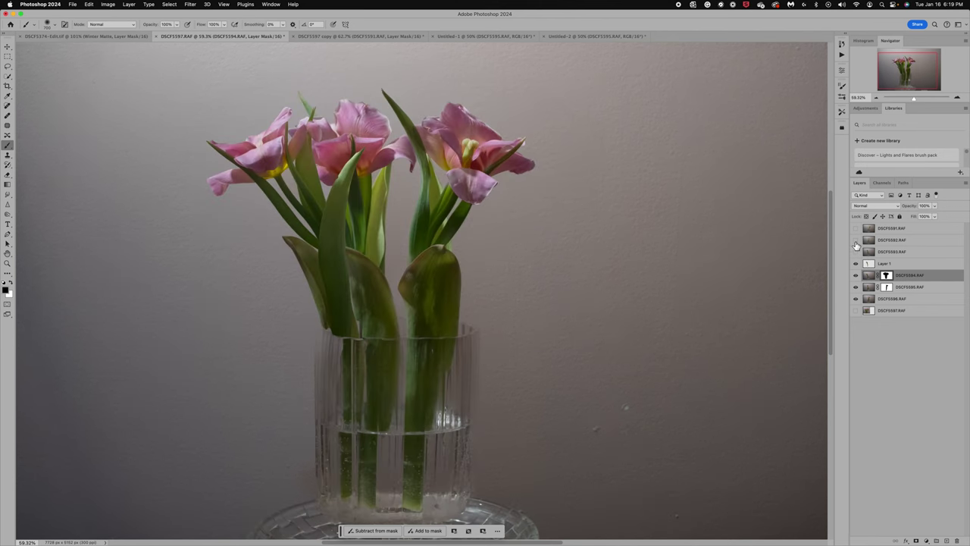
click(856, 241)
click(869, 240)
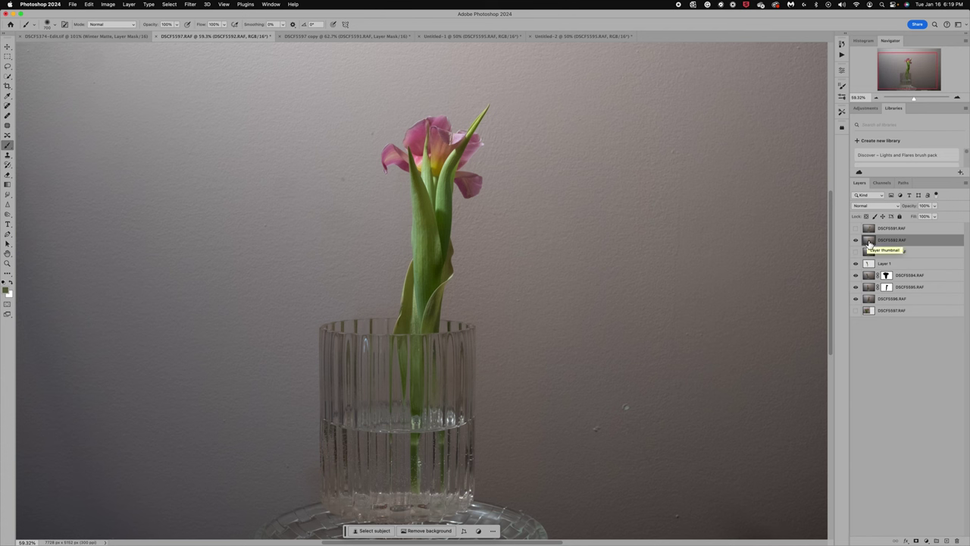
Select Subject on DSCF5592, then subtract the glass vase and add the submerged stem with Quick Selection
click(374, 531)
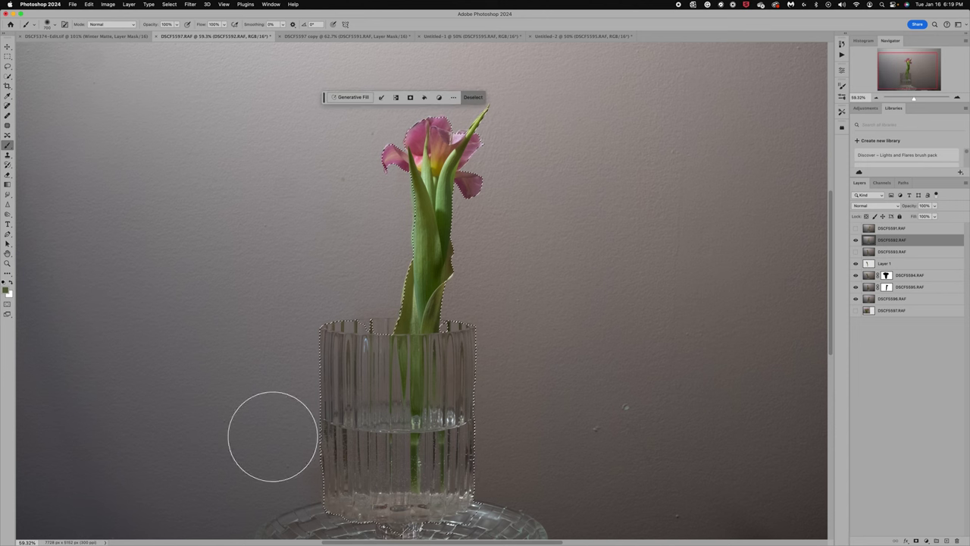
click(8, 66)
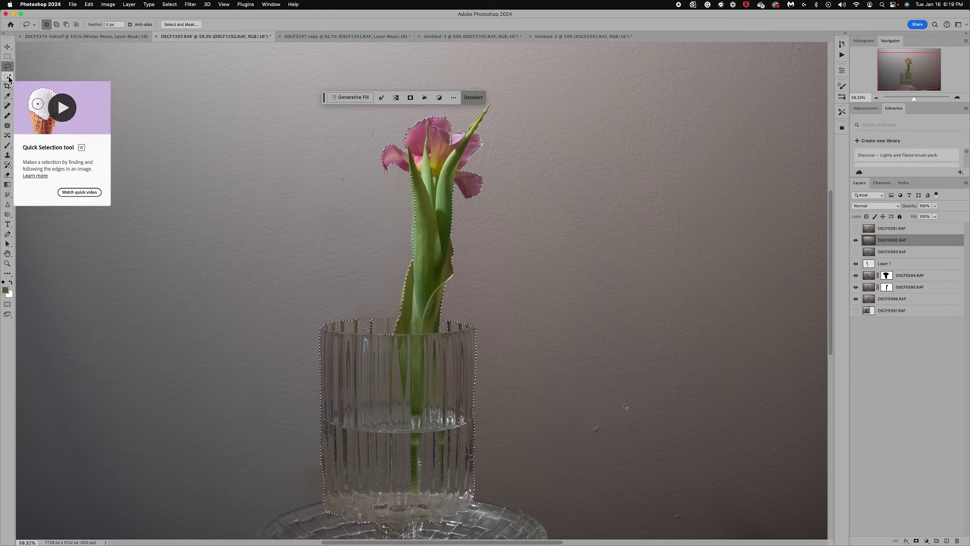
click(9, 76)
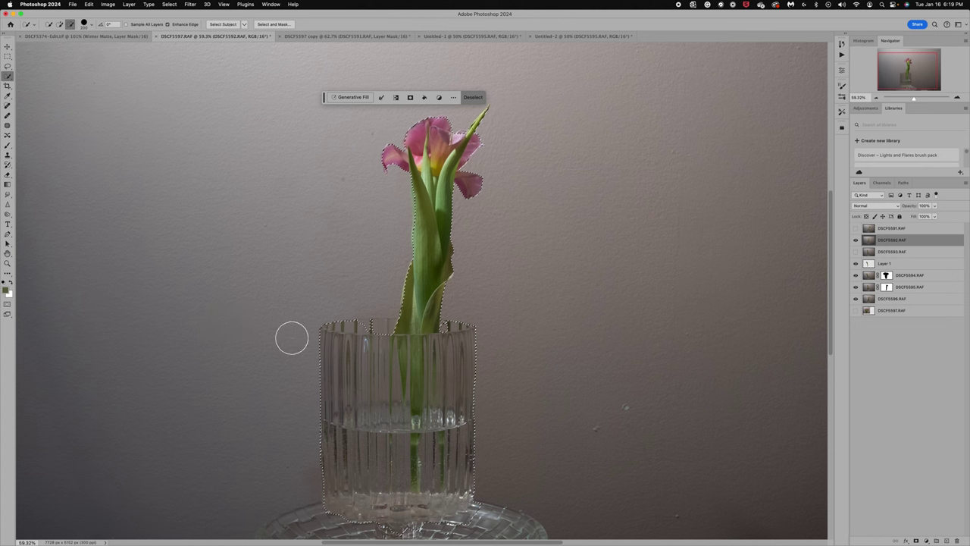
mouse_move(333, 334)
mouse_down()
mouse_move(369, 331)
mouse_move(375, 349)
mouse_move(366, 510)
mouse_up()
scroll(483, 333, left, 2)
mouse_move(487, 340)
mouse_down()
mouse_move(464, 338)
mouse_move(484, 336)
mouse_move(471, 497)
mouse_move(475, 517)
mouse_move(488, 519)
mouse_move(503, 330)
mouse_move(487, 510)
mouse_move(383, 528)
mouse_move(317, 508)
mouse_move(335, 471)
mouse_move(347, 506)
mouse_up()
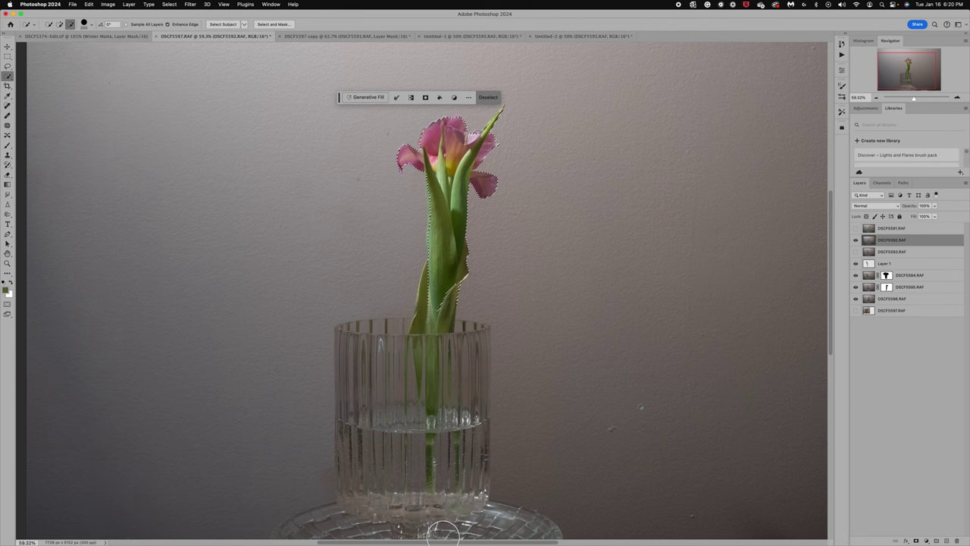
click(62, 29)
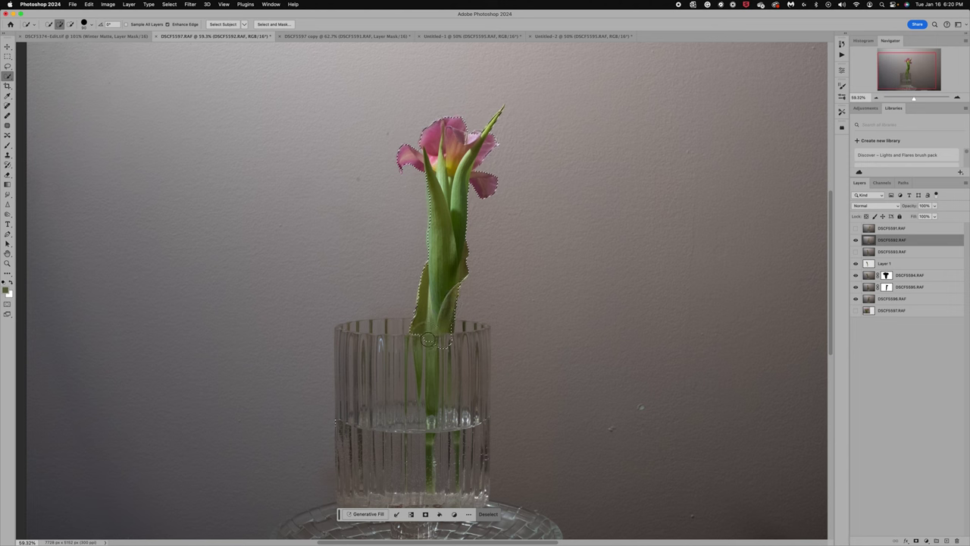
drag(428, 339, 432, 491)
Copy the tulip to Layer 2, then mask DSCF5592.RAF and paint so the bouquet shows through
key(super+j)
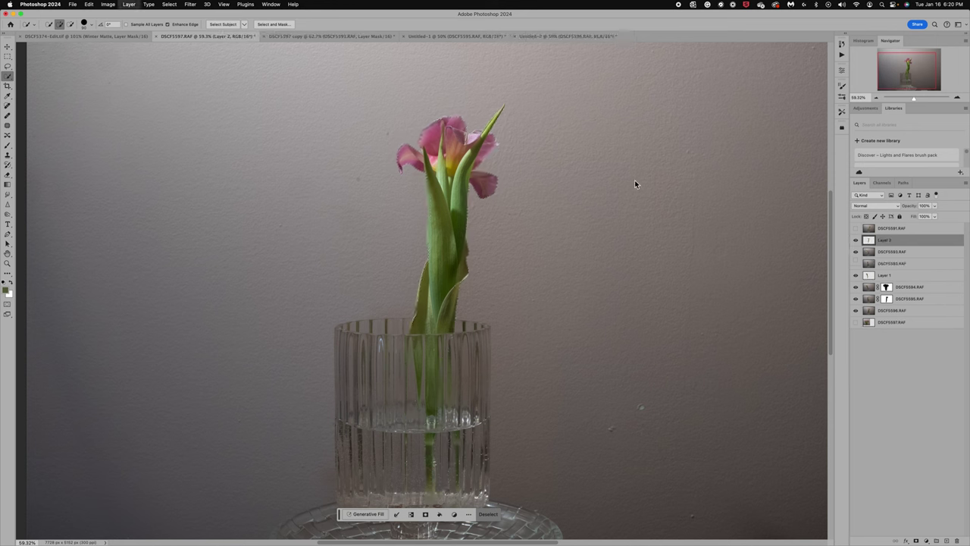
click(871, 253)
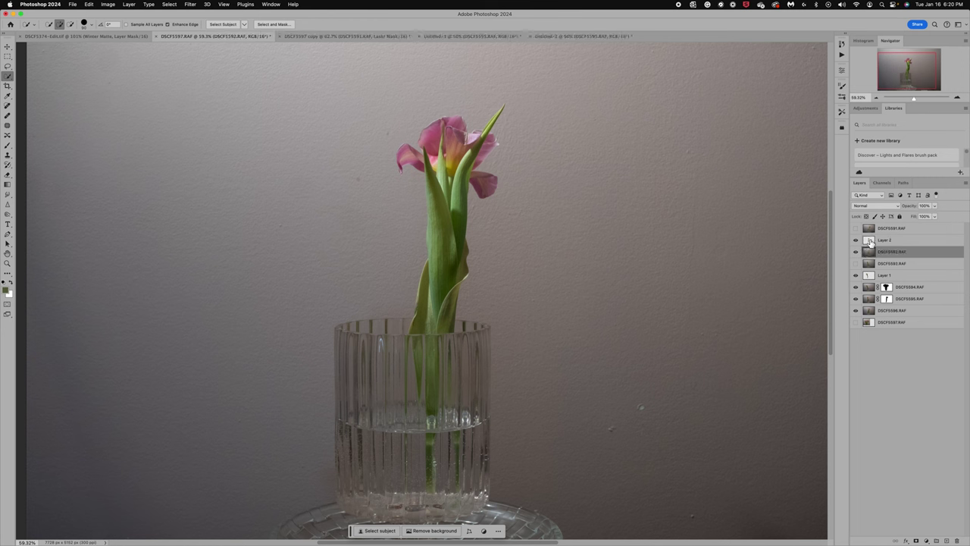
click(916, 539)
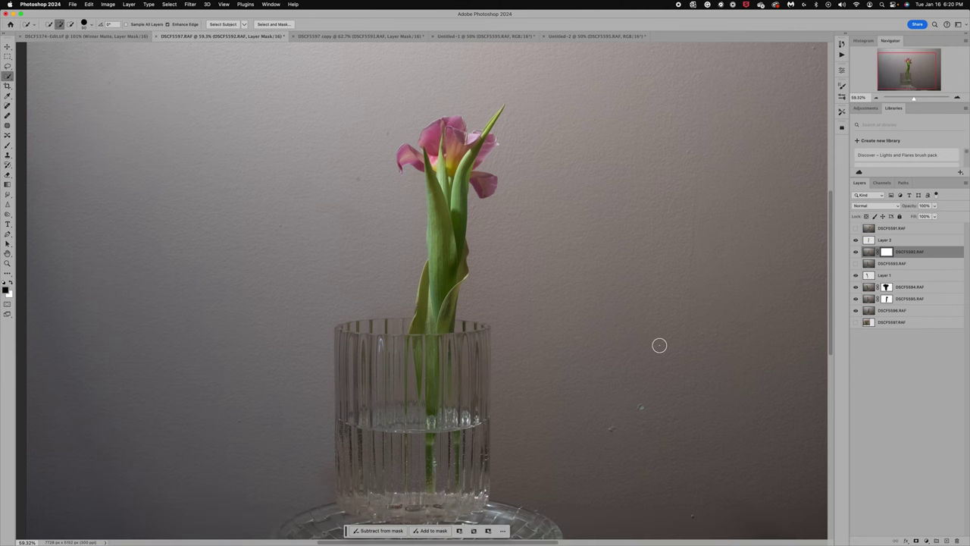
click(6, 149)
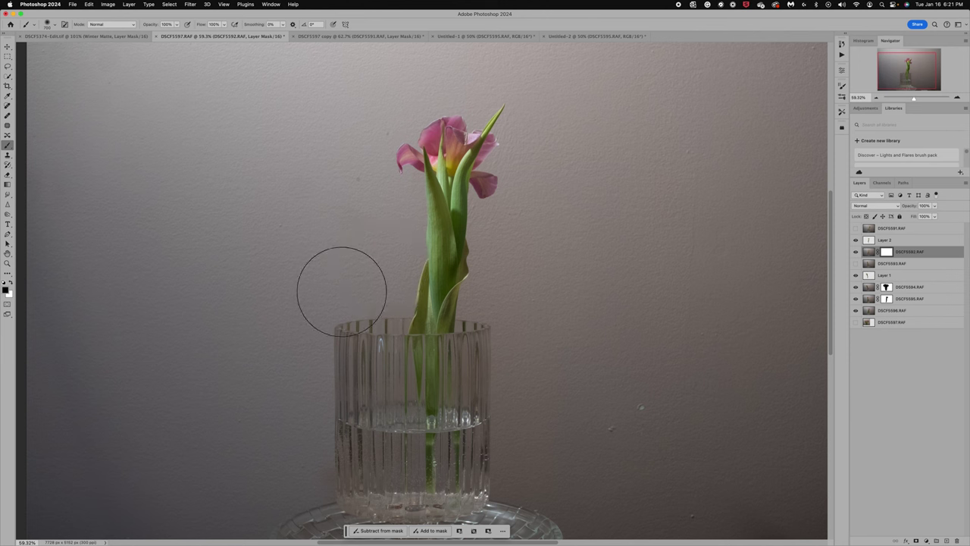
mouse_move(336, 308)
mouse_down()
mouse_move(387, 287)
mouse_move(431, 205)
mouse_move(415, 124)
mouse_move(287, 110)
mouse_move(242, 127)
mouse_move(211, 210)
mouse_move(348, 352)
mouse_move(330, 430)
mouse_move(377, 420)
mouse_move(429, 444)
mouse_move(337, 500)
mouse_move(463, 497)
mouse_move(458, 429)
mouse_move(491, 359)
mouse_move(493, 322)
mouse_move(448, 355)
mouse_move(449, 435)
mouse_move(487, 301)
mouse_move(485, 255)
mouse_move(554, 156)
mouse_move(516, 206)
mouse_move(536, 197)
mouse_move(494, 112)
mouse_move(520, 108)
mouse_move(518, 120)
mouse_move(397, 88)
mouse_move(503, 155)
mouse_up()
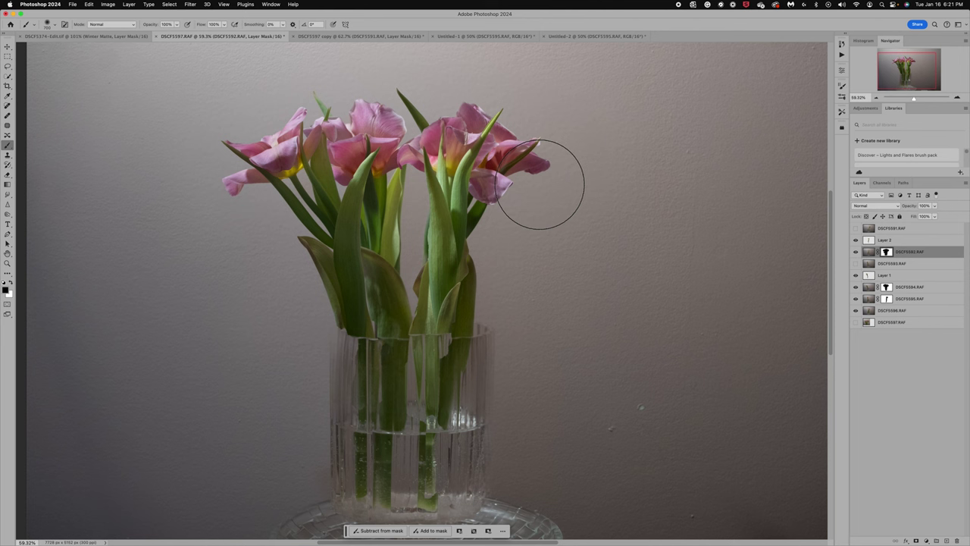
Refine the DSCF5592 mask along the vase's upper rim with a smaller brush, swapping colors
click(11, 285)
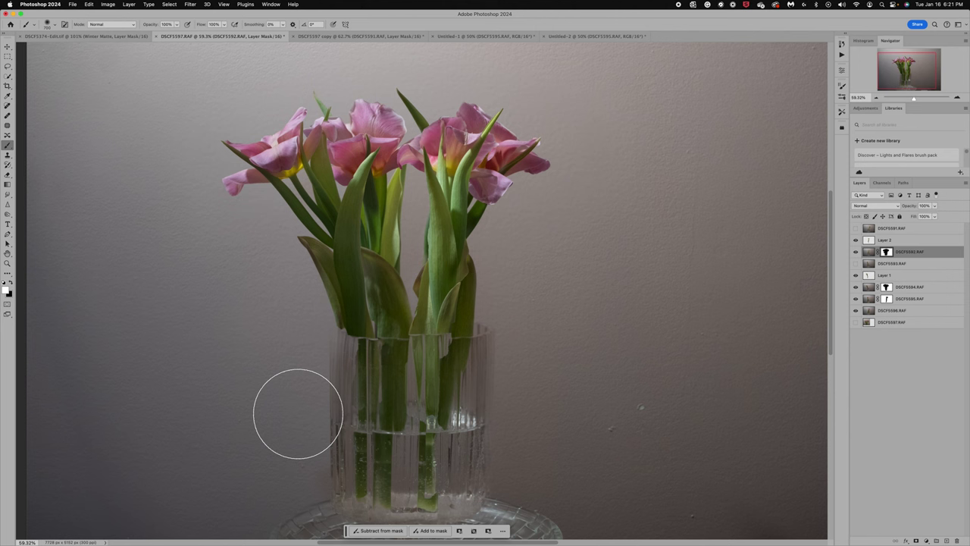
key(bracketleft)
key(bracketleft)
key(bracketleft)
key(bracketleft)
key(bracketleft)
key(bracketleft)
key(bracketleft)
key(bracketleft)
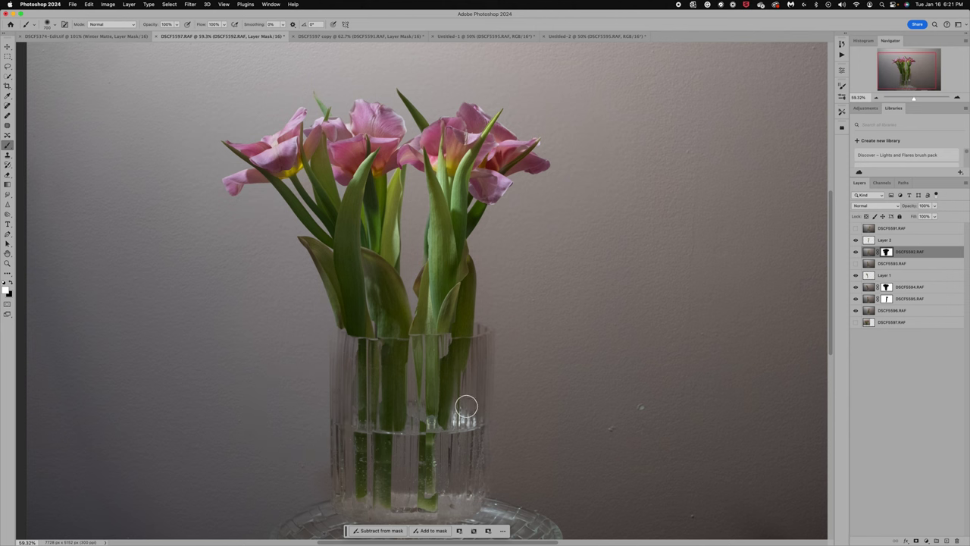
mouse_move(452, 352)
mouse_down()
mouse_move(446, 342)
mouse_move(474, 338)
mouse_move(442, 342)
mouse_move(447, 349)
mouse_up()
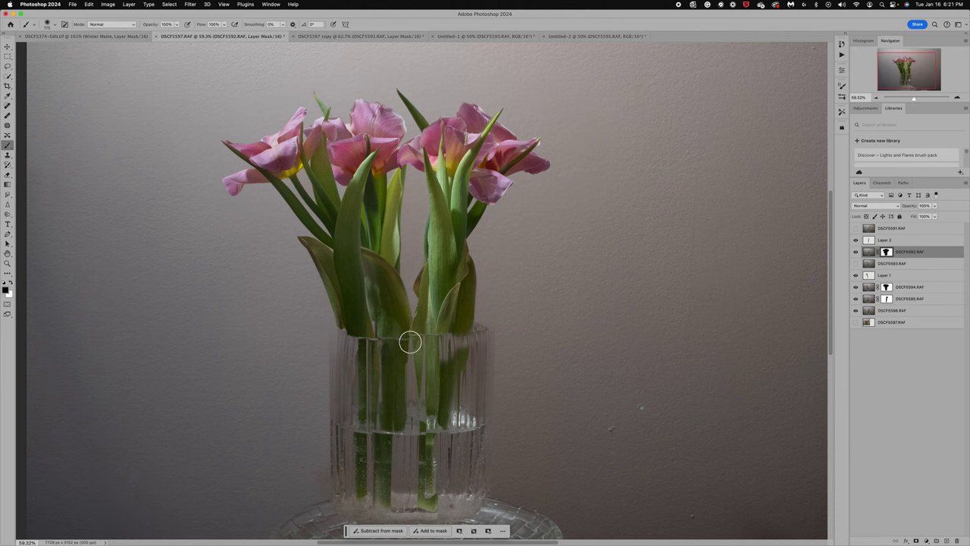
click(10, 285)
mouse_move(418, 340)
mouse_down()
mouse_move(371, 339)
mouse_move(487, 330)
mouse_move(338, 340)
mouse_move(438, 356)
mouse_move(480, 344)
mouse_up()
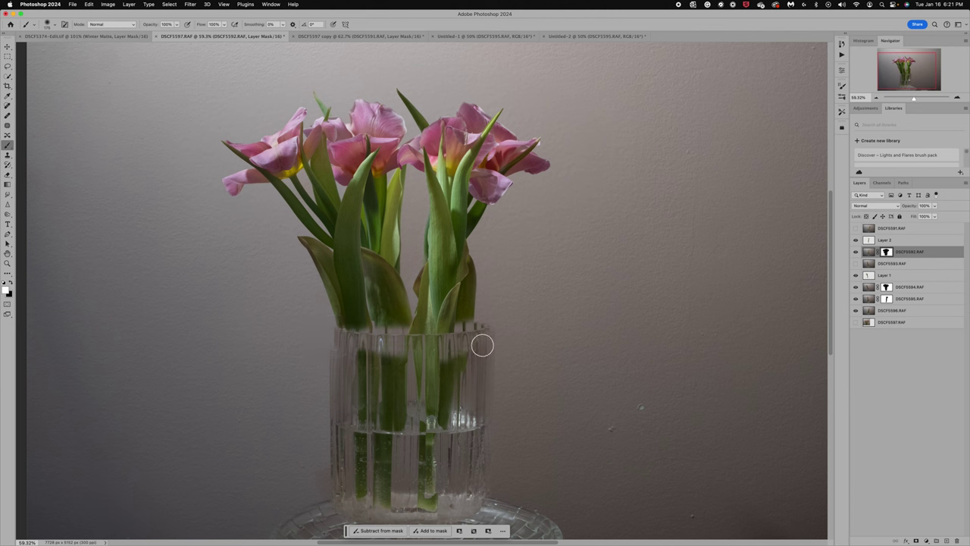
Retouch the DSCF5592 mask along the vase's right rim, then paint over the leaf with a ~125 brush
click(13, 286)
mouse_move(357, 362)
mouse_down()
mouse_move(364, 329)
mouse_move(344, 328)
mouse_move(369, 329)
mouse_move(387, 355)
mouse_move(389, 342)
mouse_move(401, 345)
mouse_move(403, 360)
mouse_move(378, 321)
mouse_move(406, 329)
mouse_move(377, 325)
mouse_move(371, 282)
mouse_move(406, 314)
mouse_move(400, 360)
mouse_move(406, 353)
mouse_move(363, 348)
mouse_move(427, 352)
mouse_move(430, 402)
mouse_move(465, 336)
mouse_move(478, 340)
mouse_move(472, 365)
mouse_up()
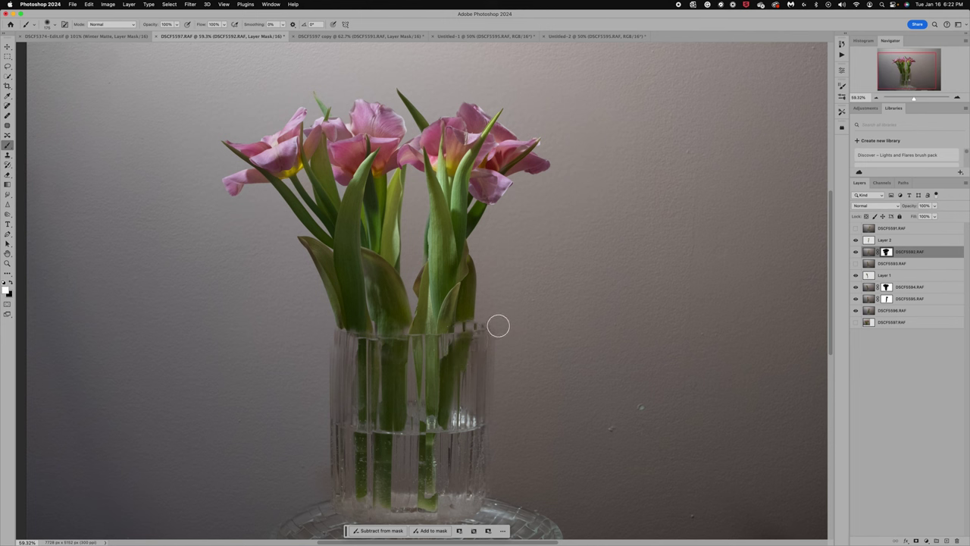
mouse_move(498, 325)
mouse_down()
mouse_move(484, 347)
mouse_move(481, 342)
mouse_up()
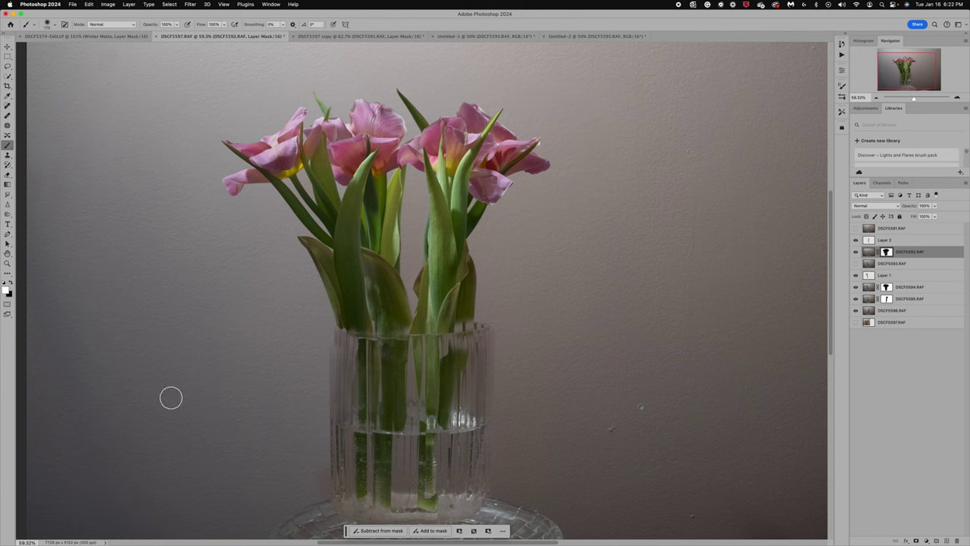
click(11, 281)
key(bracketleft)
key(bracketleft)
key(bracketleft)
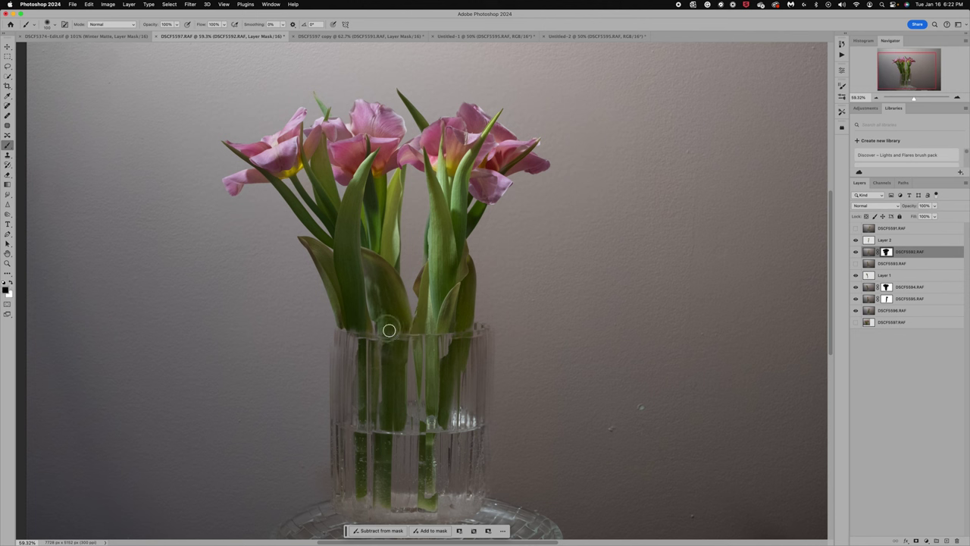
mouse_move(372, 310)
mouse_down()
mouse_move(369, 278)
mouse_move(384, 311)
mouse_up()
mouse_move(472, 327)
mouse_down()
mouse_move(457, 325)
mouse_move(472, 327)
mouse_move(455, 292)
mouse_up()
Restore the photo along the rim and leaf edge, then paint out the bright streak up the stem
click(12, 286)
drag(443, 346, 477, 341)
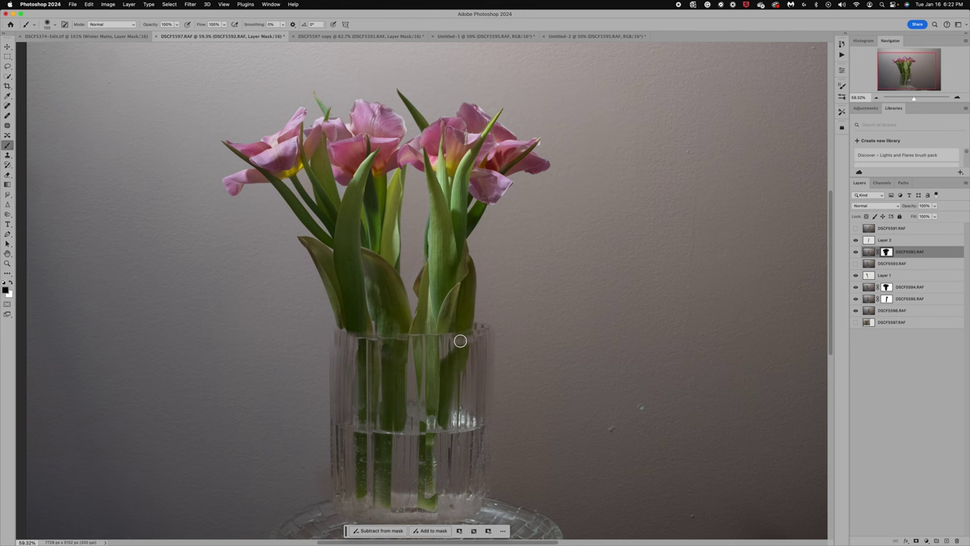
drag(460, 341, 480, 339)
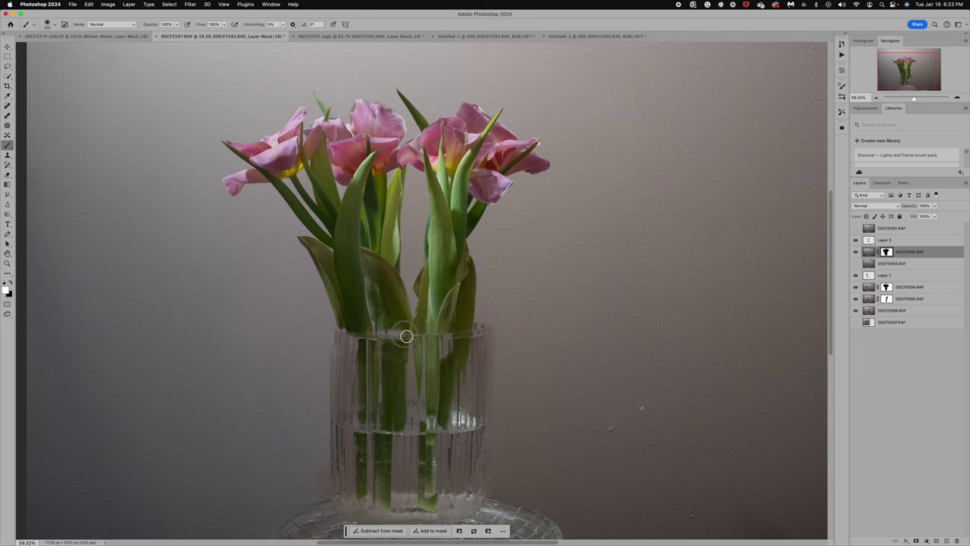
click(11, 283)
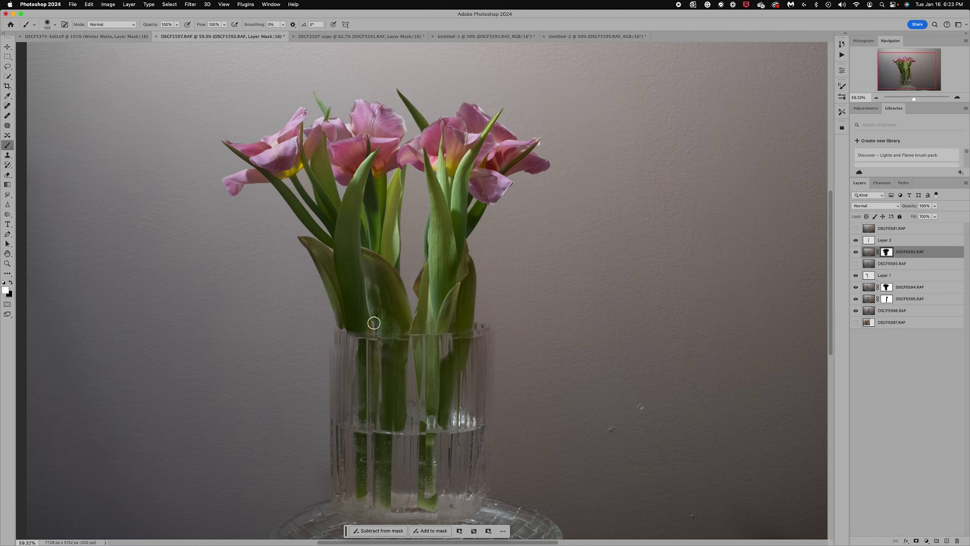
drag(374, 323, 365, 284)
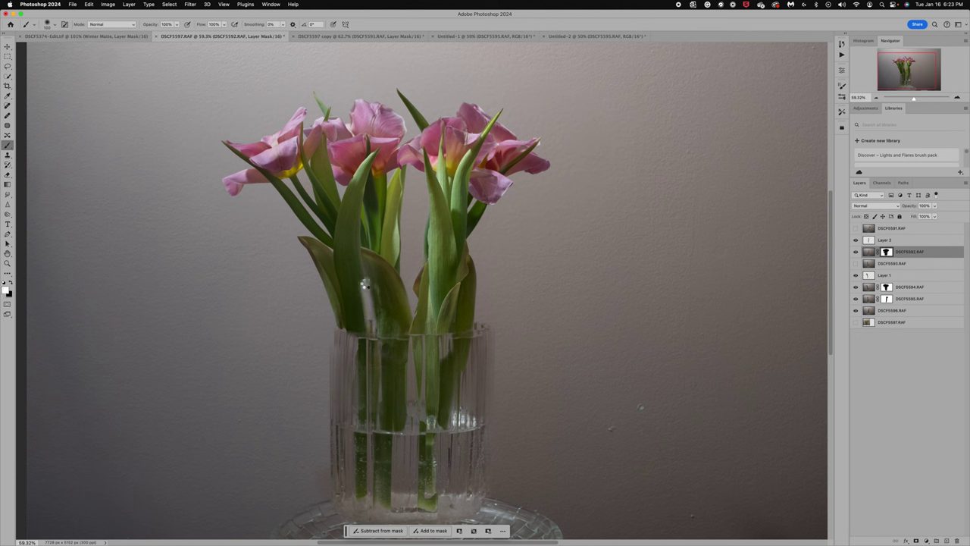
click(11, 283)
mouse_move(366, 280)
mouse_down()
mouse_move(372, 329)
mouse_move(366, 282)
mouse_move(379, 328)
mouse_move(368, 288)
mouse_move(380, 299)
mouse_up()
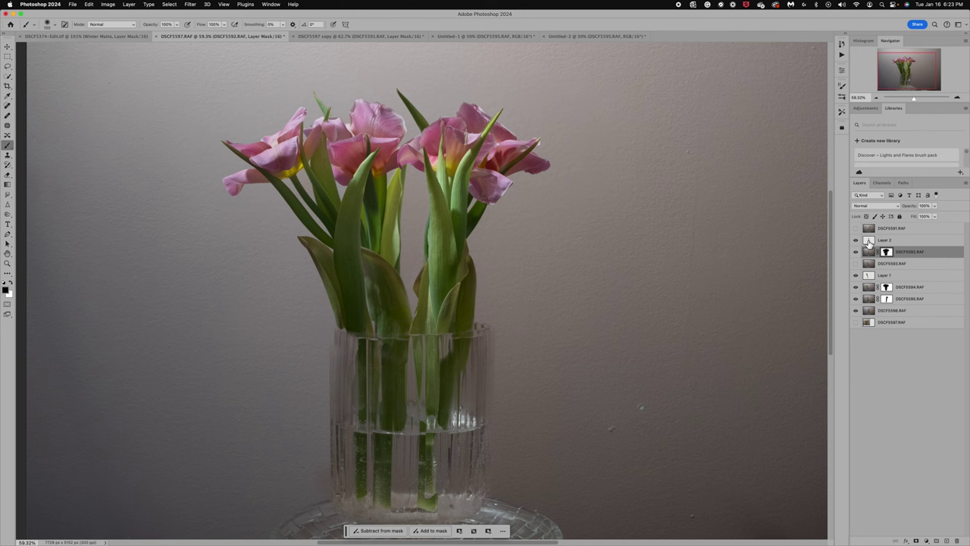
Add a blank layer mask to Layer 2 and set the paint color to white
click(868, 242)
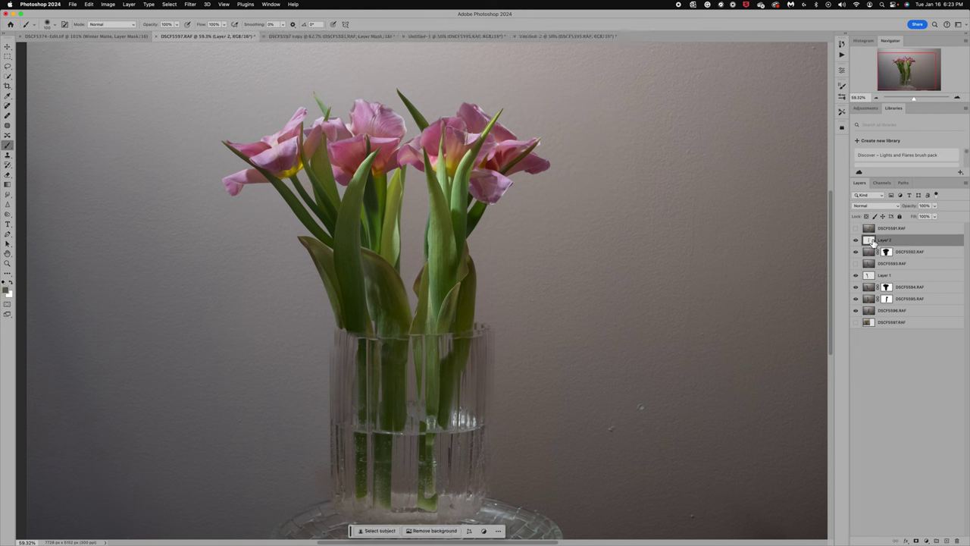
click(916, 541)
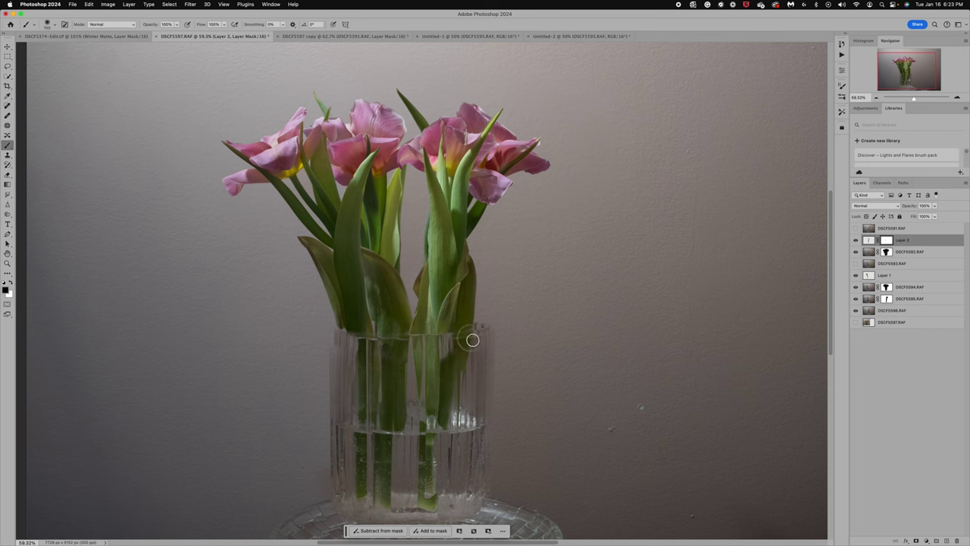
click(11, 283)
Toggle DSCF5592.RAF's visibility to compare the bouquet with and without its upright tulip
click(866, 254)
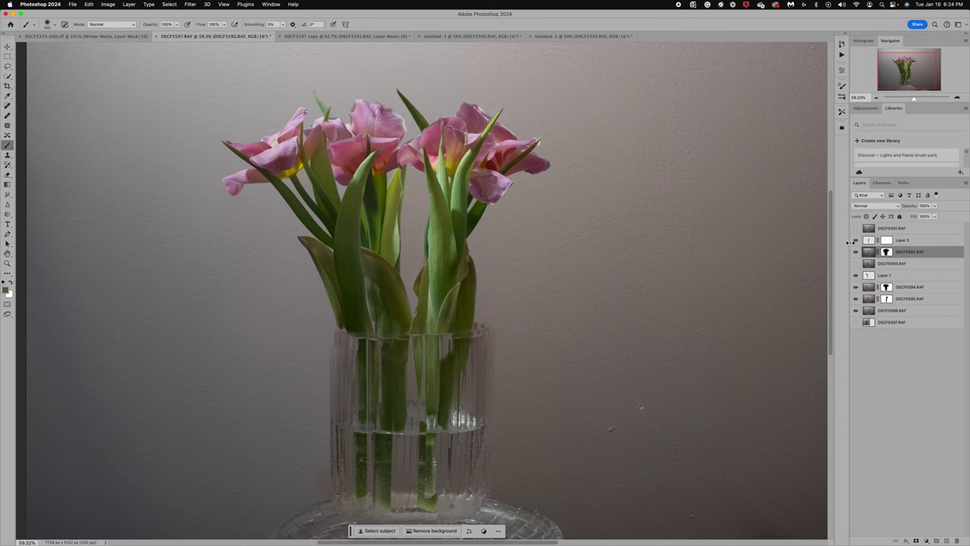
click(856, 252)
click(856, 251)
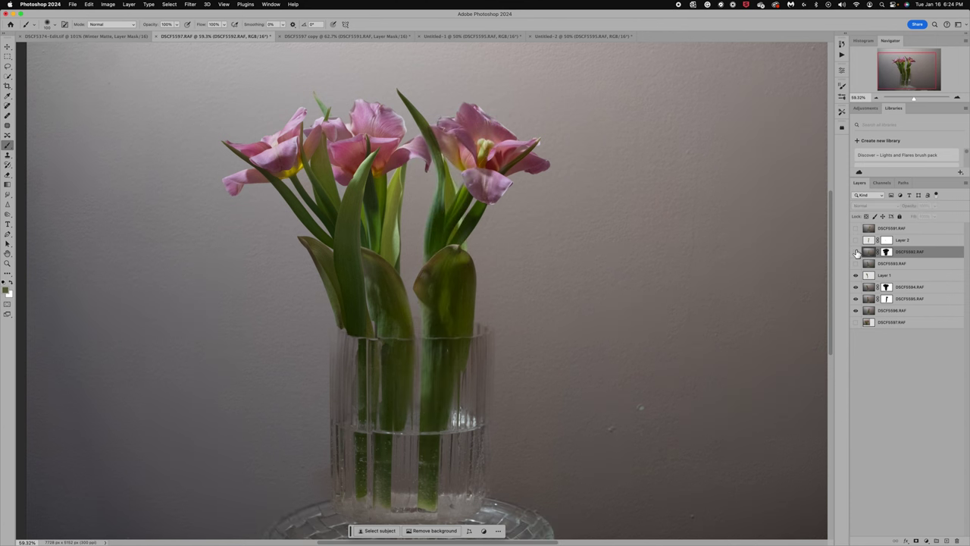
click(856, 251)
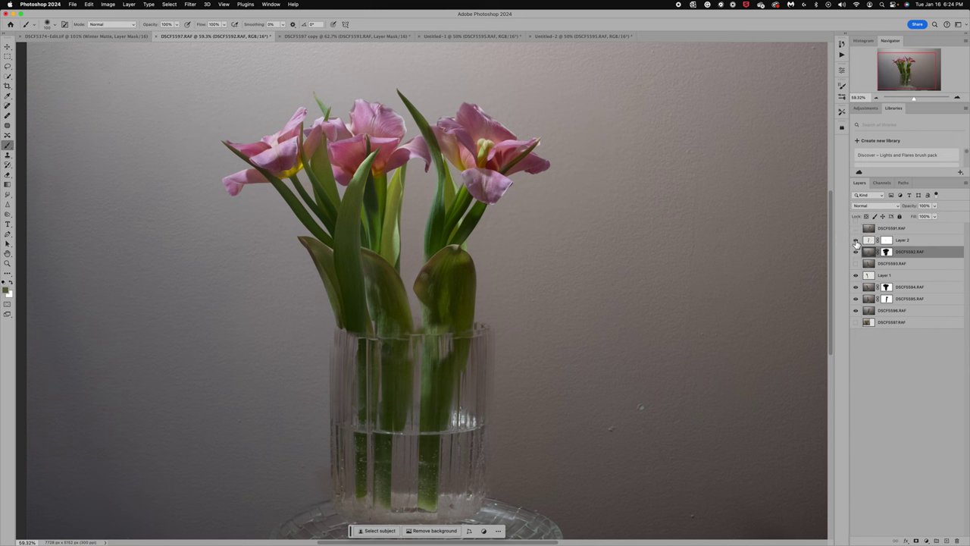
Turn DSCF5592.RAF back on and move the Layer 2 tulip left into the bouquet's centre
click(856, 241)
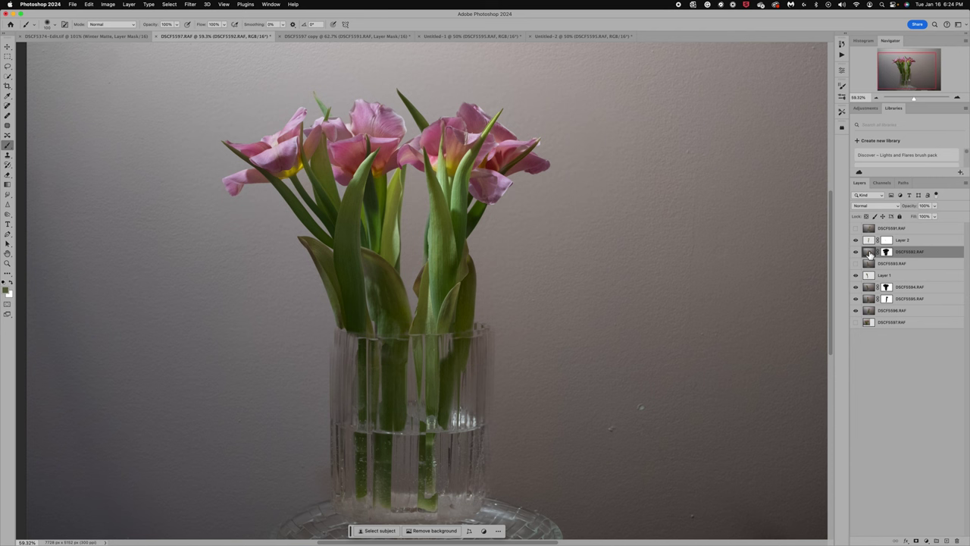
key(super+t)
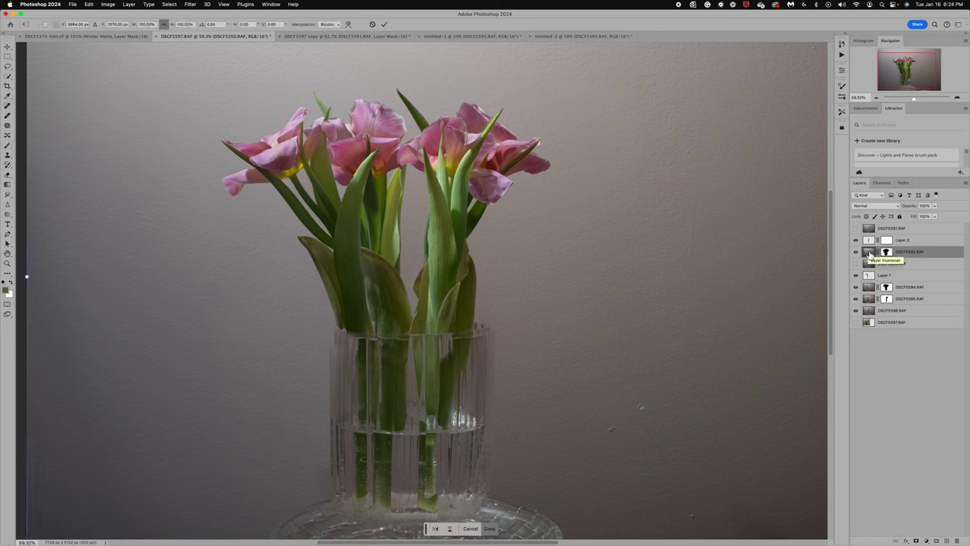
click(878, 241)
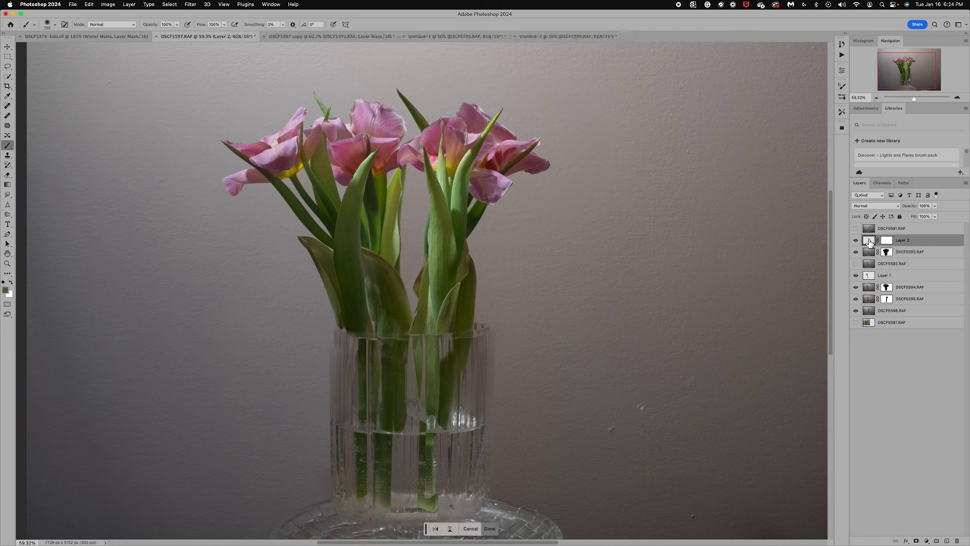
key(super+t)
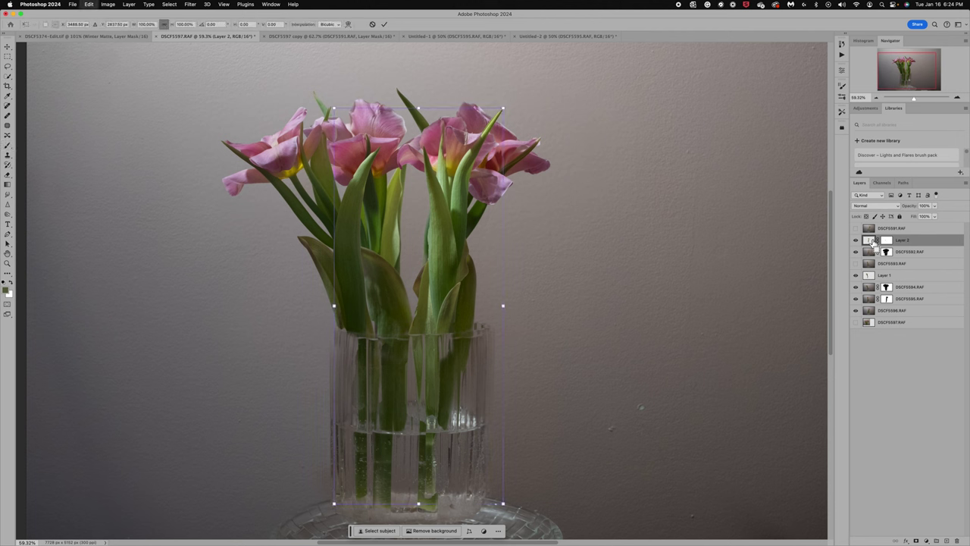
drag(445, 282, 409, 313)
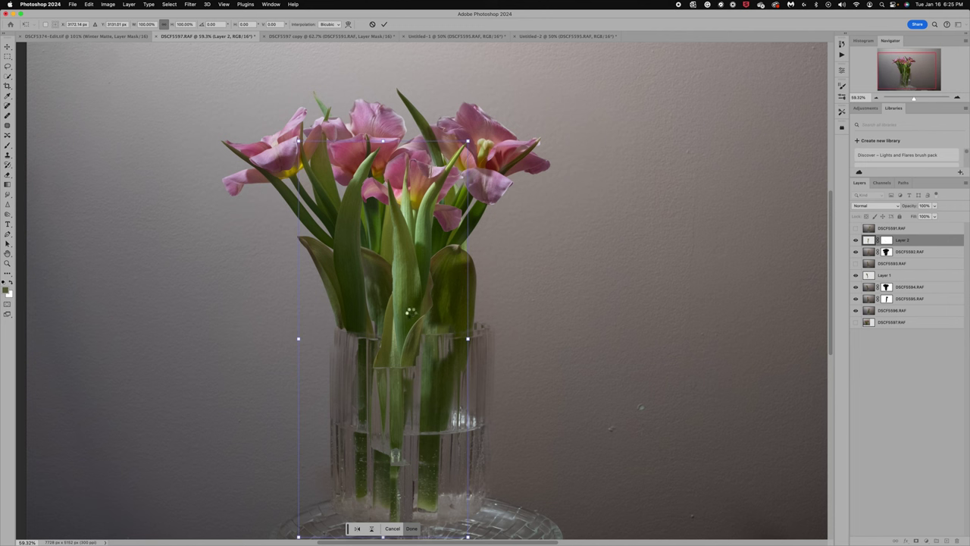
Commit the tulip's position and paint the DSCF5592.RAF mask over the vase stems with a ~600 brush
key(b)
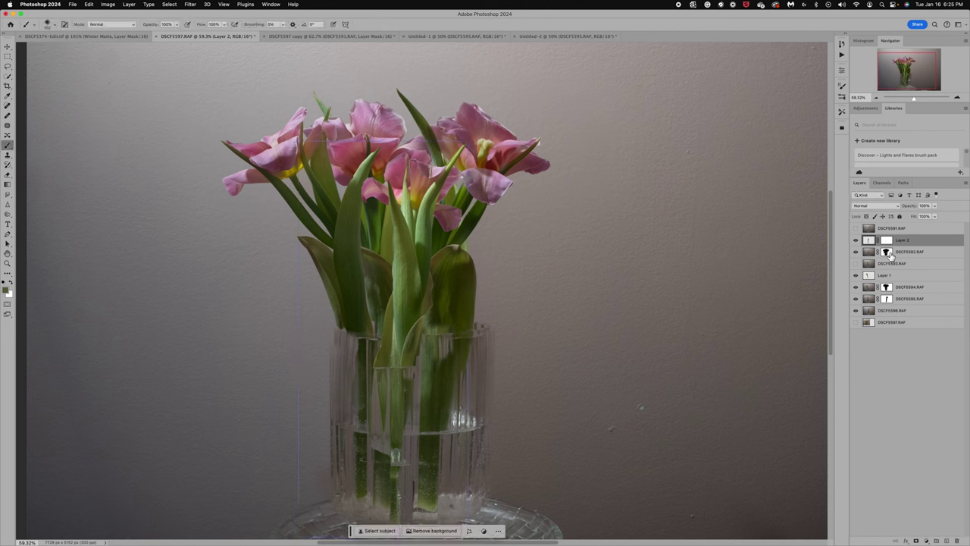
click(886, 253)
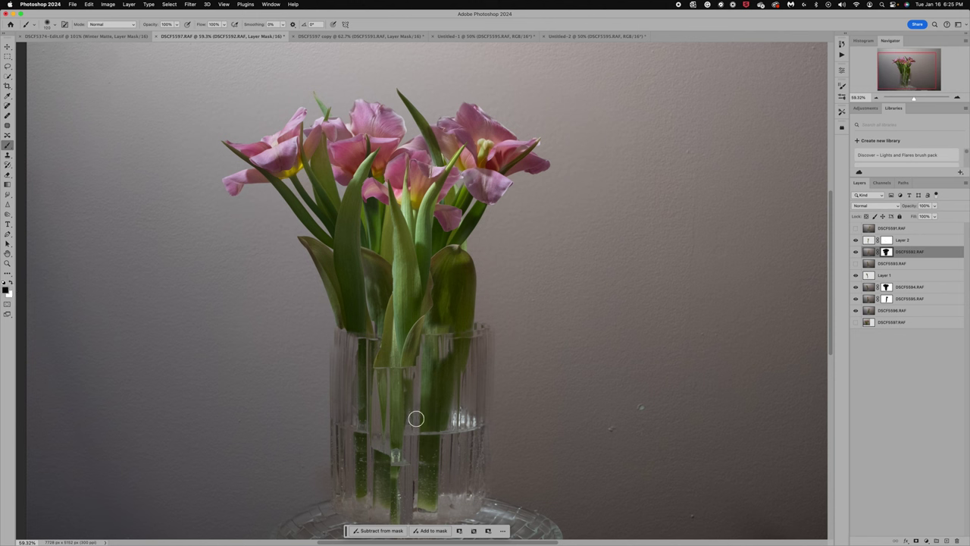
key(bracketright)
key(bracketright)
key(bracketright)
key(bracketright)
key(bracketright)
key(bracketright)
key(bracketright)
key(bracketright)
key(bracketright)
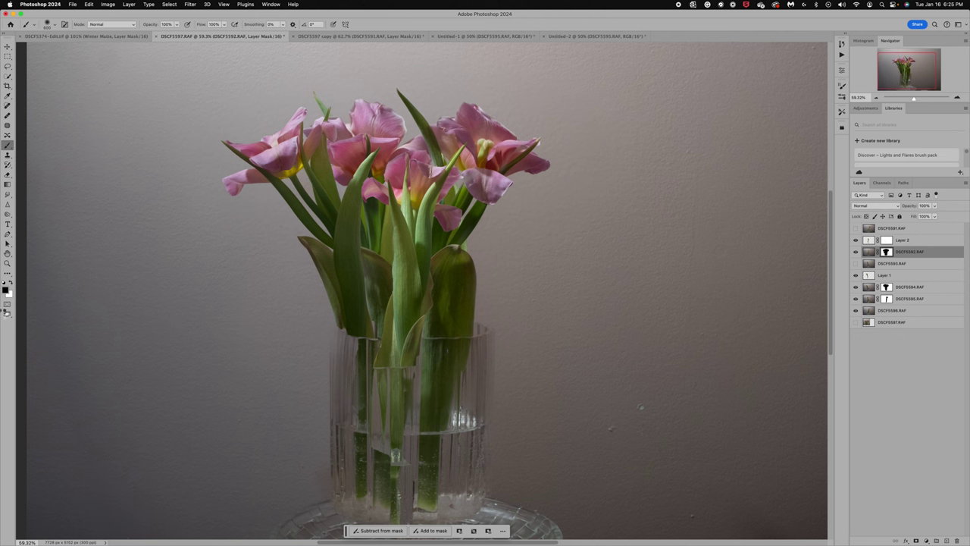
mouse_move(351, 373)
mouse_down()
mouse_move(427, 368)
mouse_move(421, 378)
mouse_move(450, 381)
mouse_move(460, 368)
mouse_up()
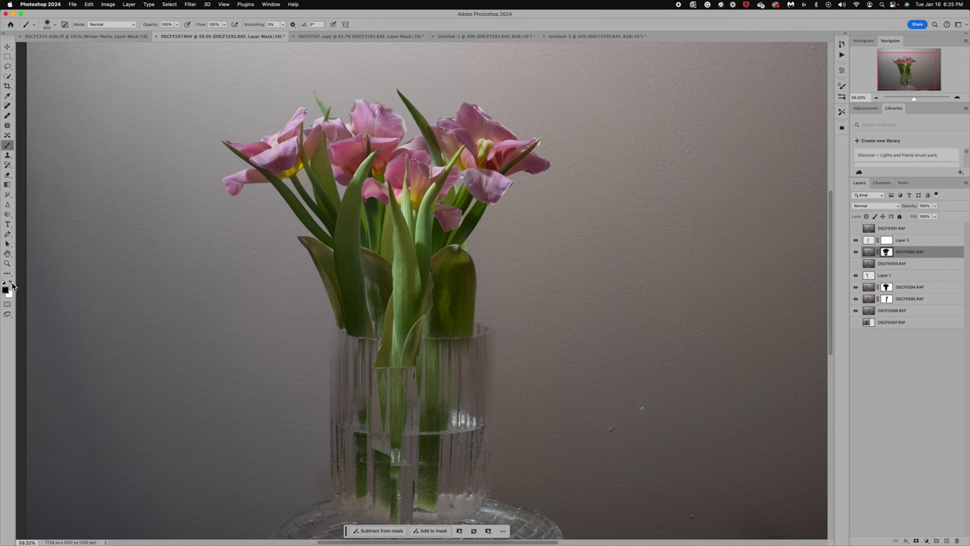
mouse_move(342, 368)
mouse_down()
mouse_move(364, 368)
mouse_move(351, 372)
mouse_up()
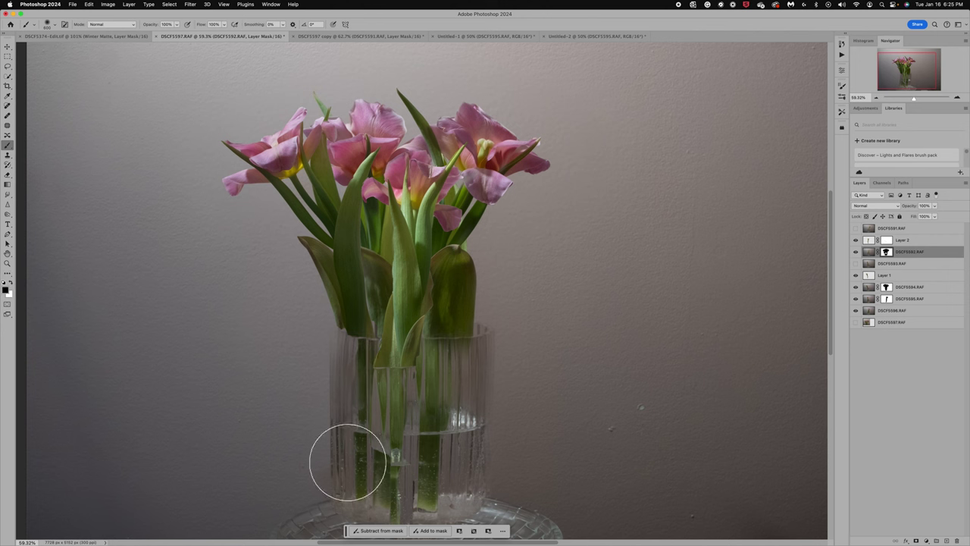
mouse_move(347, 463)
mouse_down()
mouse_move(450, 379)
mouse_move(437, 368)
mouse_up()
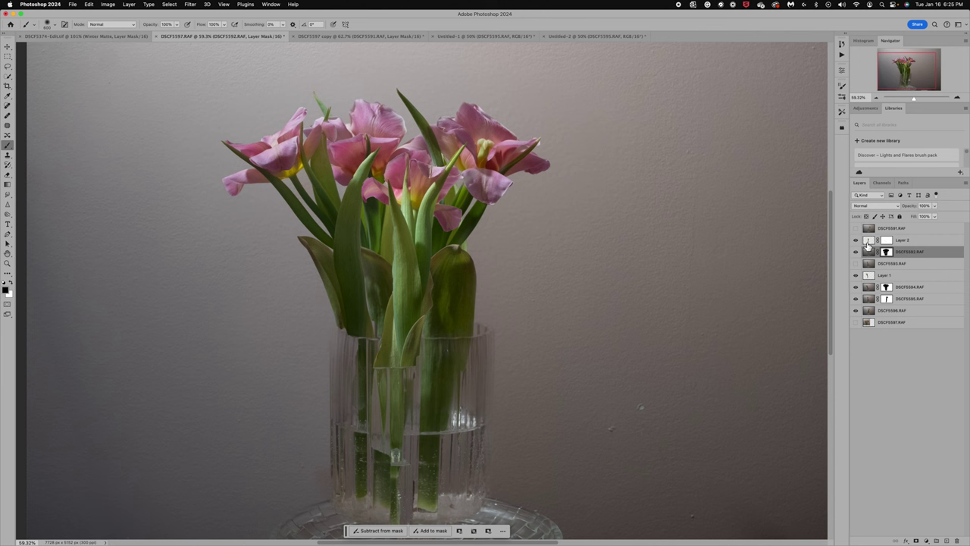
Target Layer 2's mask with a ~250 brush and swap the paint colours
click(884, 242)
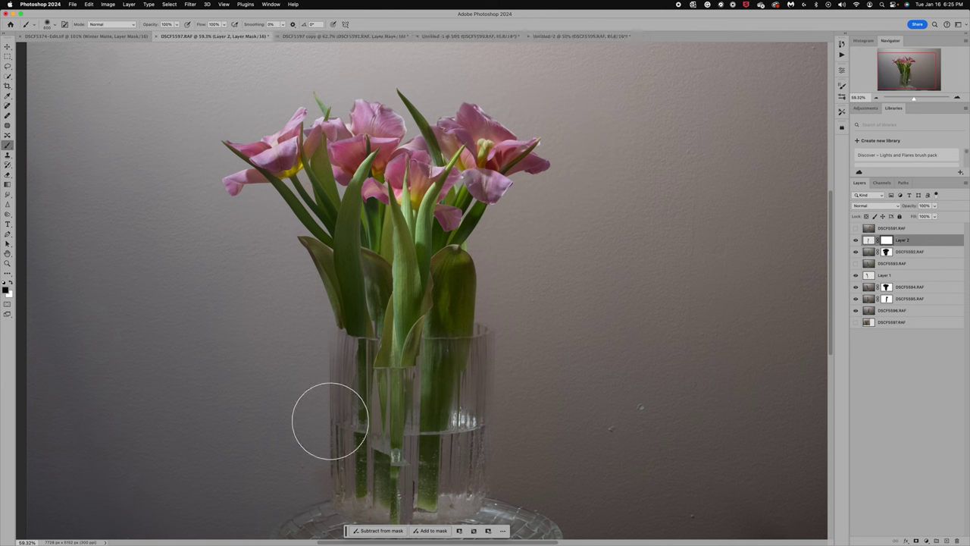
key(bracketleft)
key(bracketleft)
key(bracketleft)
key(bracketleft)
key(bracketleft)
key(bracketleft)
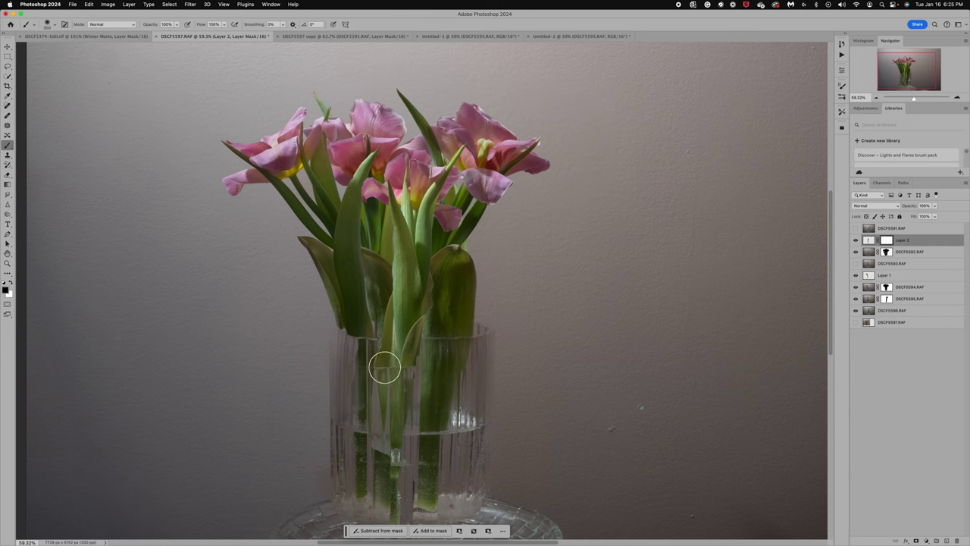
key(bracketright)
key(bracketright)
key(bracketright)
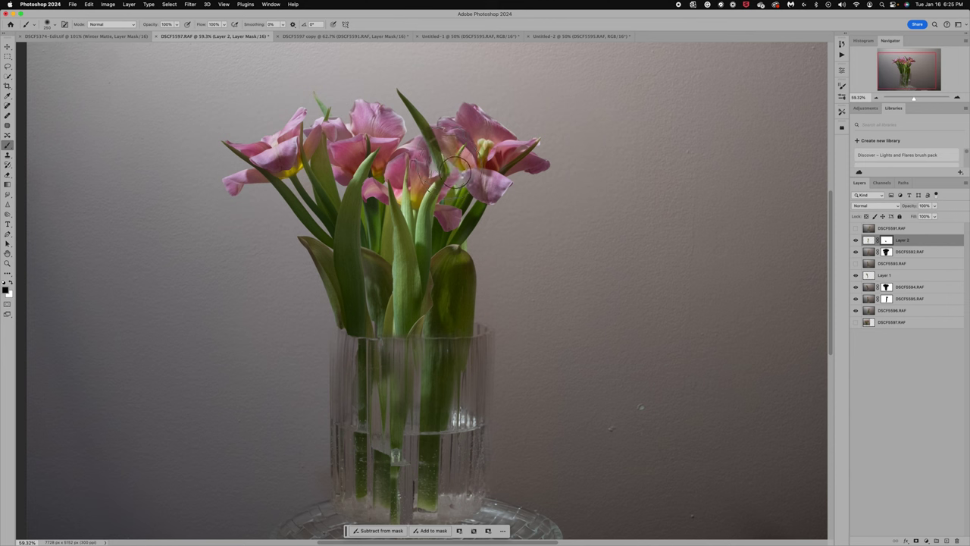
click(12, 284)
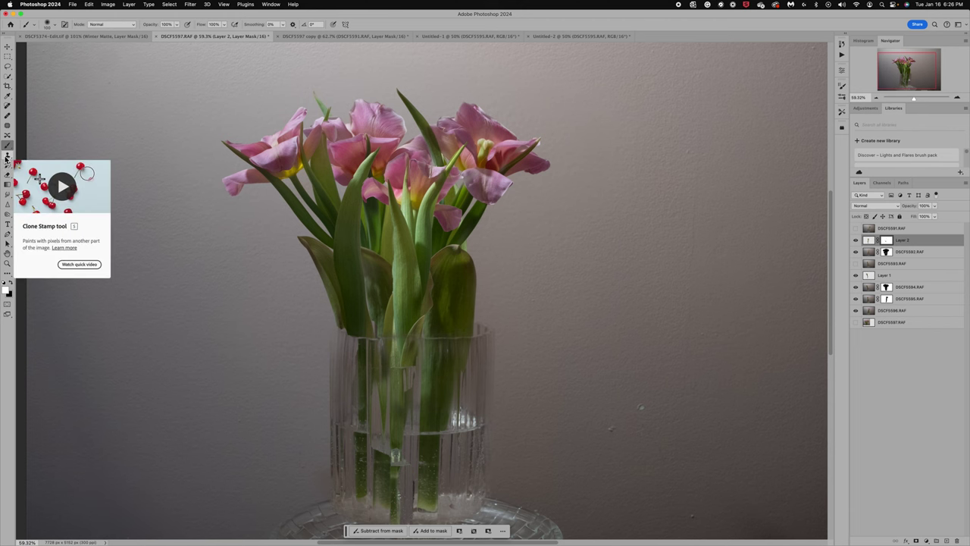
Paint the DSCF5592.RAF and Layer 2 masks to smooth the stems inside the glass and at the water line
scroll(466, 401, down, 3)
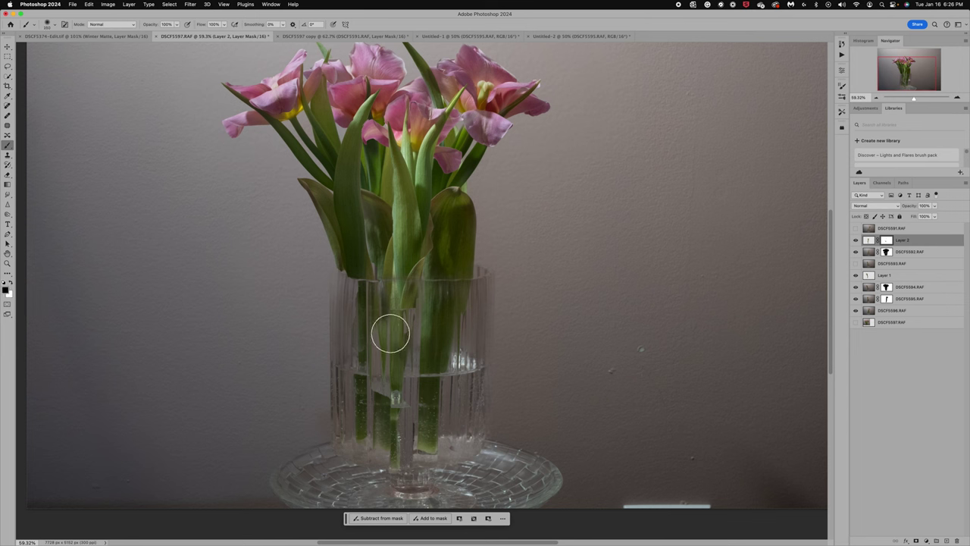
click(886, 252)
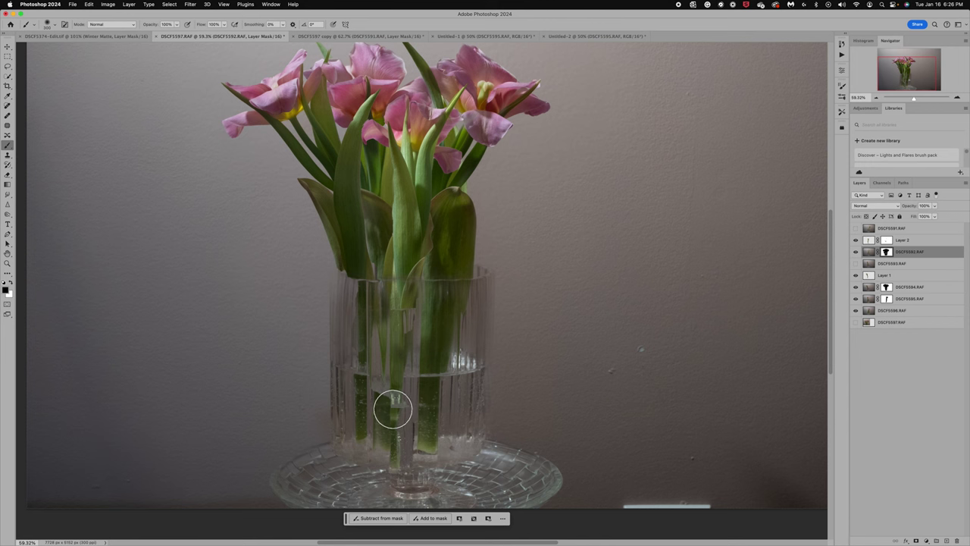
mouse_move(406, 384)
mouse_down()
mouse_move(400, 469)
mouse_move(387, 483)
mouse_move(361, 446)
mouse_move(361, 372)
mouse_move(408, 313)
mouse_up()
click(887, 240)
mouse_move(398, 320)
mouse_down()
mouse_move(407, 338)
mouse_move(394, 342)
mouse_move(397, 301)
mouse_move(394, 405)
mouse_move(400, 314)
mouse_move(419, 278)
mouse_up()
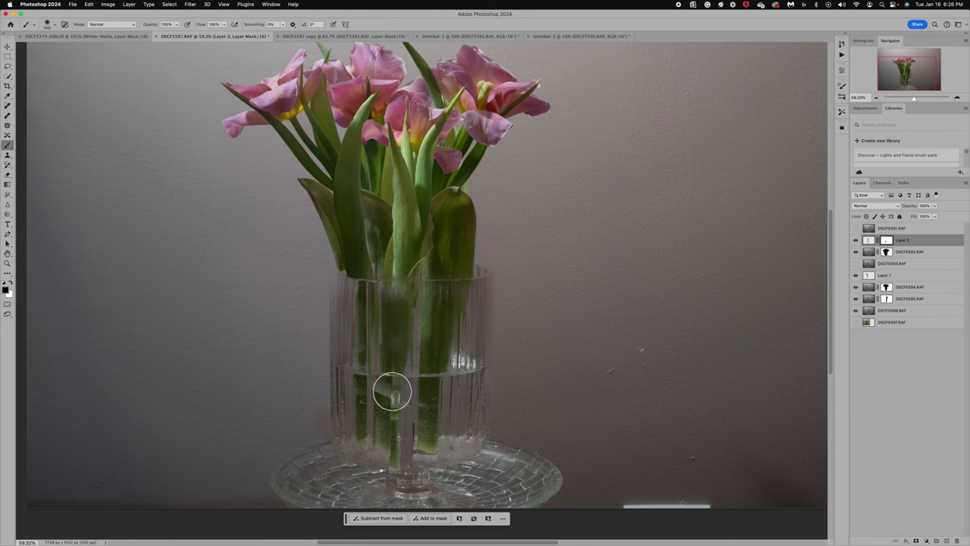
drag(390, 396, 401, 351)
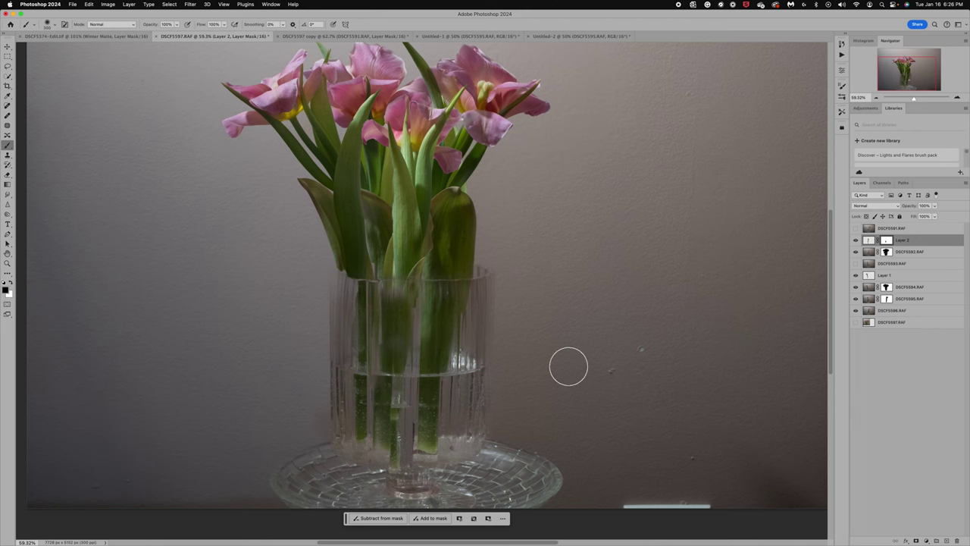
scroll(568, 367, down, 3)
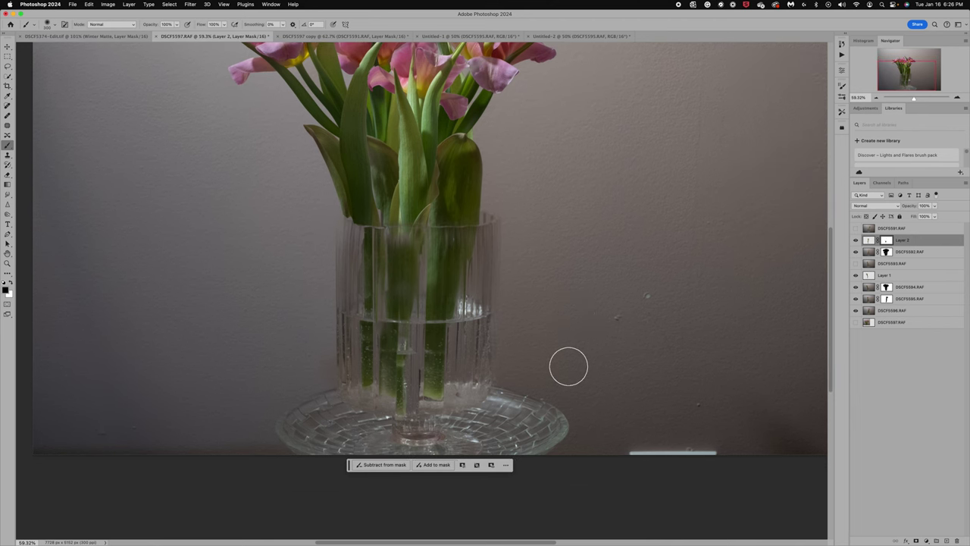
mouse_move(409, 428)
mouse_down()
mouse_move(412, 341)
mouse_move(412, 372)
mouse_up()
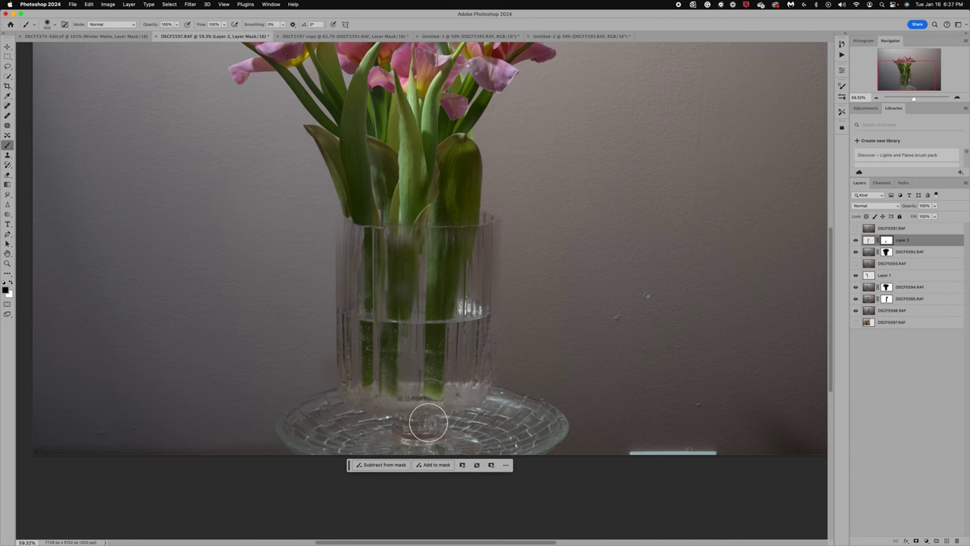
drag(412, 338, 427, 293)
right_click(470, 374)
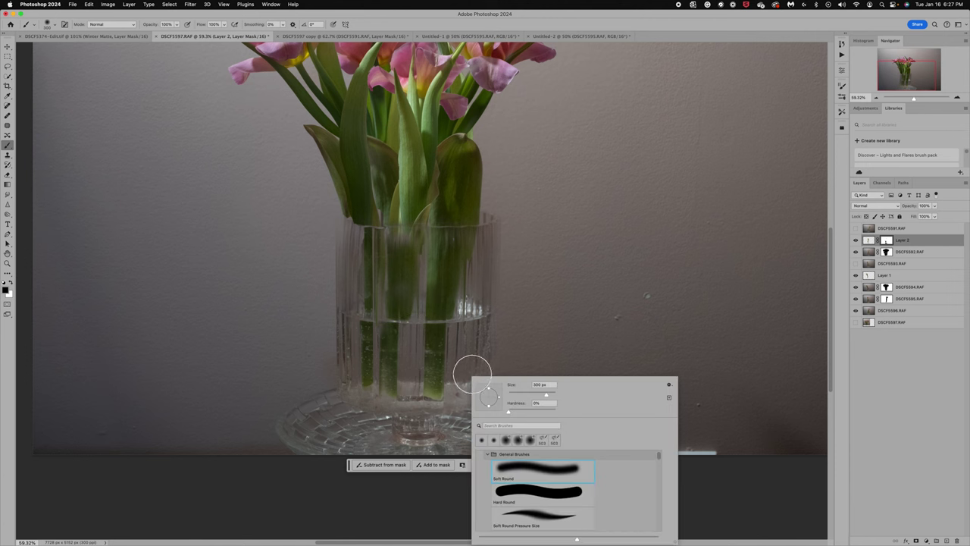
key(Escape)
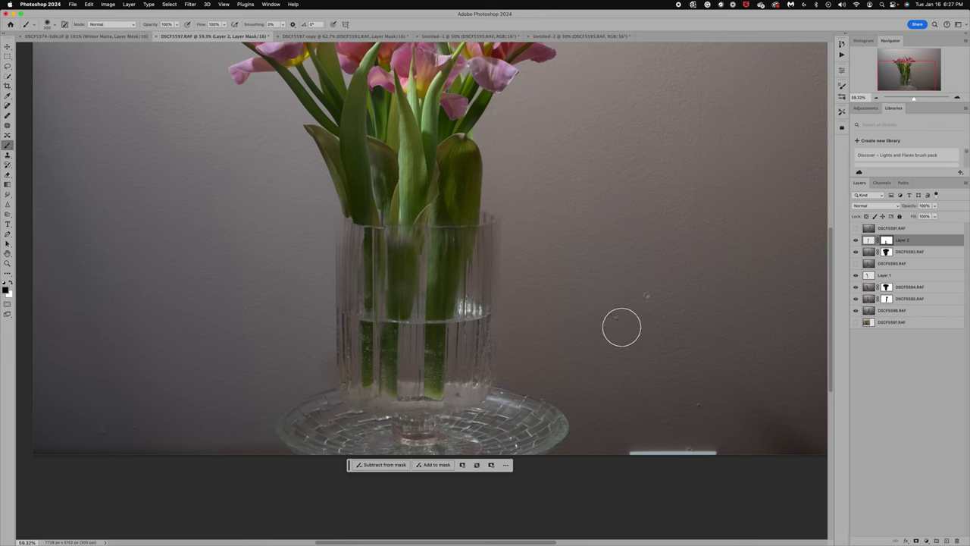
scroll(560, 296, down, 3)
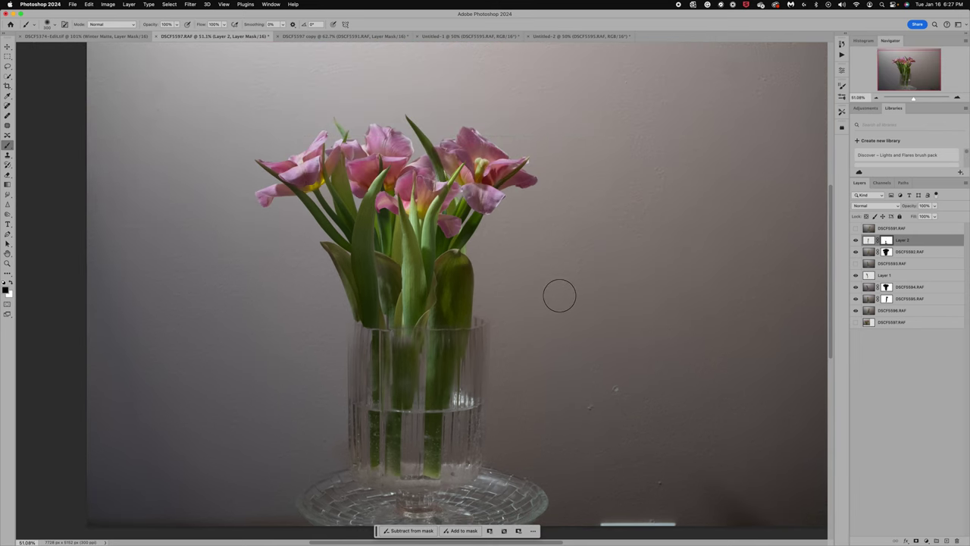
Toggle Layer 2 off and on to compare, then show the top DSCF5591.RAF layer
click(855, 240)
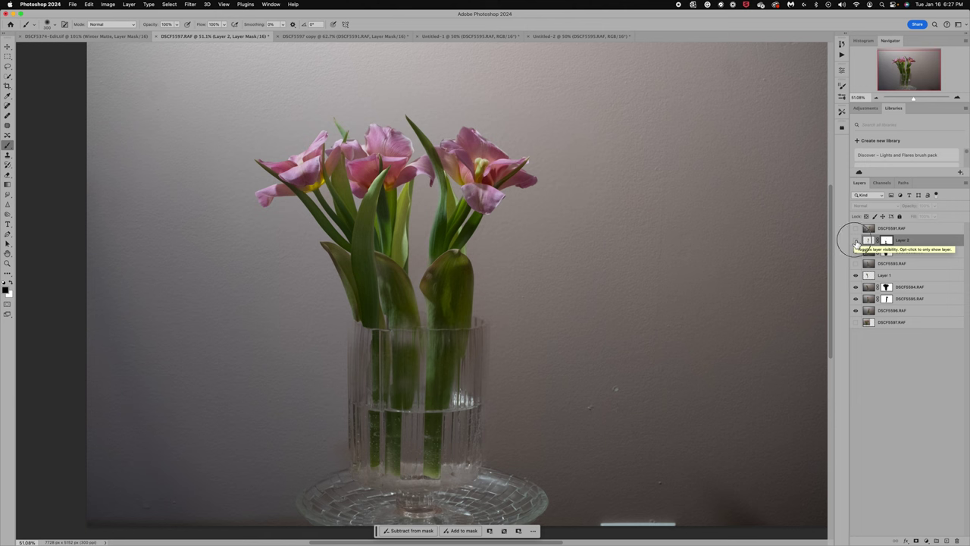
click(856, 240)
click(855, 240)
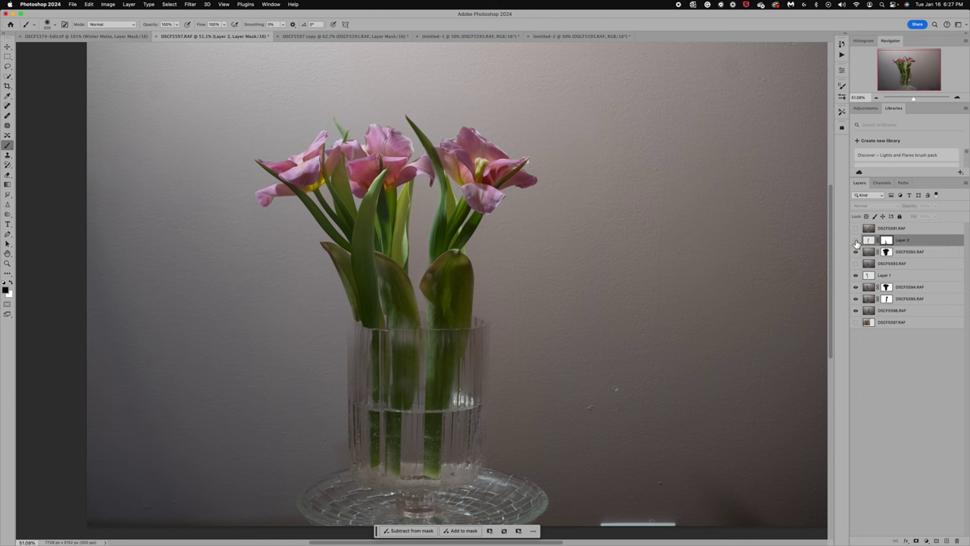
click(855, 240)
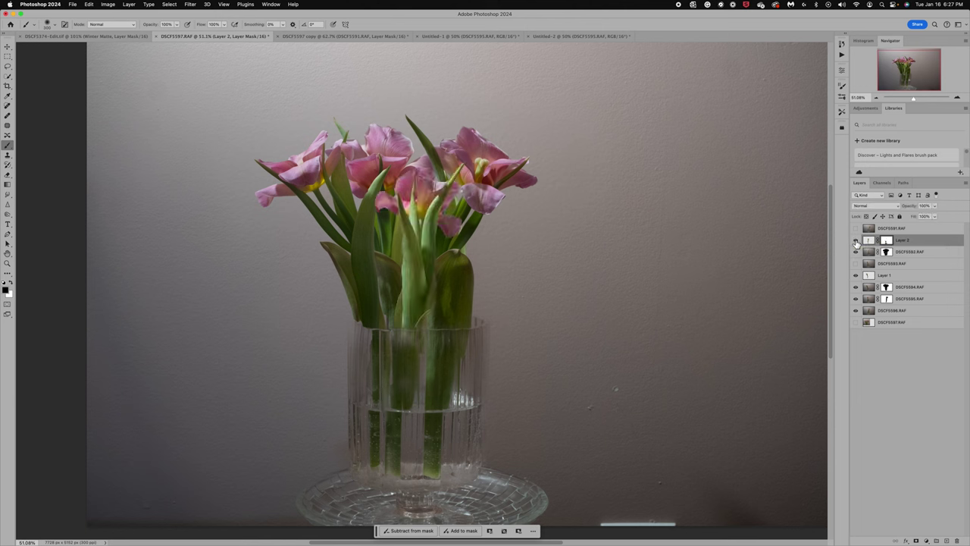
click(855, 228)
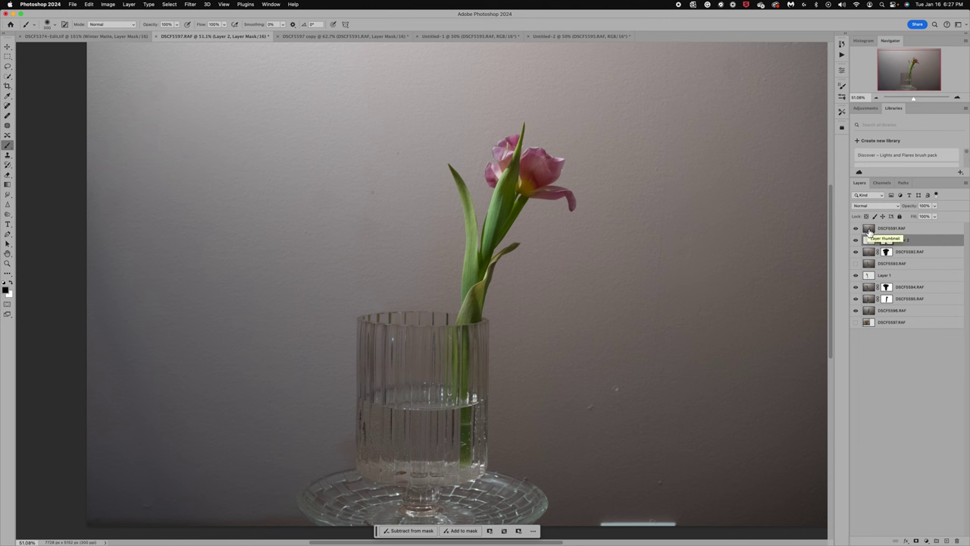
Try a 2° clockwise rotation on DSCF5591.RAF, then undo it so the layer stays upright
click(869, 230)
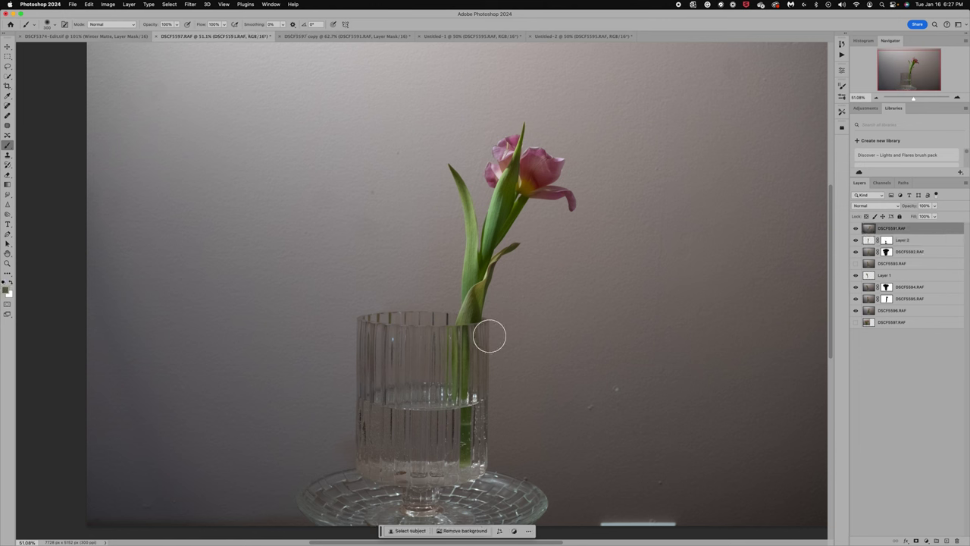
key(super+t)
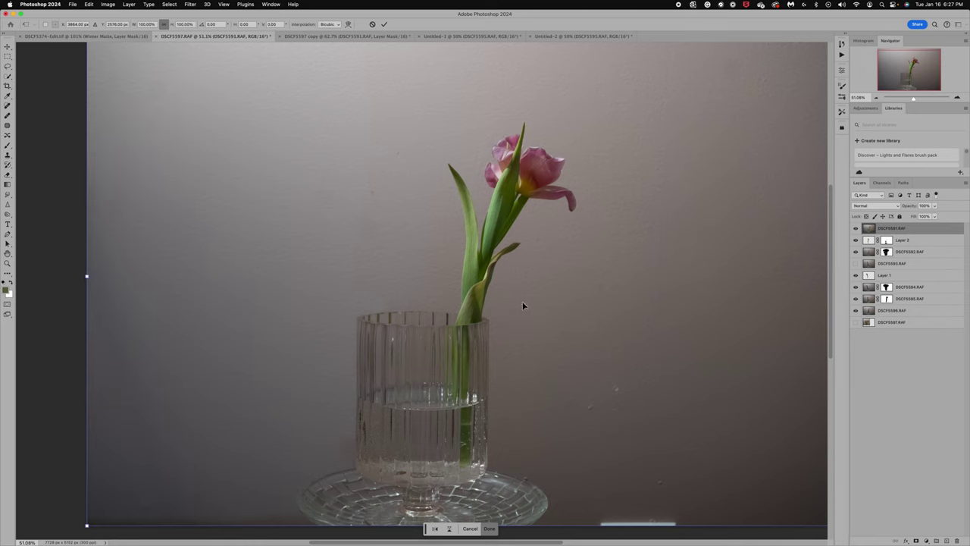
scroll(546, 294, down, 3)
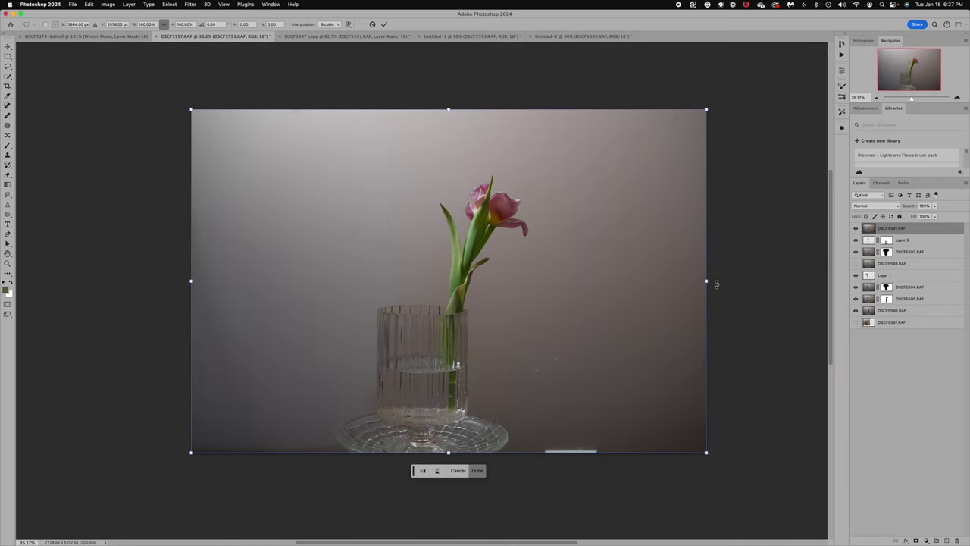
drag(716, 284, 716, 286)
drag(716, 290, 711, 307)
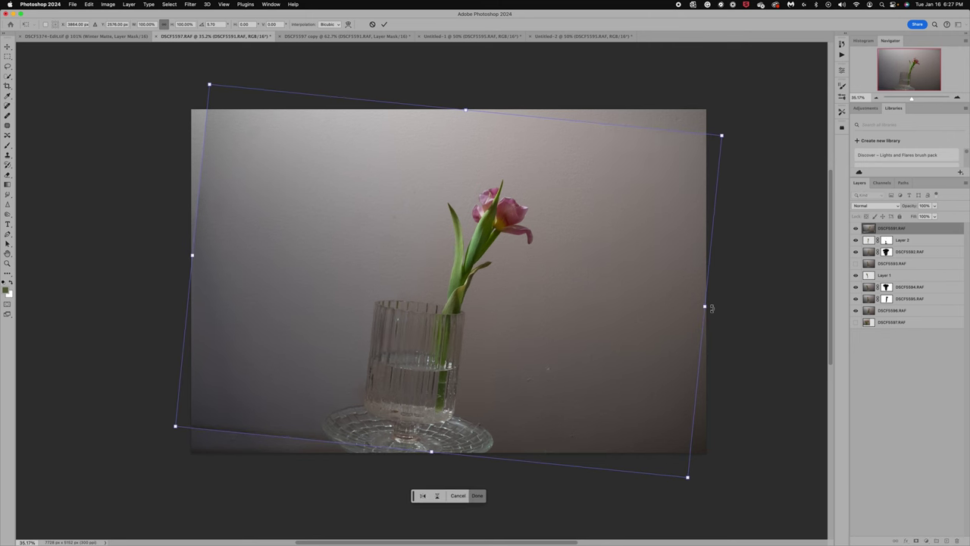
key(super+z)
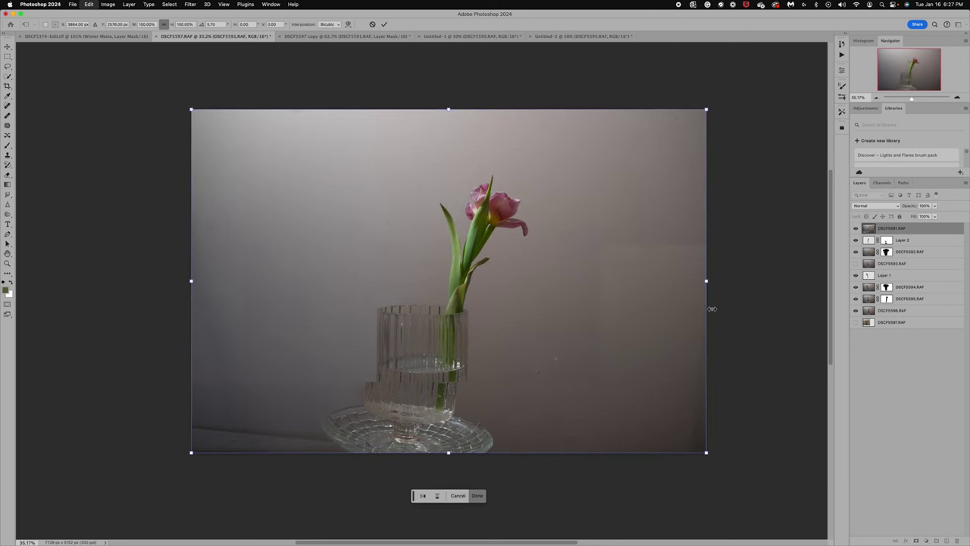
click(107, 5)
click(253, 169)
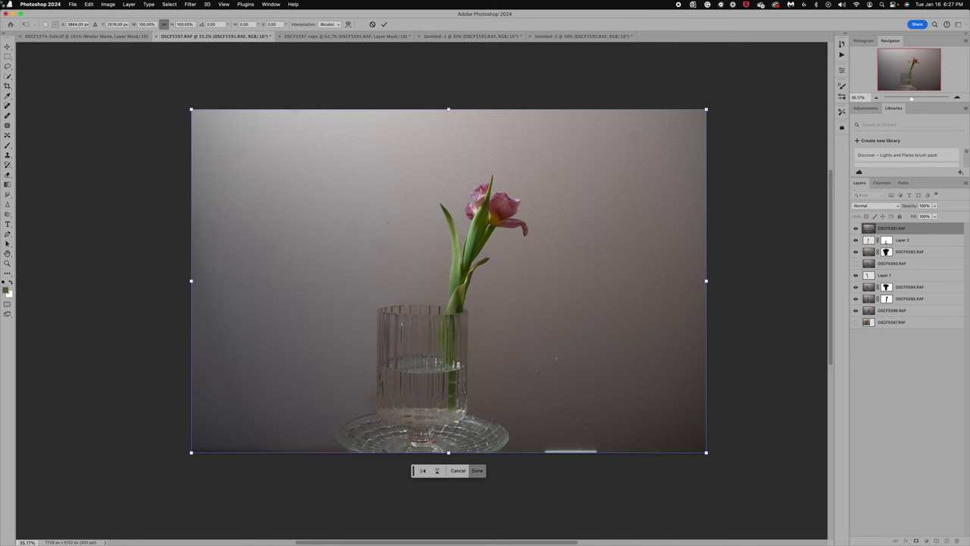
Commit the unrotated layer, then try Edit > Transform > Distort on a corner and cancel it
key(Return)
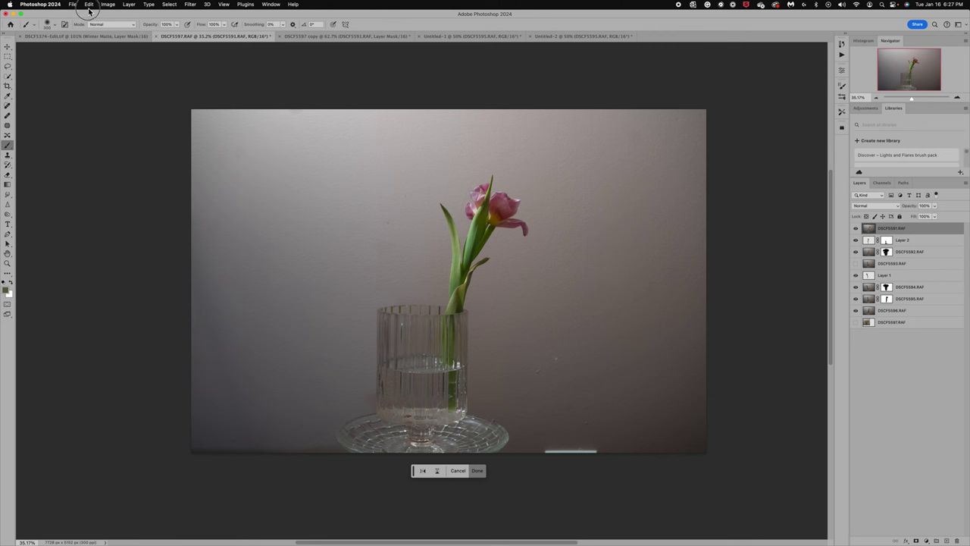
click(88, 4)
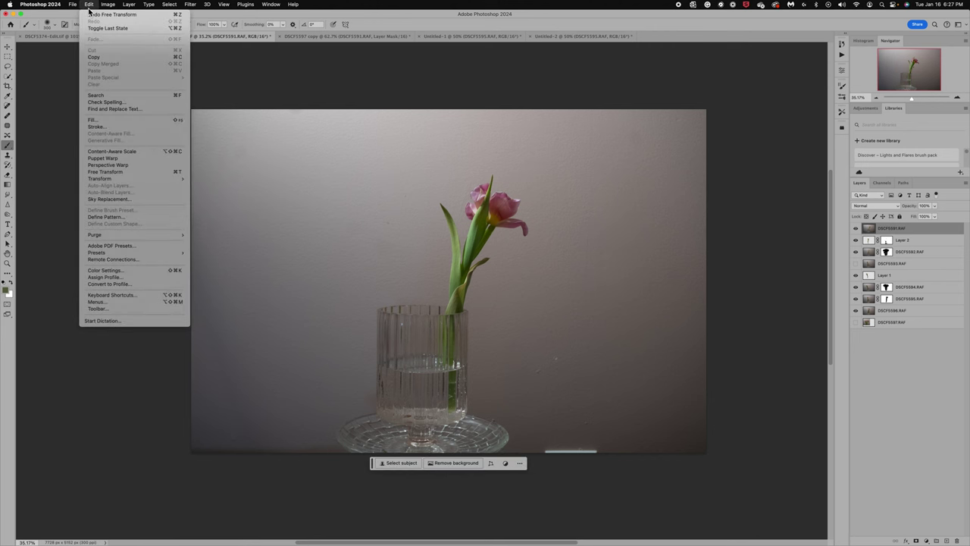
mouse_move(151, 180)
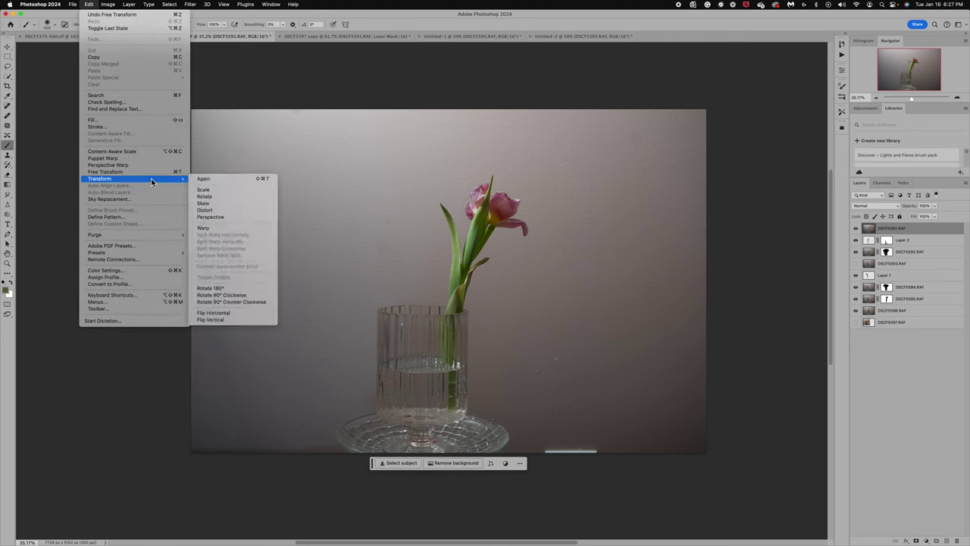
click(218, 210)
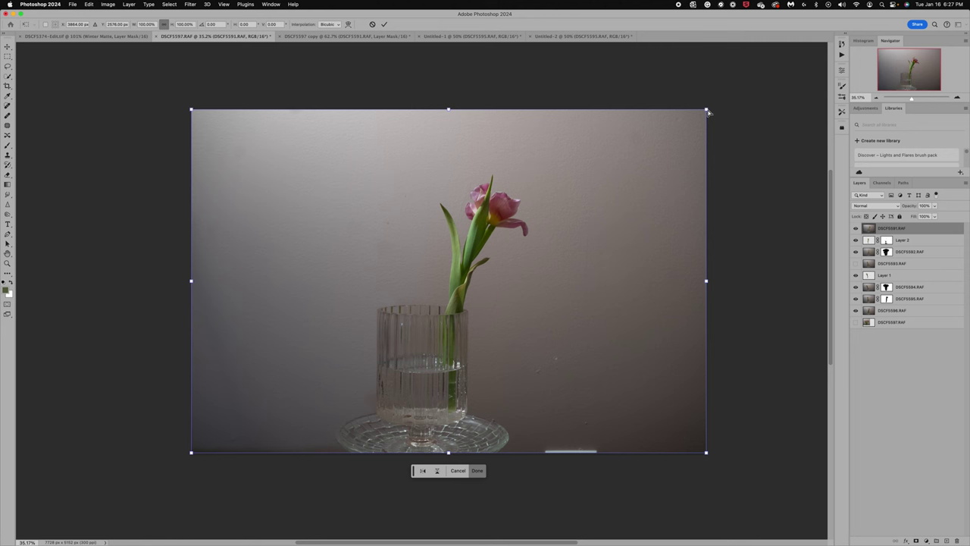
mouse_move(706, 111)
mouse_down()
mouse_move(710, 147)
mouse_move(708, 112)
mouse_up()
click(457, 471)
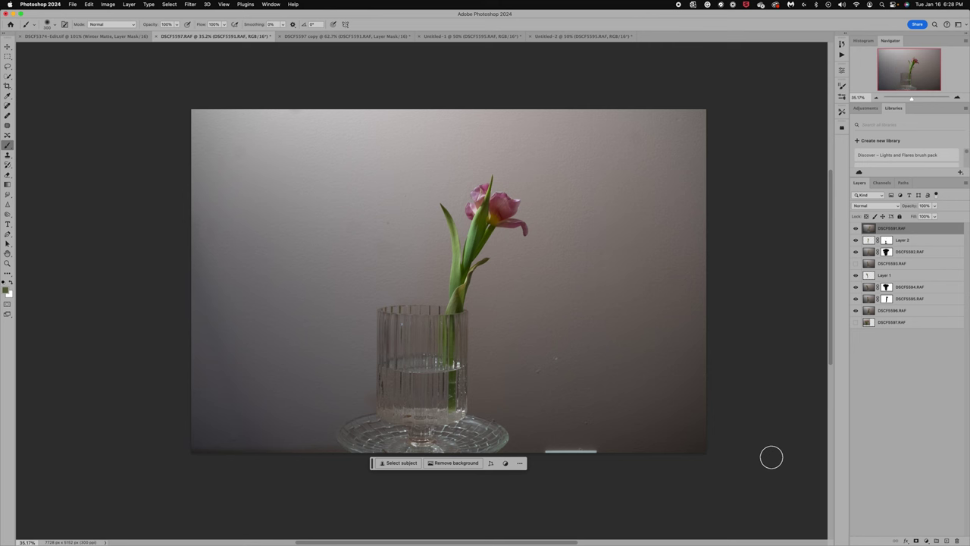
Rotate the DSCF5591.RAF layer about 4° clockwise and commit
key(super+t)
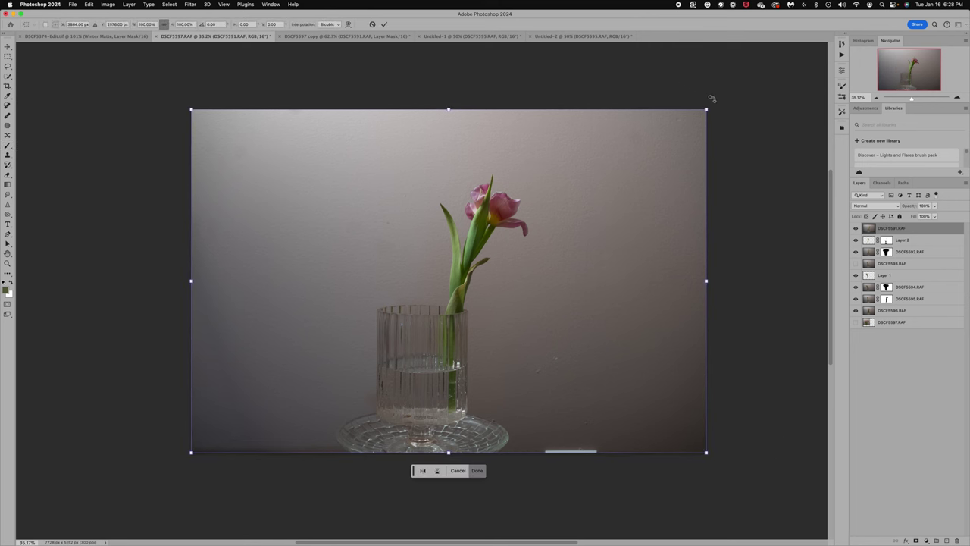
drag(711, 106, 735, 148)
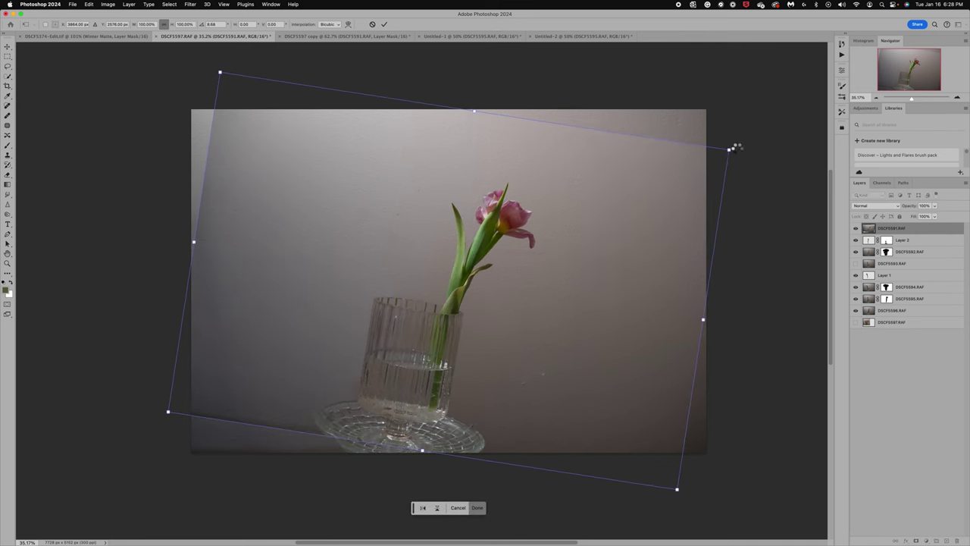
key(b)
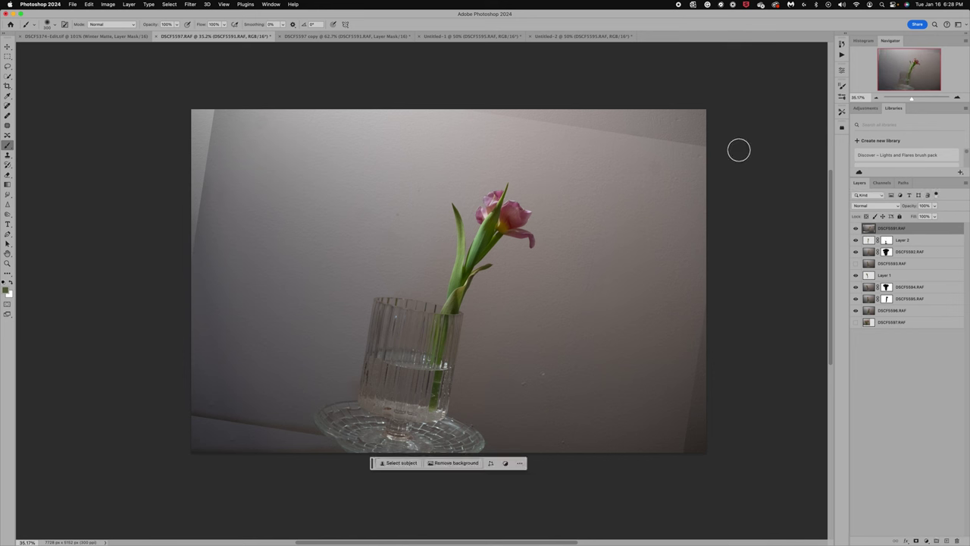
Use Select Subject, then subtract the vase and its top-left edge with Quick Selection
click(402, 463)
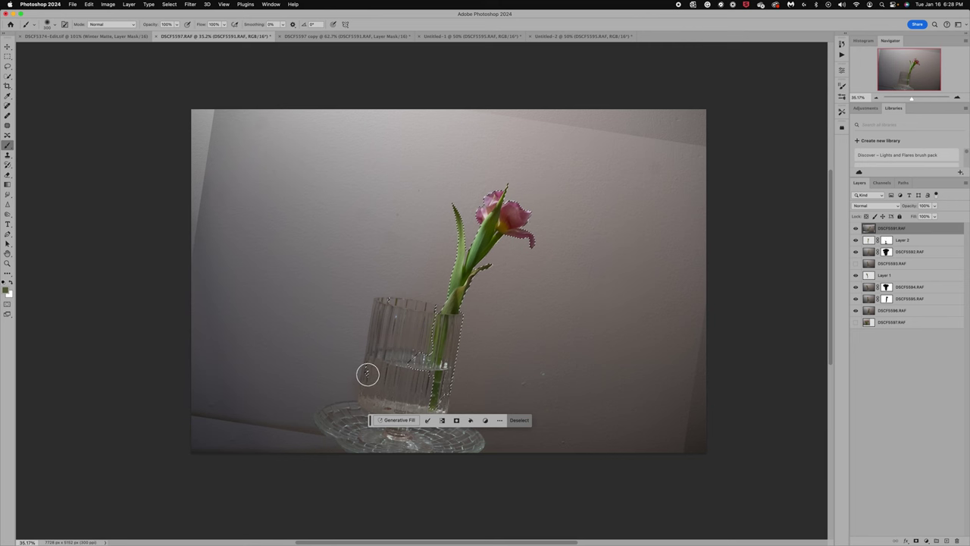
click(8, 76)
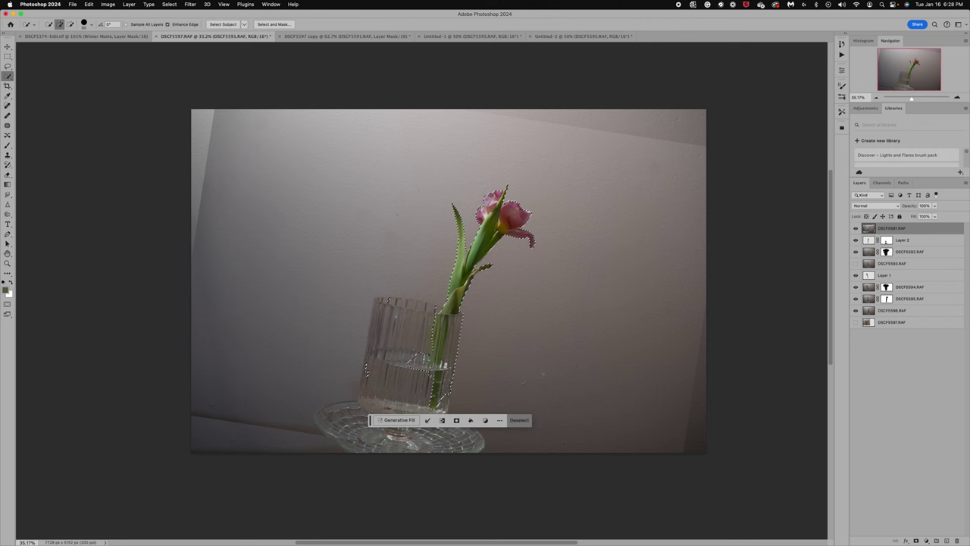
click(69, 24)
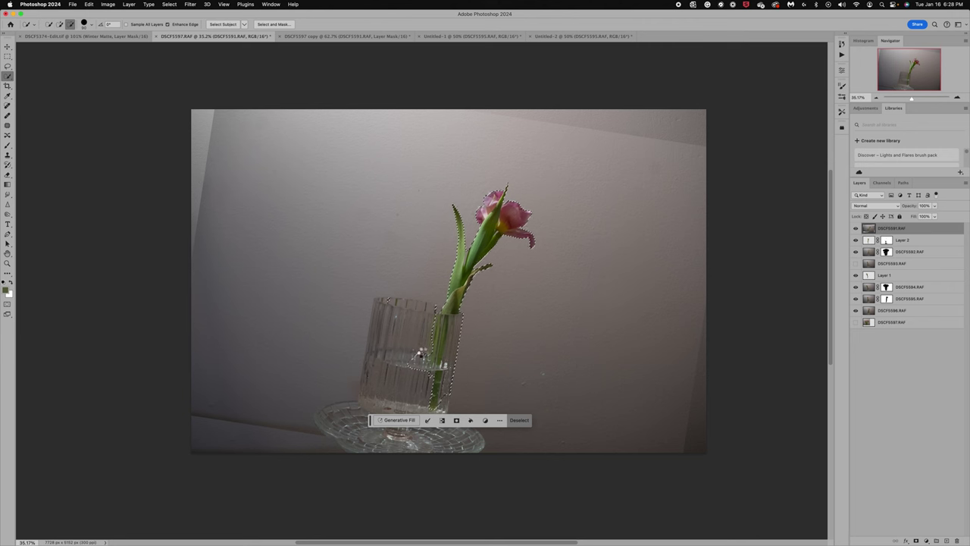
click(425, 355)
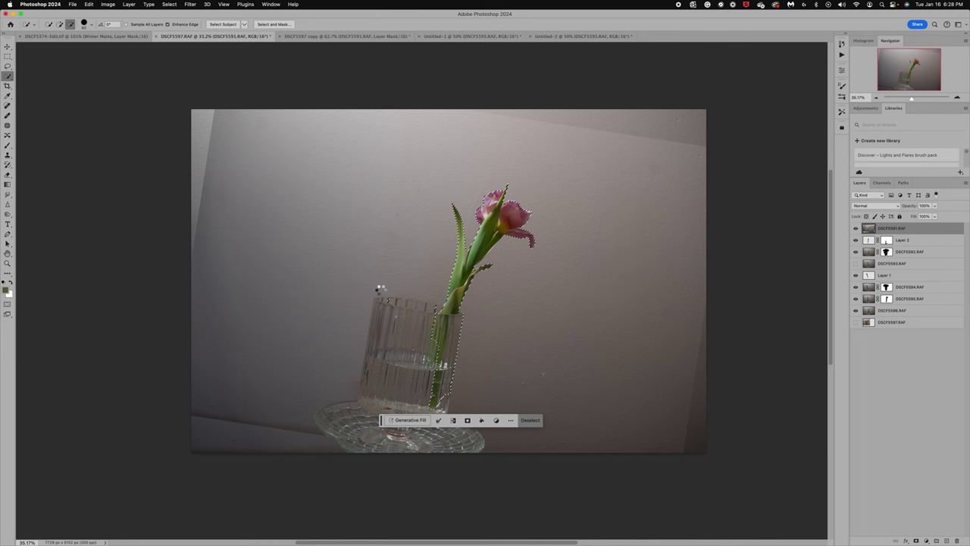
click(387, 300)
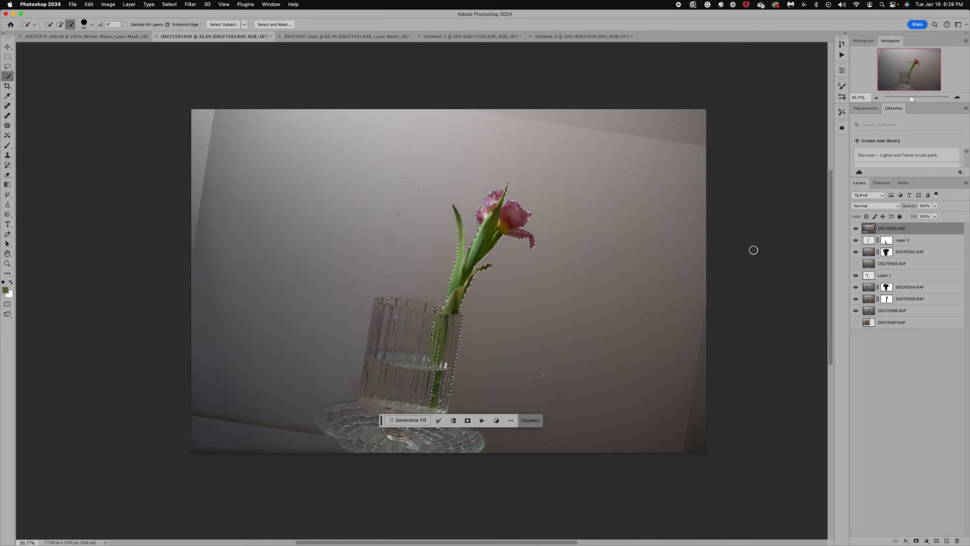
Copy the selected tulip to a new Layer 3 and add a layer mask to DSCF5591.RAF
key(super+j)
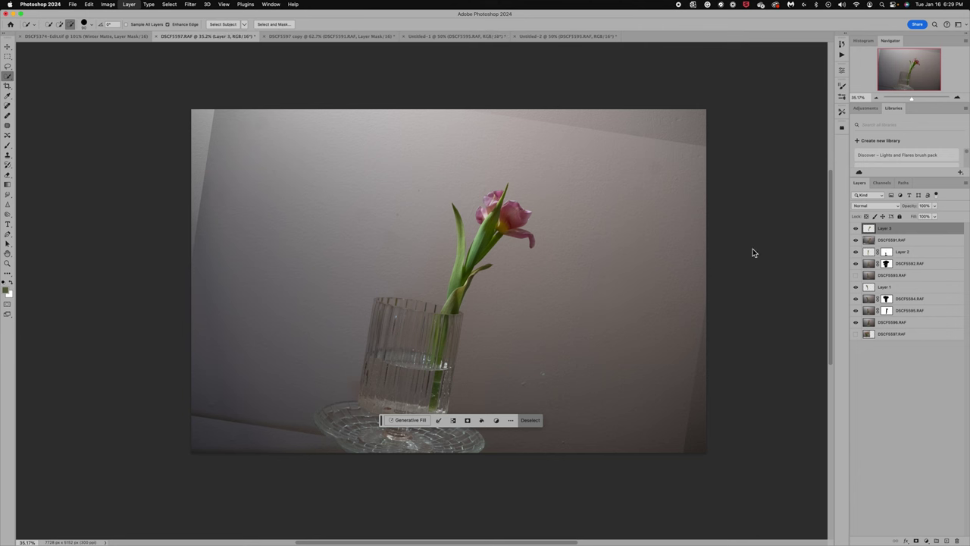
click(869, 241)
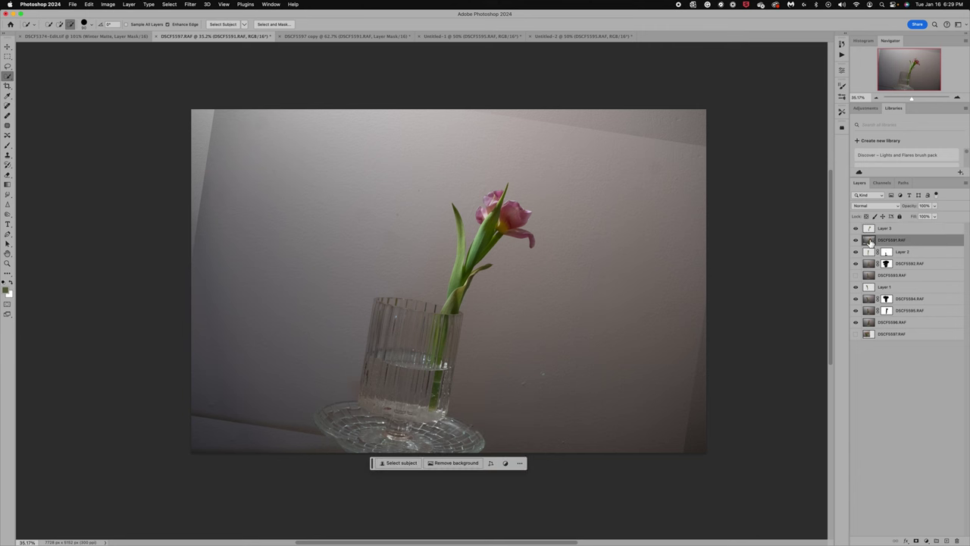
click(915, 541)
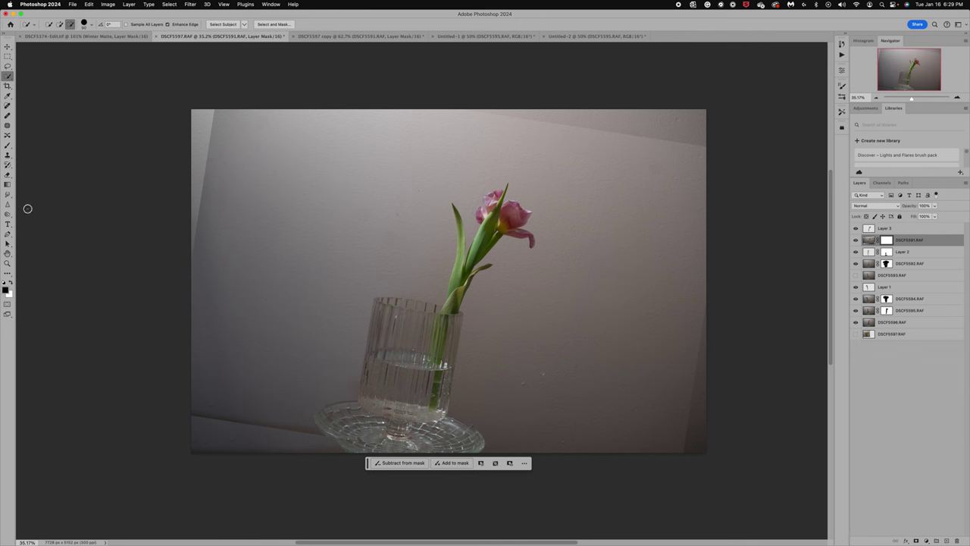
Paint black on the DSCF5591.RAF mask with a large brush to reveal the fuller bouquet and vase
click(8, 144)
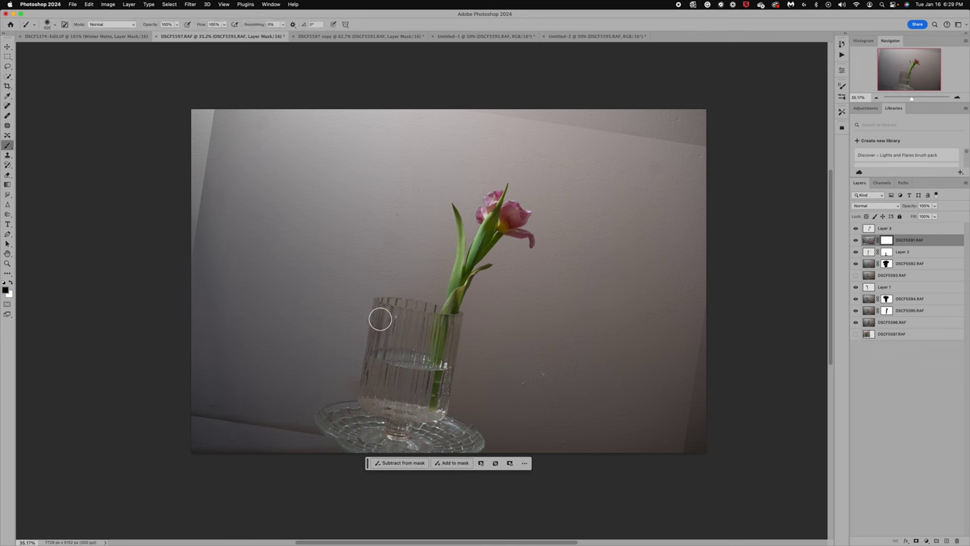
key(bracketright)
key(bracketright)
key(bracketright)
key(bracketright)
key(bracketright)
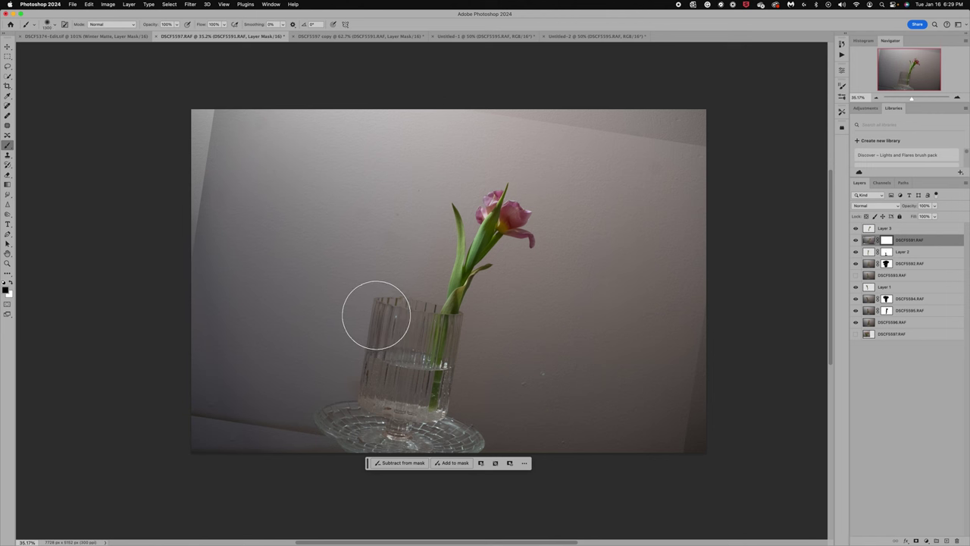
click(377, 320)
click(430, 319)
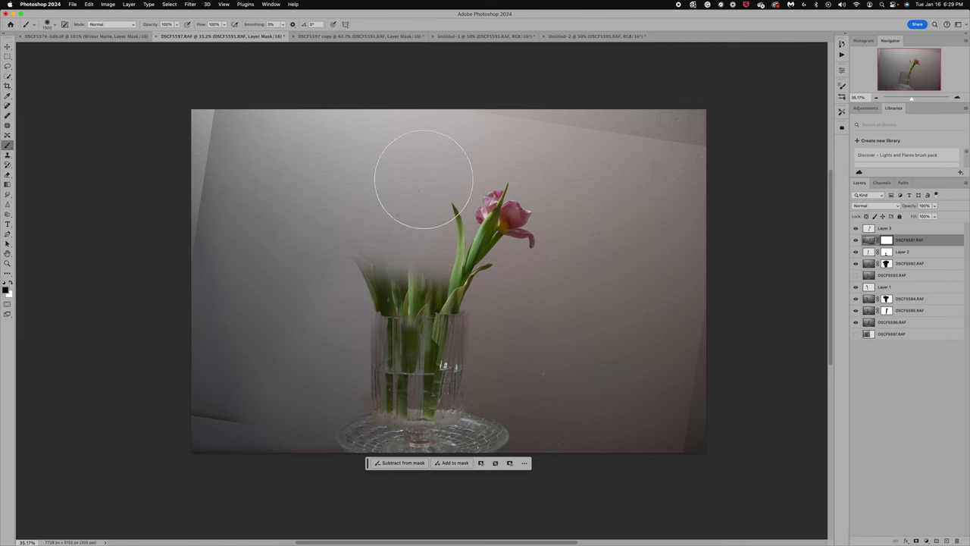
mouse_move(425, 169)
mouse_down()
mouse_move(447, 225)
mouse_move(465, 229)
mouse_move(294, 190)
mouse_move(322, 176)
mouse_move(463, 194)
mouse_move(416, 225)
mouse_up()
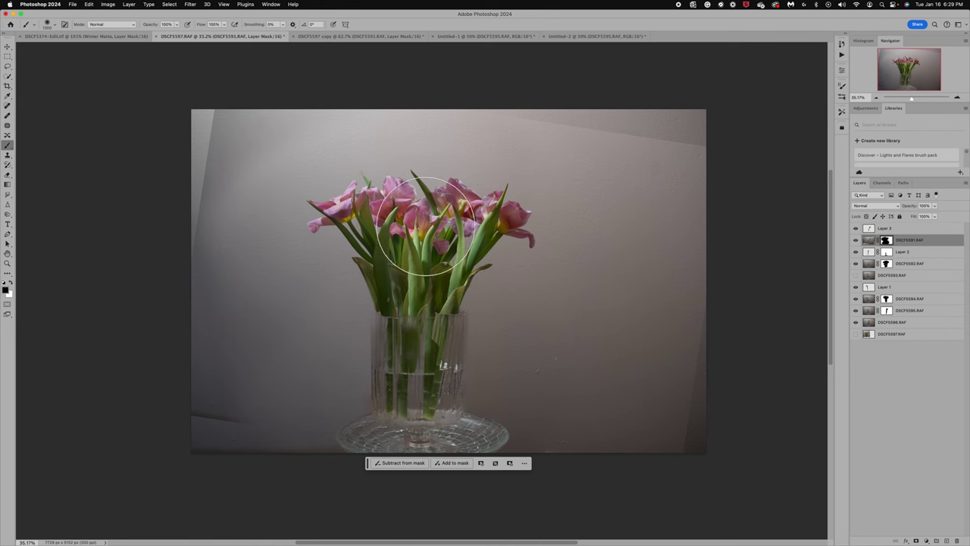
scroll(427, 231, up, 1)
scroll(426, 226, up, 5)
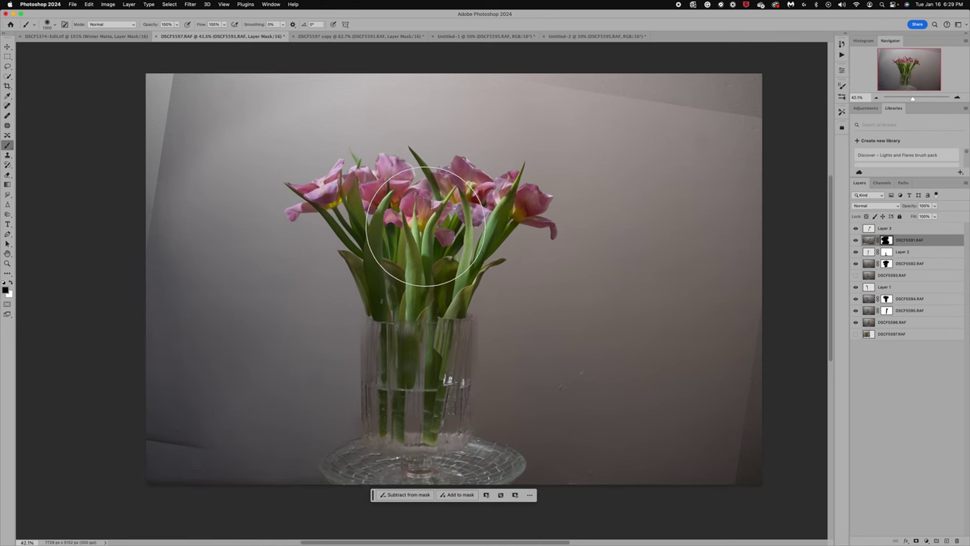
scroll(492, 243, up, 5)
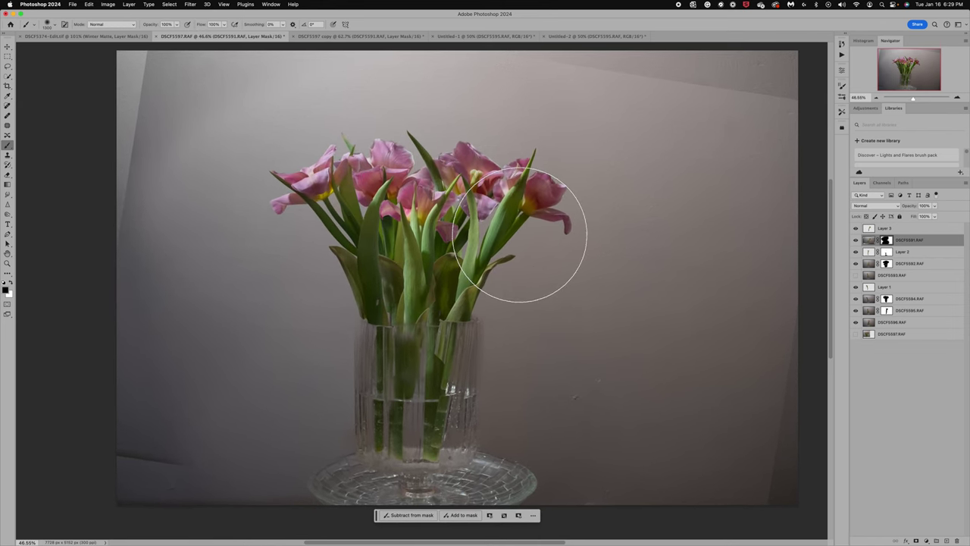
scroll(485, 257, up, 2)
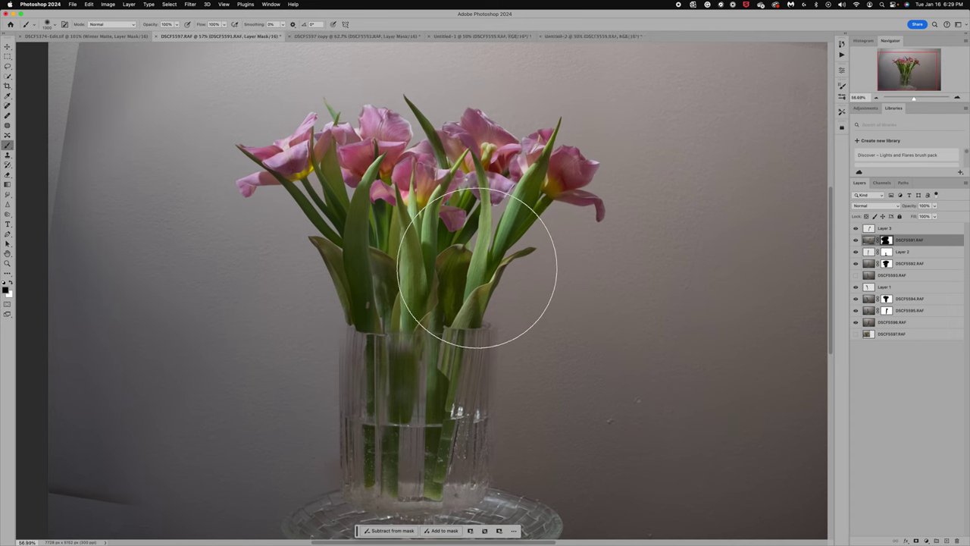
scroll(562, 192, up, 2)
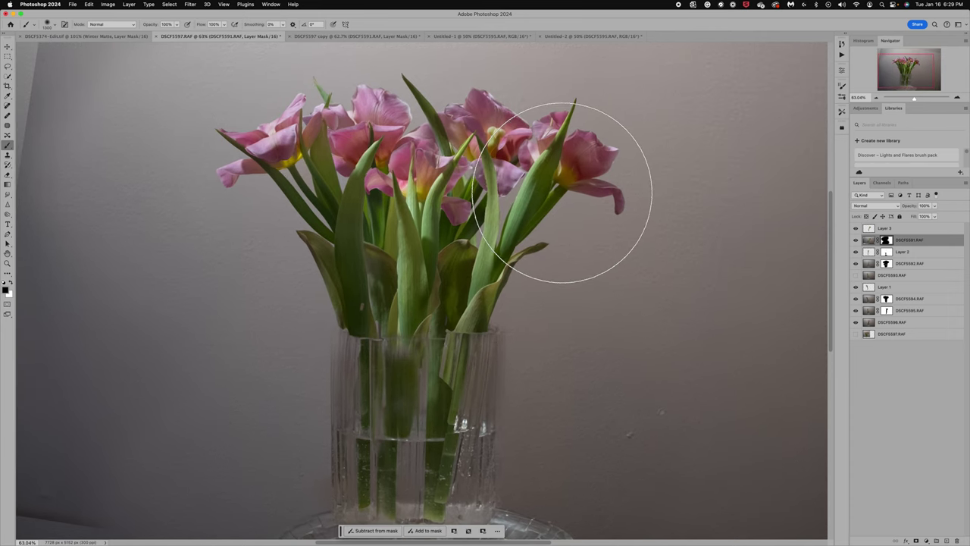
scroll(562, 191, up, 2)
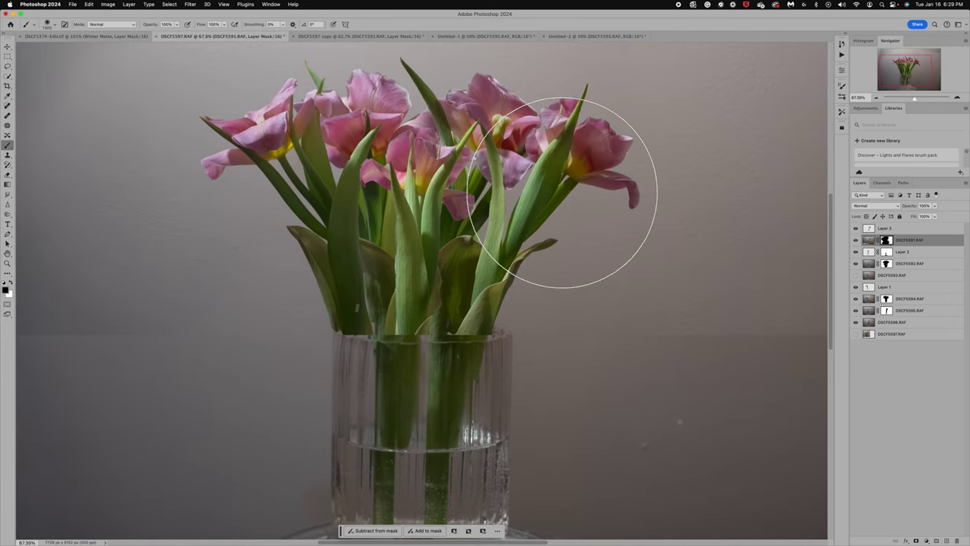
scroll(479, 170, up, 2)
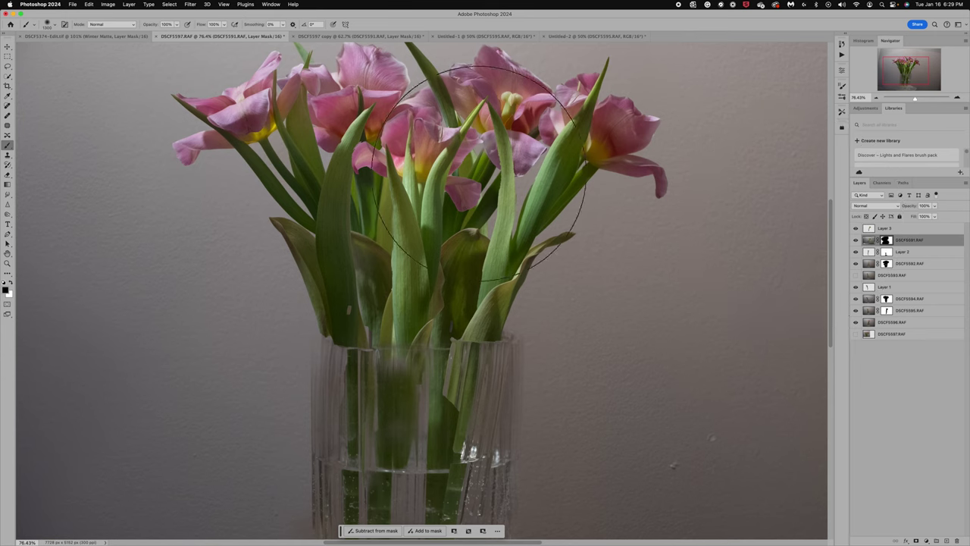
scroll(477, 173, up, 2)
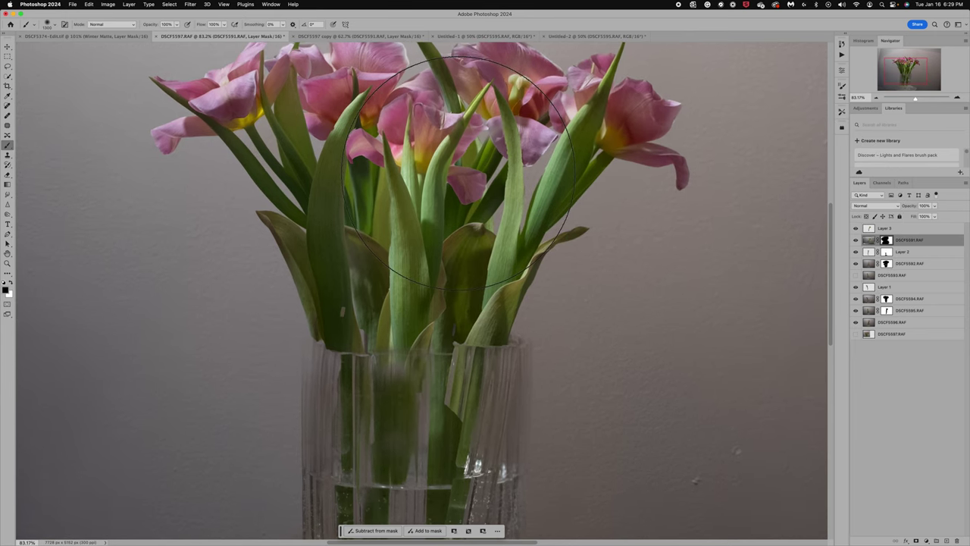
scroll(458, 173, down, 1)
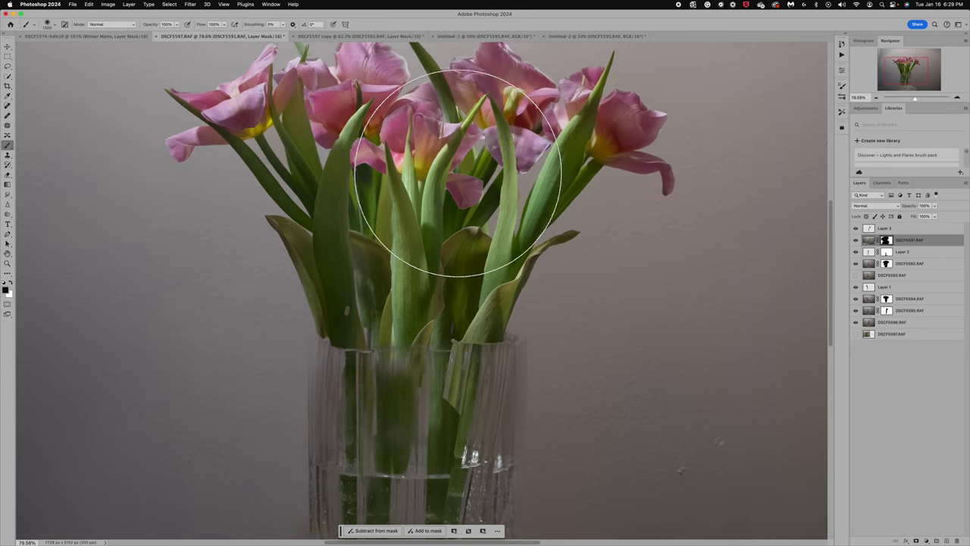
scroll(458, 173, down, 4)
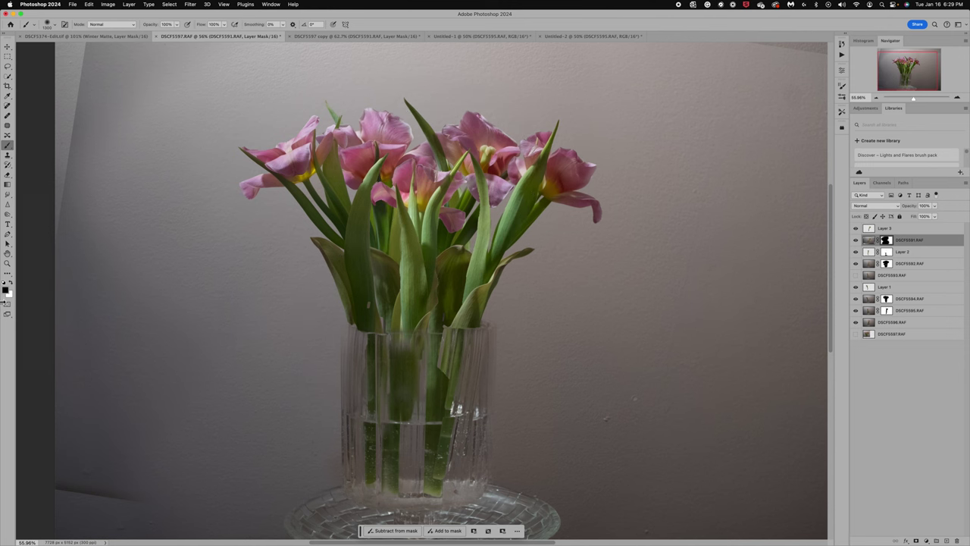
With a small brush, reveal a leaf patch above the vase in white, then paint it hidden again
click(11, 282)
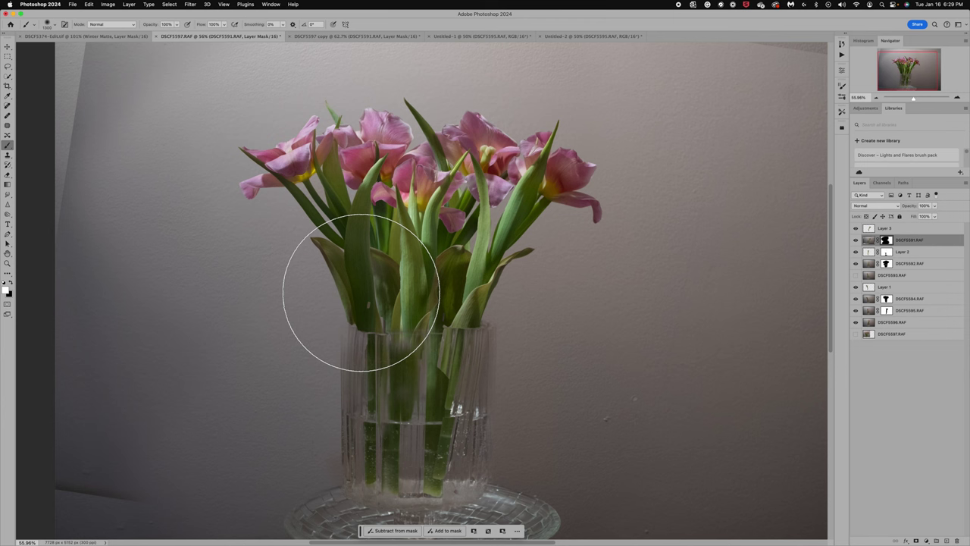
key(bracketleft)
key(bracketleft)
key(bracketleft)
key(bracketleft)
key(bracketleft)
key(bracketleft)
key(bracketleft)
key(bracketleft)
key(bracketleft)
key(bracketleft)
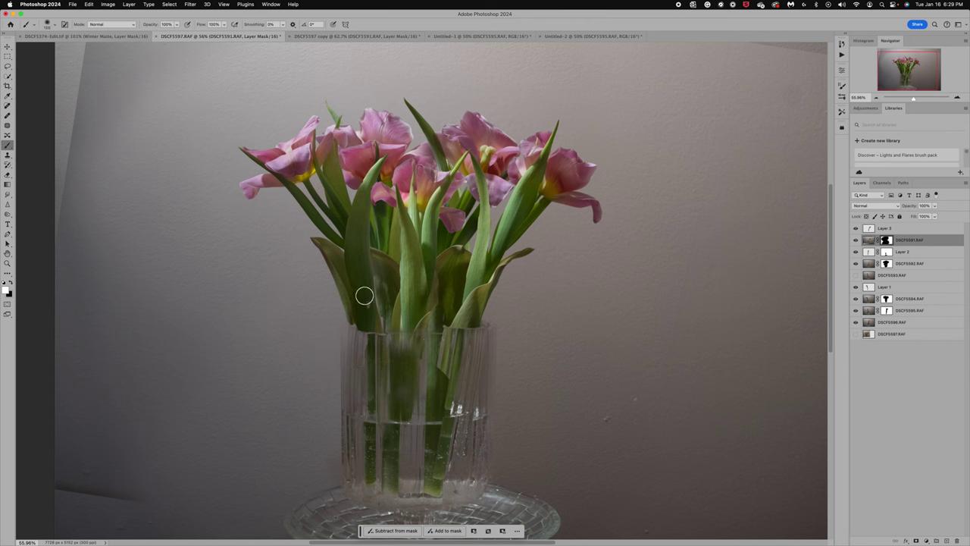
click(369, 307)
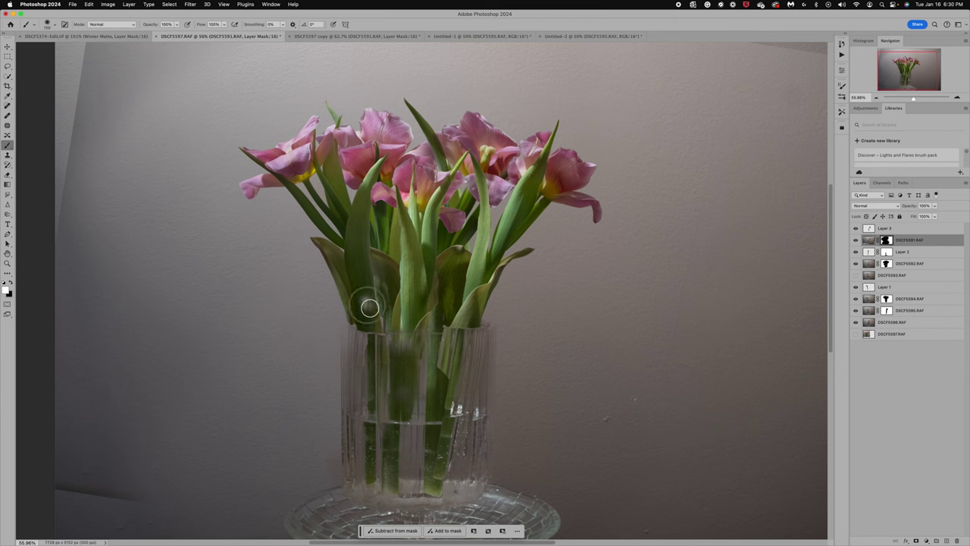
click(13, 283)
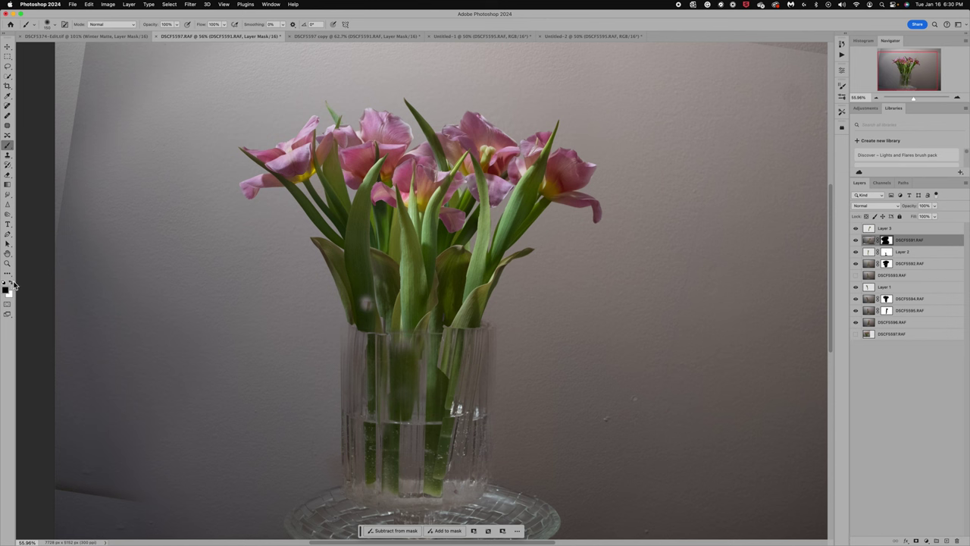
mouse_move(387, 311)
mouse_down()
mouse_move(364, 304)
mouse_move(372, 310)
mouse_up()
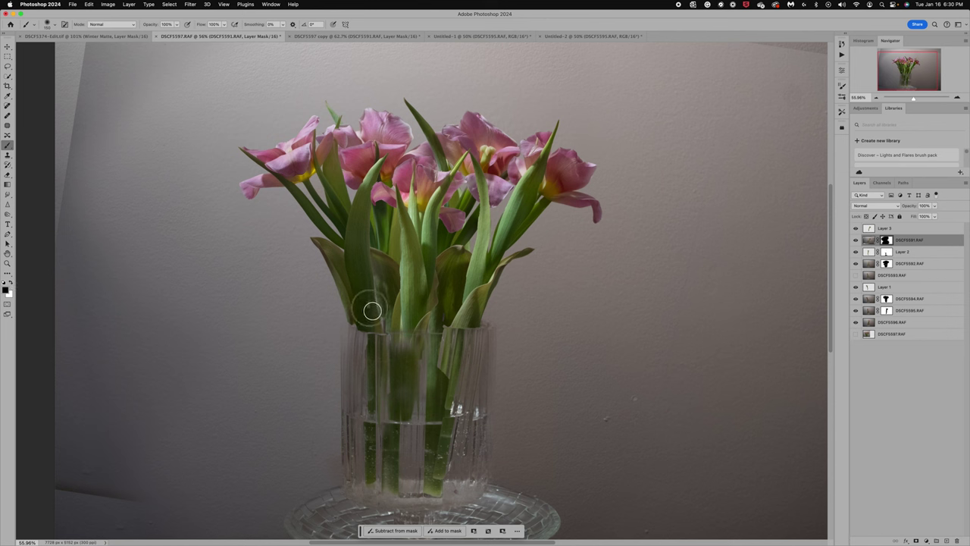
click(10, 107)
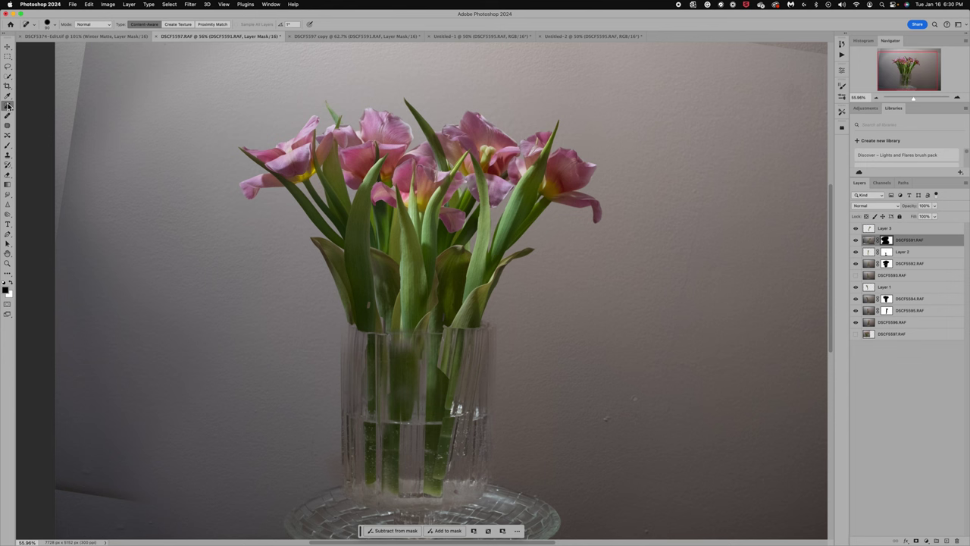
Select Layer 3 and spot-heal blemishes along the left stems
click(869, 240)
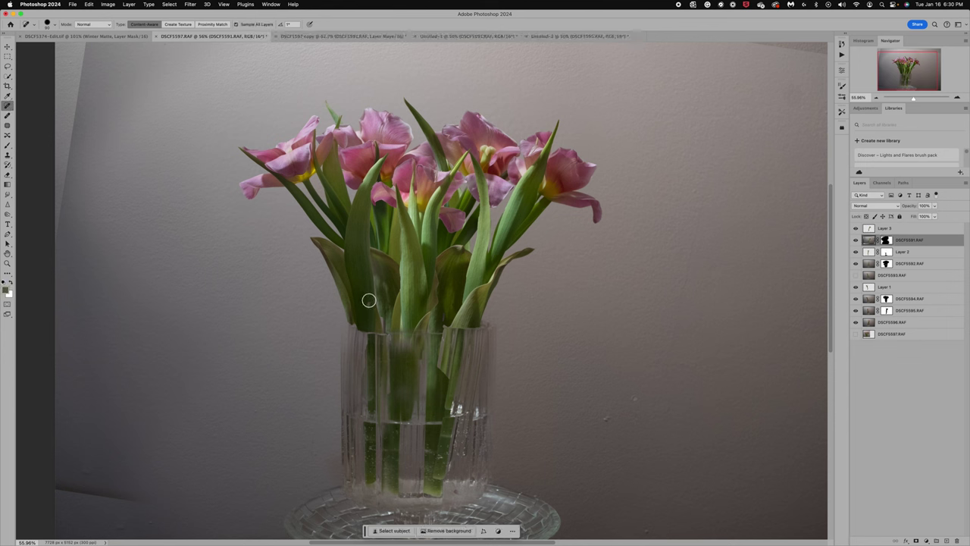
click(868, 229)
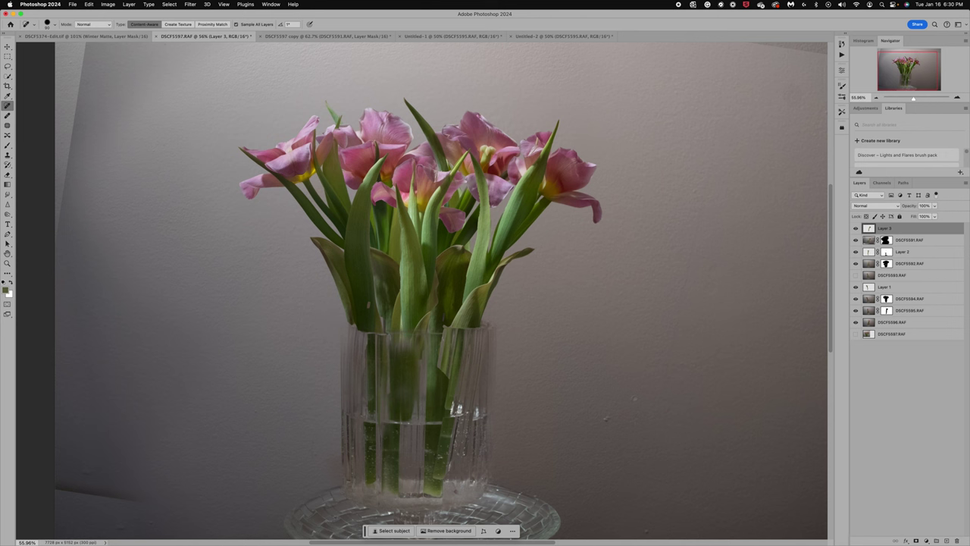
click(367, 301)
drag(368, 294, 370, 312)
Toggle Layer 3 off and on to compare, then select the DSCF5591.RAF mask
click(856, 229)
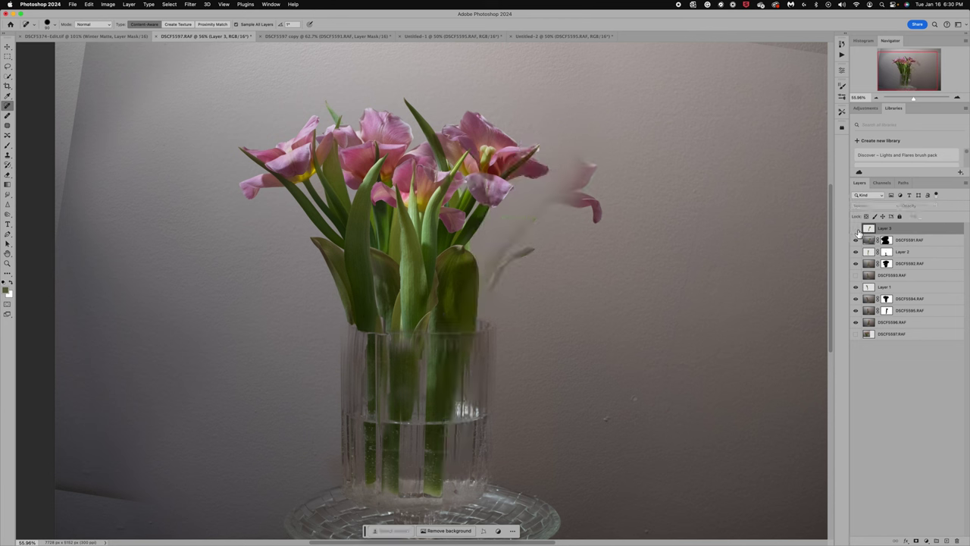
click(856, 229)
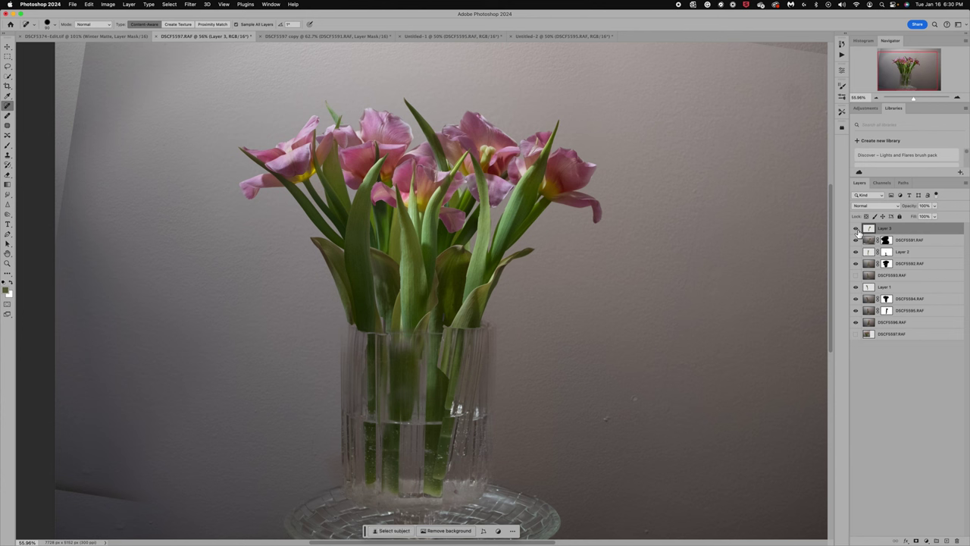
click(856, 229)
click(856, 229)
click(885, 239)
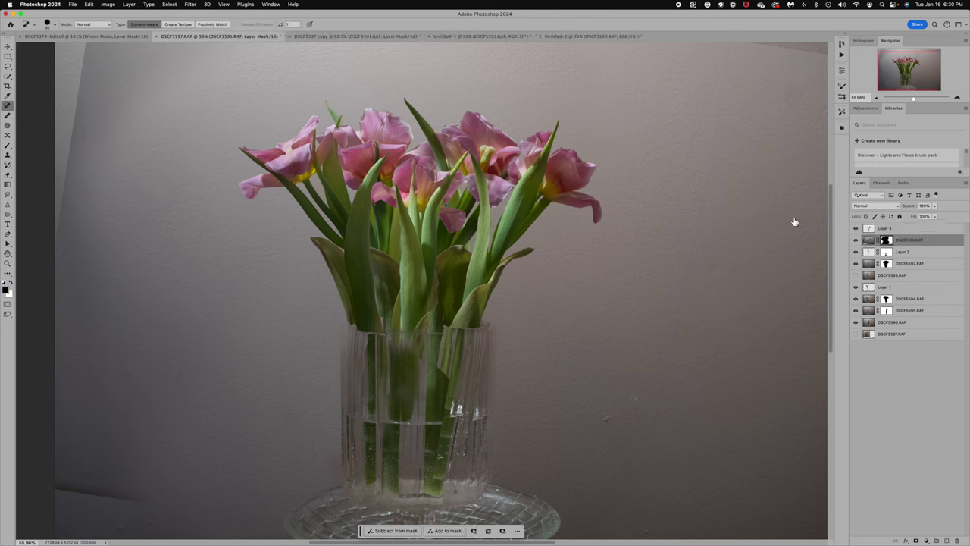
Add a mask to Layer 3 and paint black to hide its retouch inside the vase
click(8, 144)
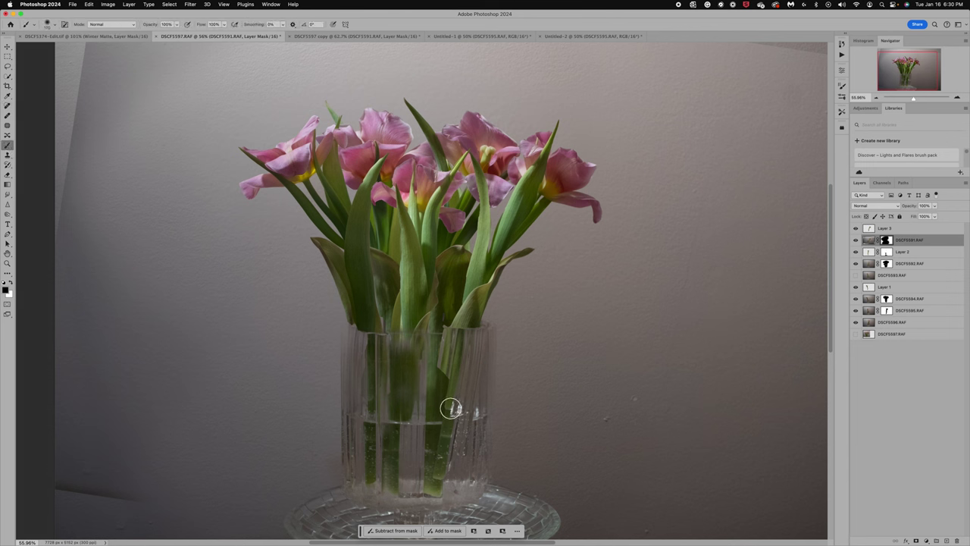
key(bracketright)
key(bracketright)
key(bracketright)
click(867, 231)
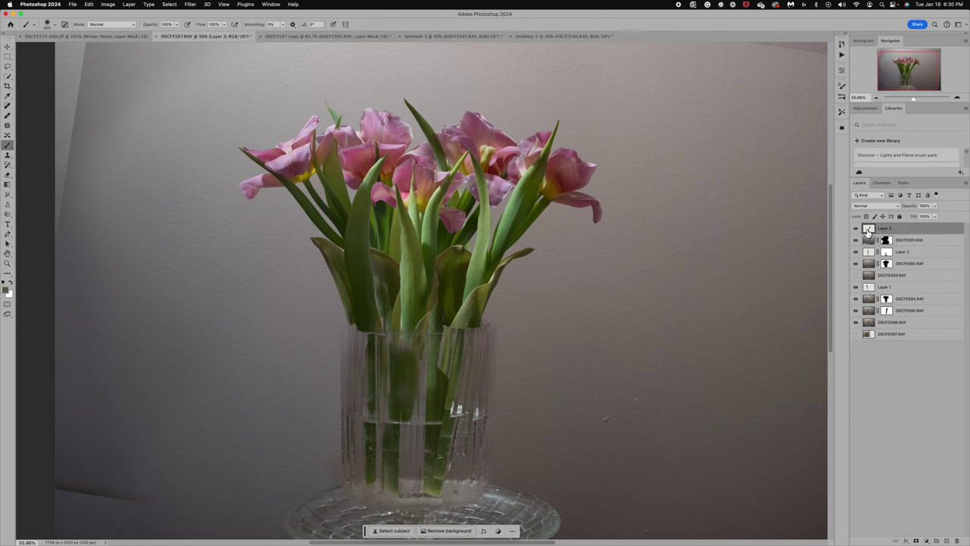
click(915, 542)
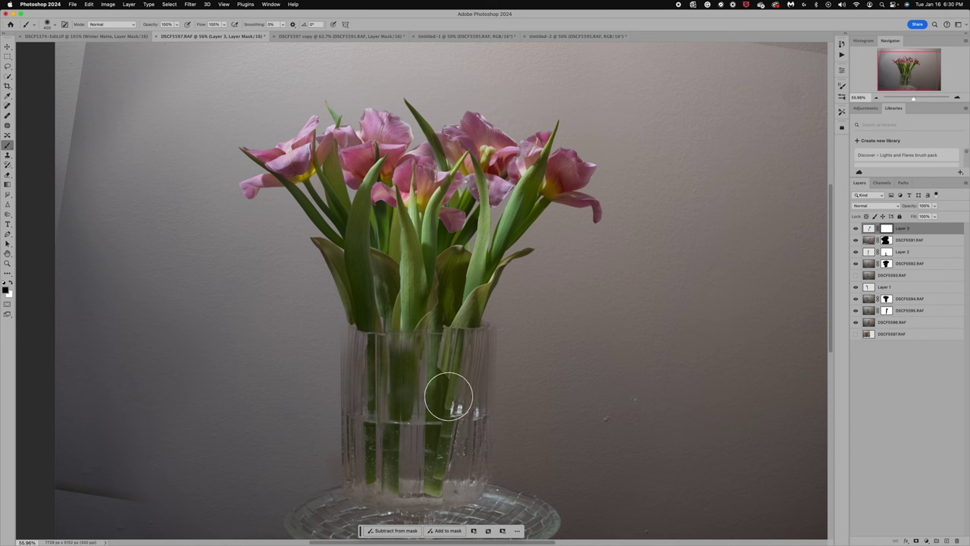
mouse_move(449, 395)
mouse_down()
mouse_move(447, 488)
mouse_move(480, 385)
mouse_move(475, 364)
mouse_move(432, 344)
mouse_move(473, 339)
mouse_move(356, 348)
mouse_move(416, 352)
mouse_move(407, 403)
mouse_move(426, 427)
mouse_move(433, 486)
mouse_move(452, 484)
mouse_move(469, 361)
mouse_move(439, 367)
mouse_up()
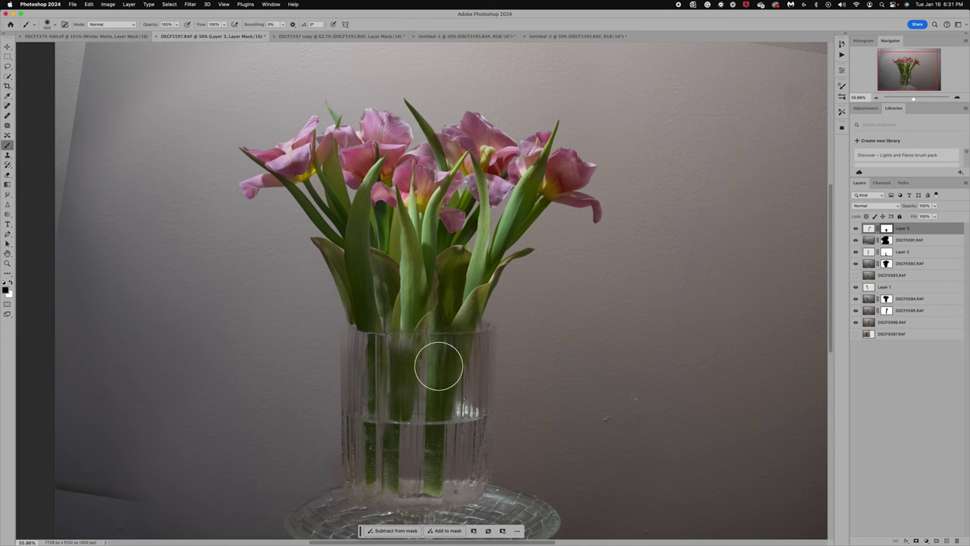
key(bracketleft)
key(bracketleft)
key(bracketleft)
key(bracketleft)
key(bracketleft)
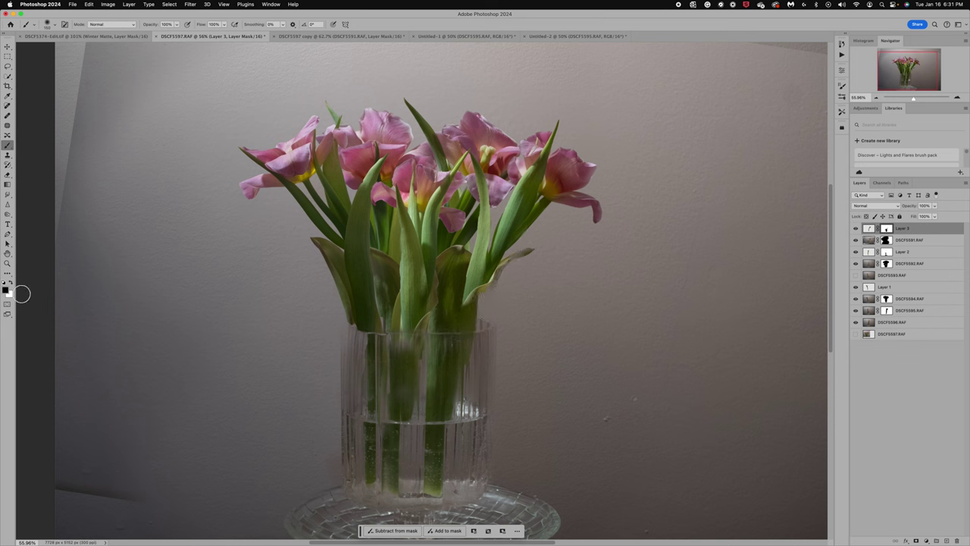
Paint white on Layer 3's mask to restore the curling leaf edge, then view Untitled-1
click(13, 284)
mouse_move(497, 285)
mouse_down()
mouse_move(523, 256)
mouse_move(491, 278)
mouse_move(480, 318)
mouse_up()
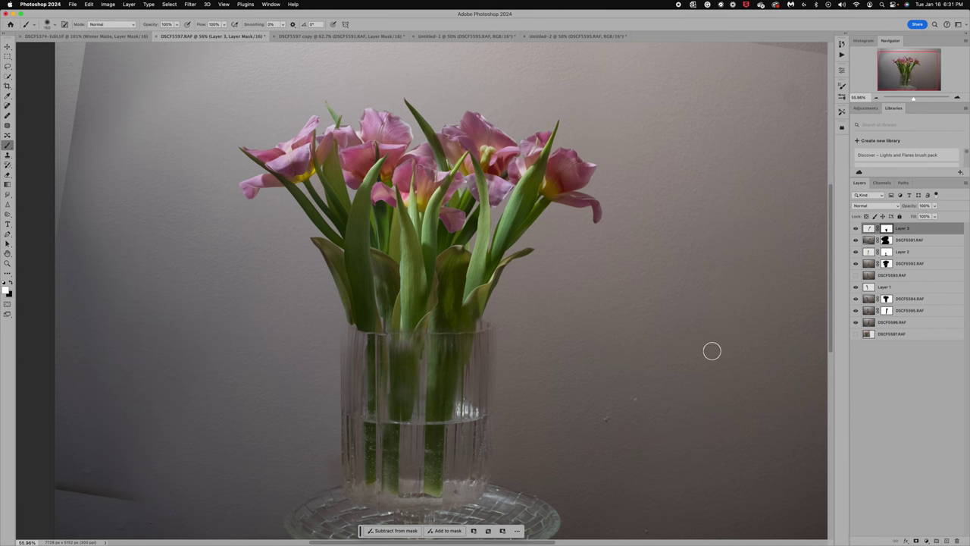
scroll(711, 351, down, 1)
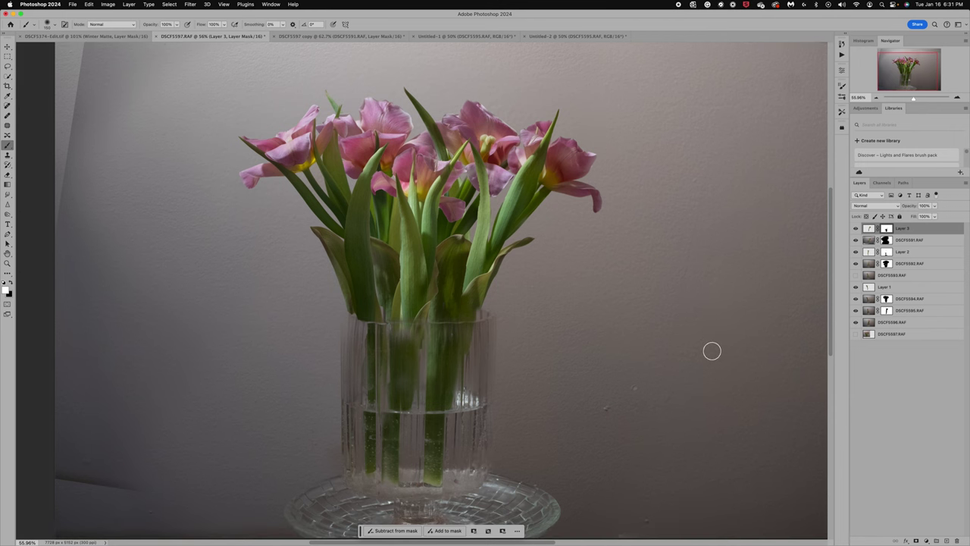
scroll(712, 350, left, 1)
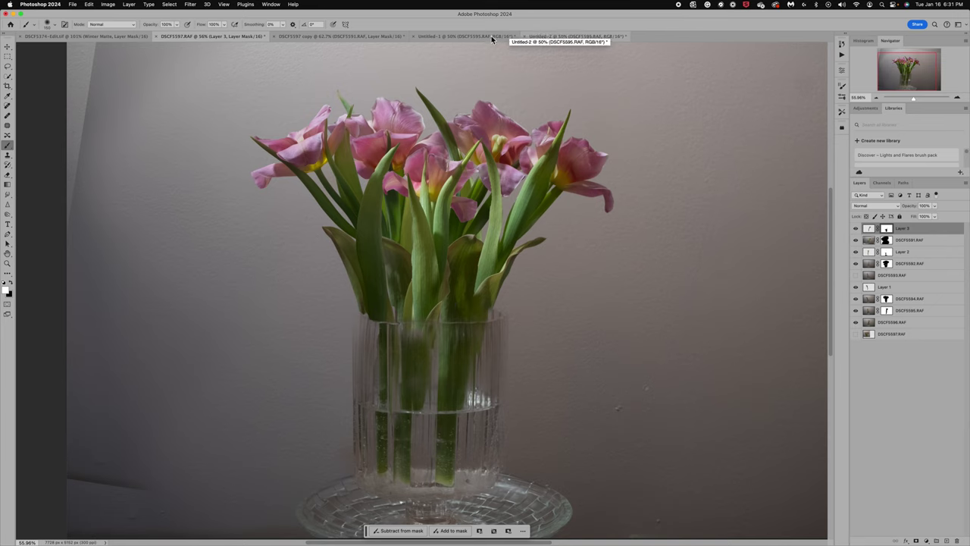
click(453, 35)
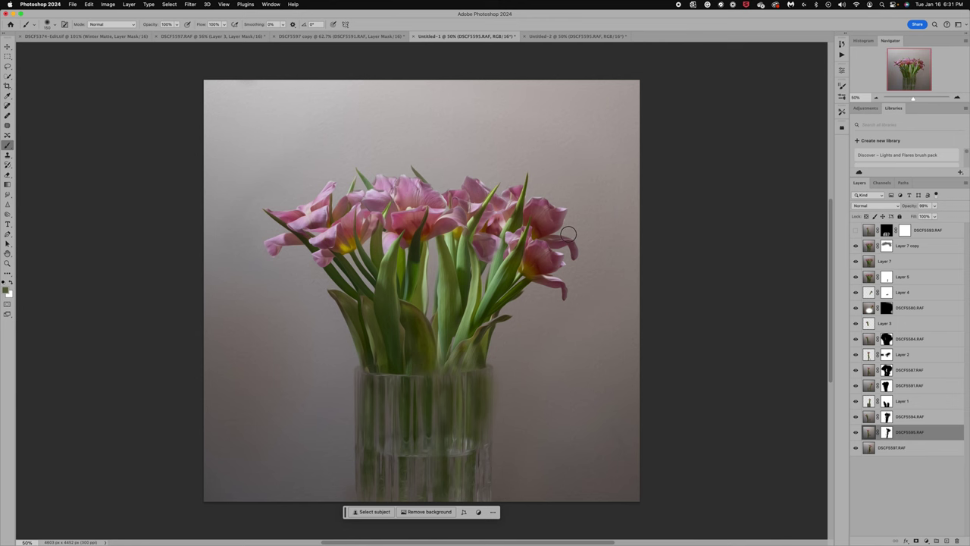
Back on the DSCF5597.RAF composite, stamp all visible layers into a new top Layer 4
click(222, 38)
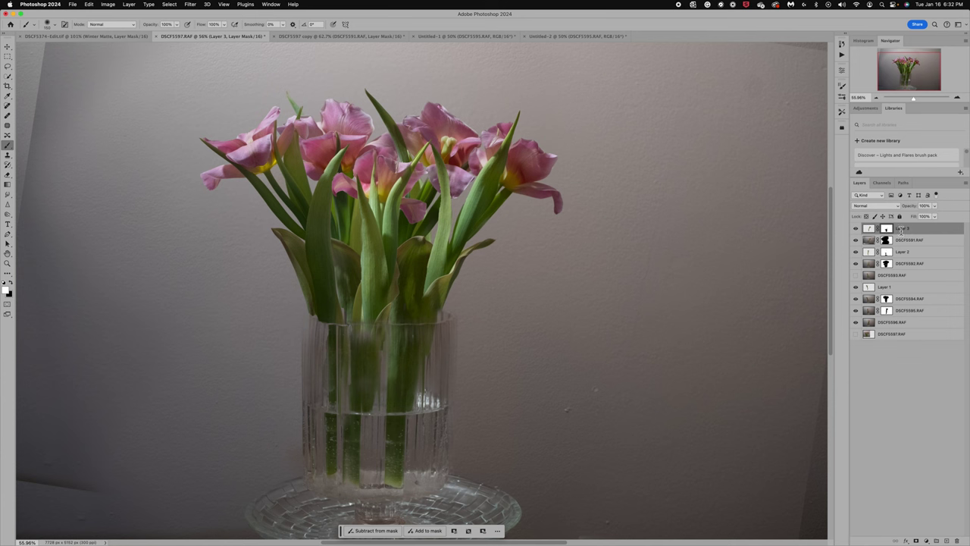
key(super+alt+shift+e)
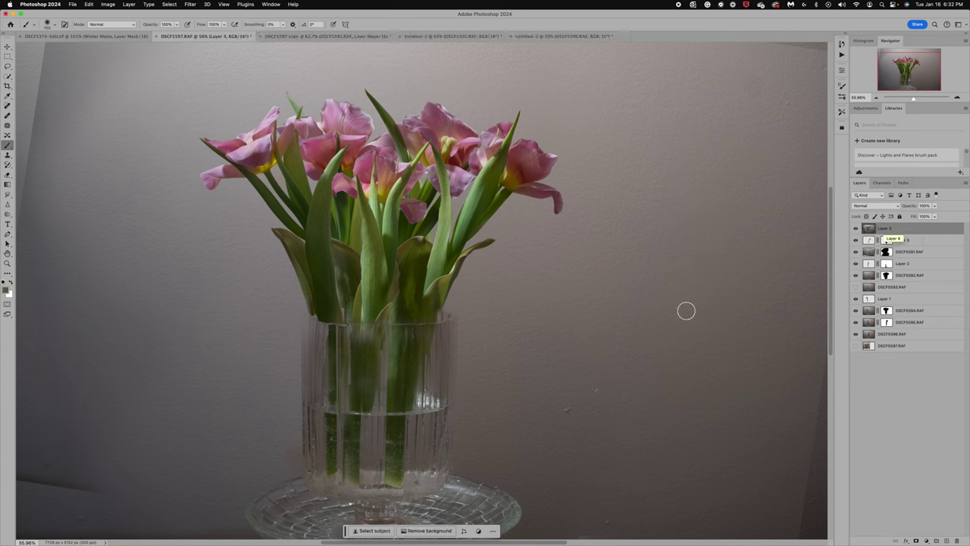
click(7, 86)
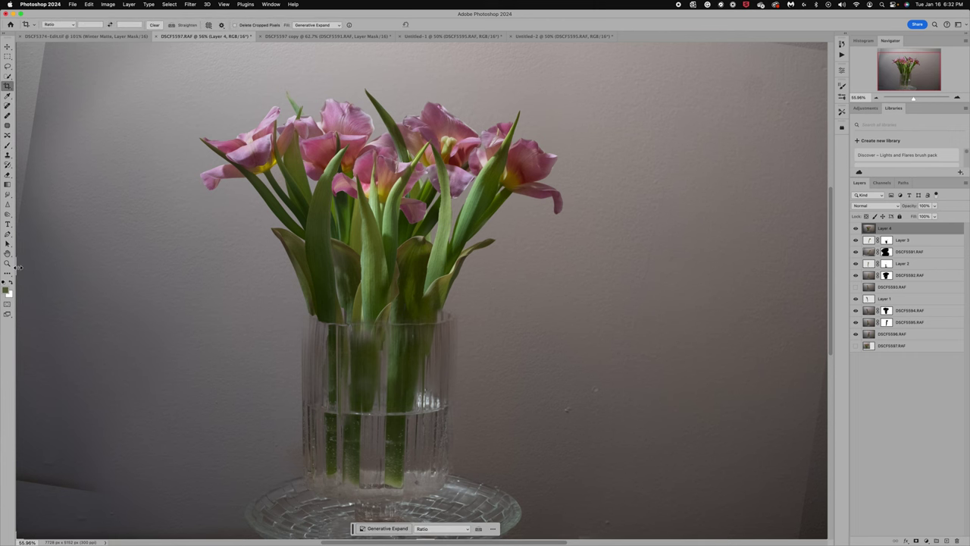
Crop to a square around the vase, pulling in the left and right edges and raising the bottom above the plate
click(103, 269)
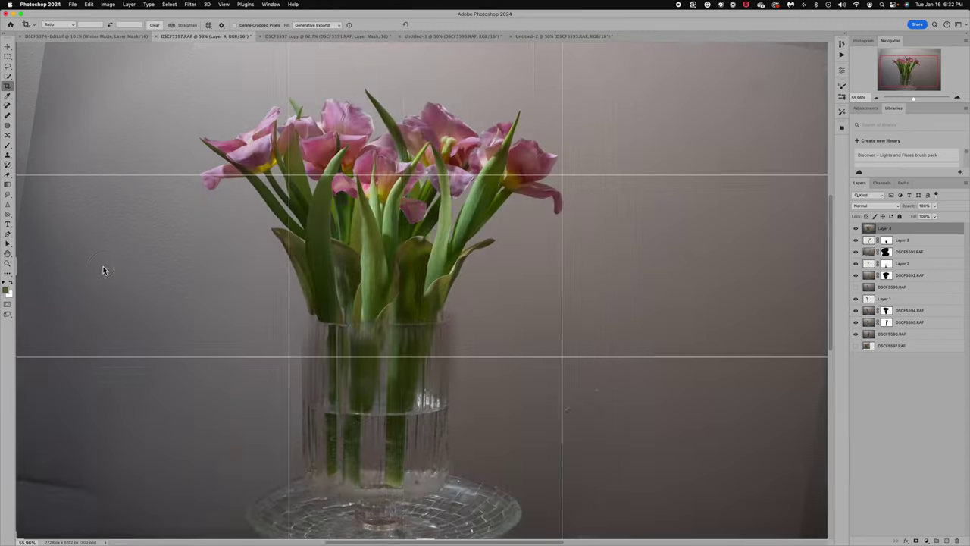
mouse_move(103, 266)
mouse_down()
mouse_move(72, 266)
mouse_move(86, 264)
mouse_up()
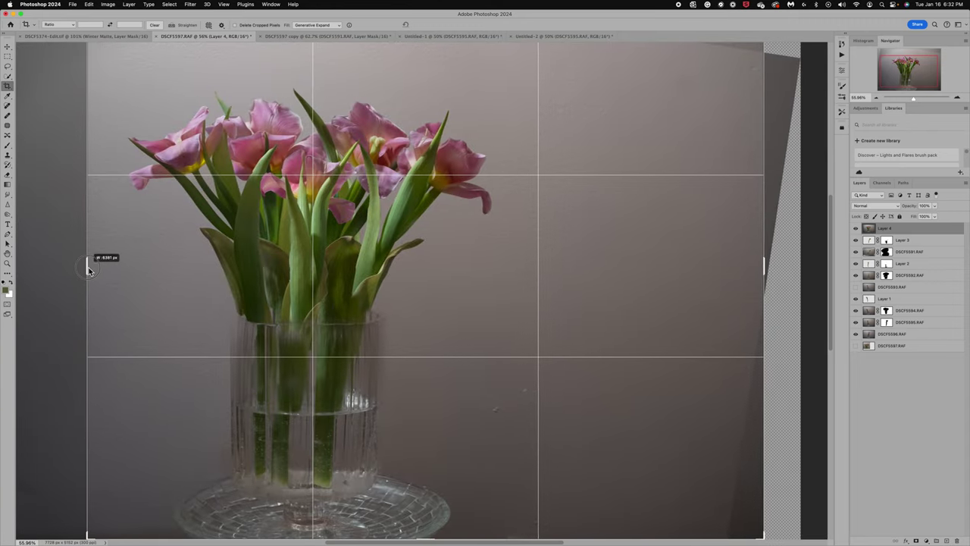
drag(765, 264, 661, 259)
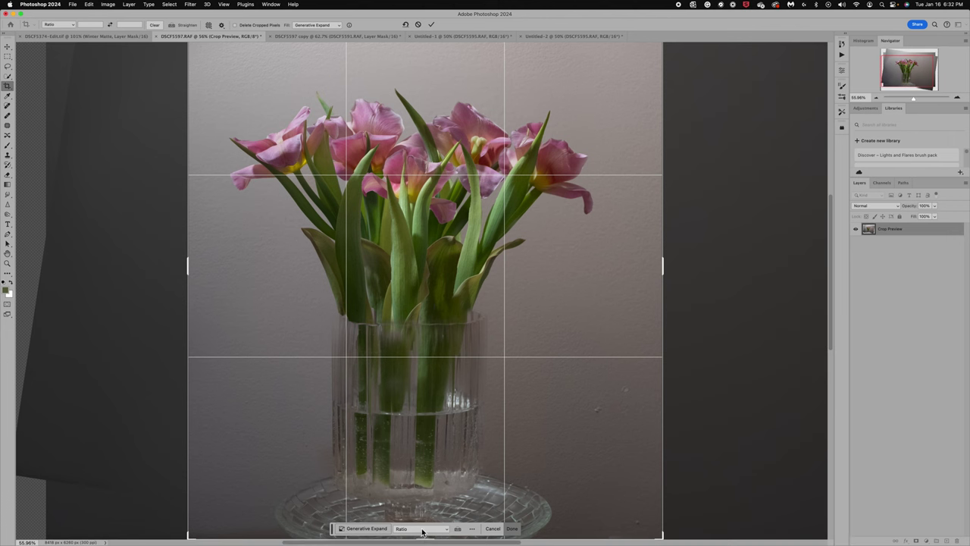
drag(425, 539, 426, 507)
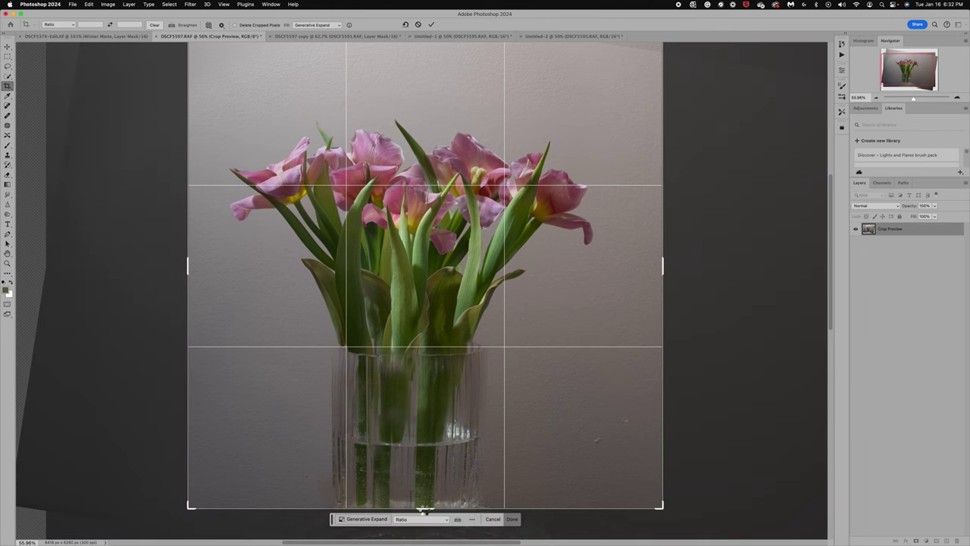
key(Return)
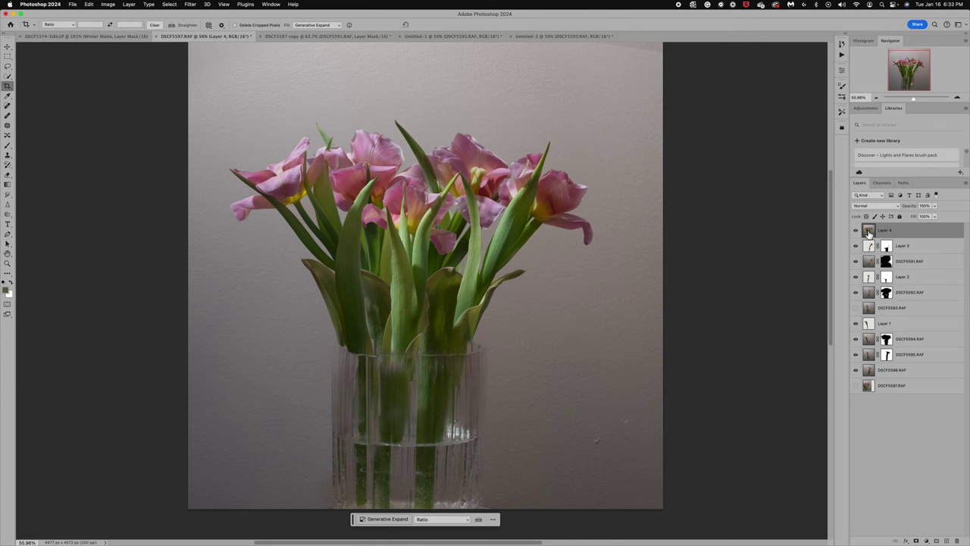
On a duplicate of Layer 4, remove the two small wall spots right of the vase
key(super+j)
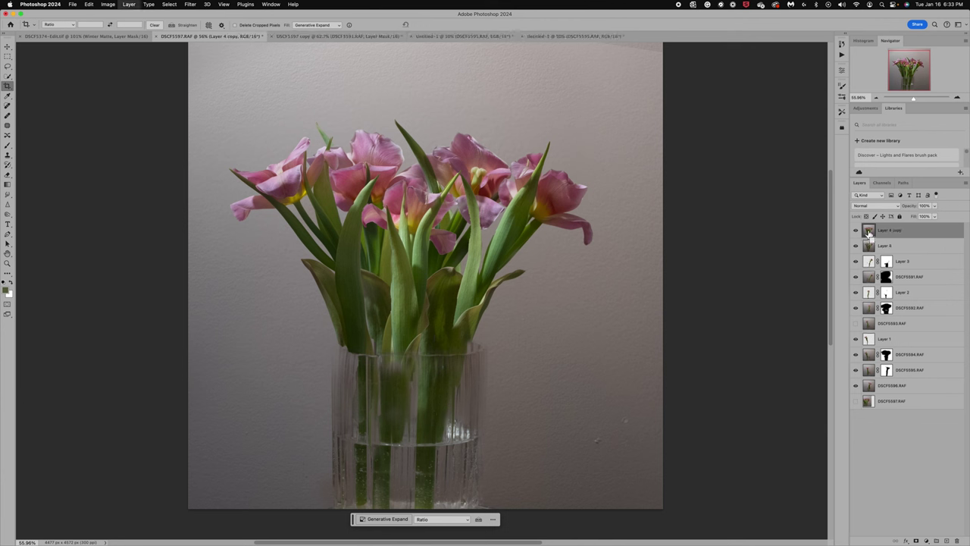
click(7, 273)
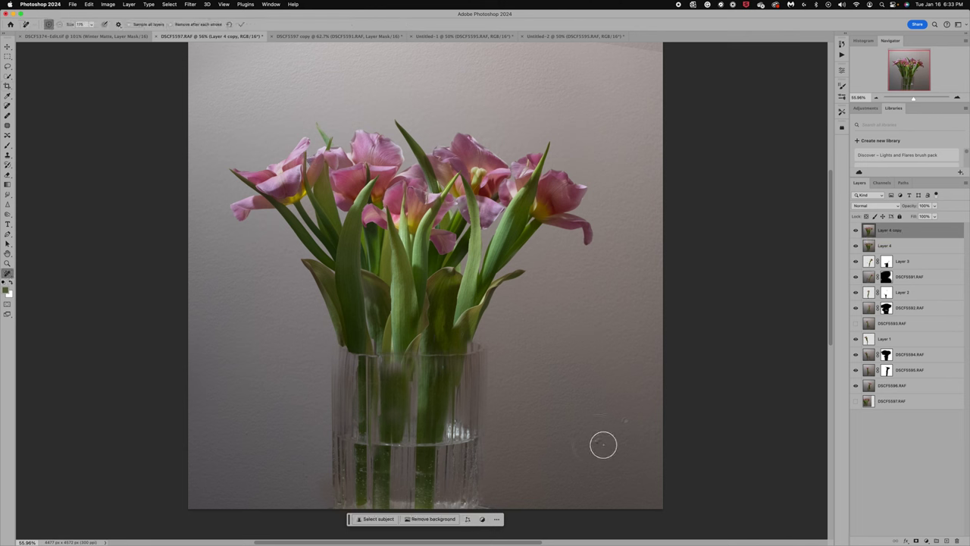
click(598, 439)
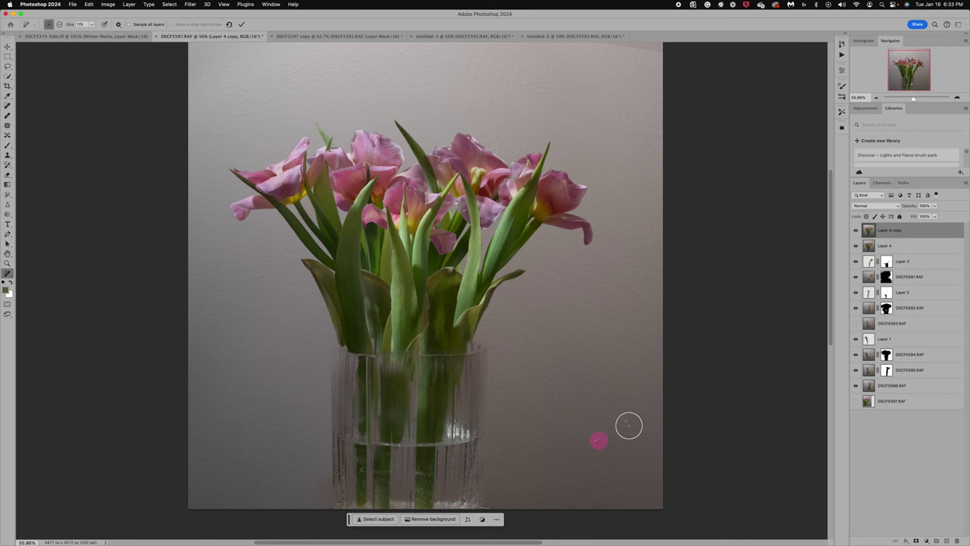
click(625, 421)
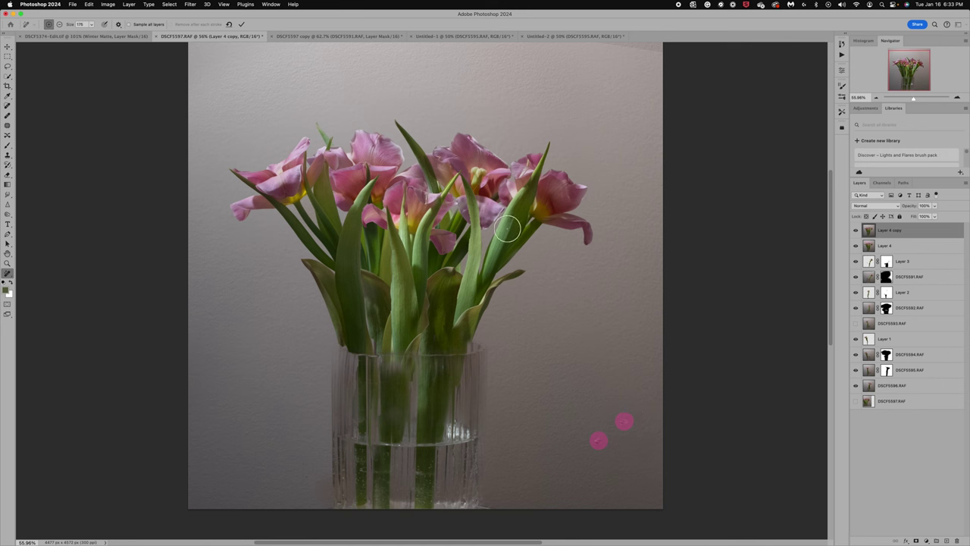
click(241, 26)
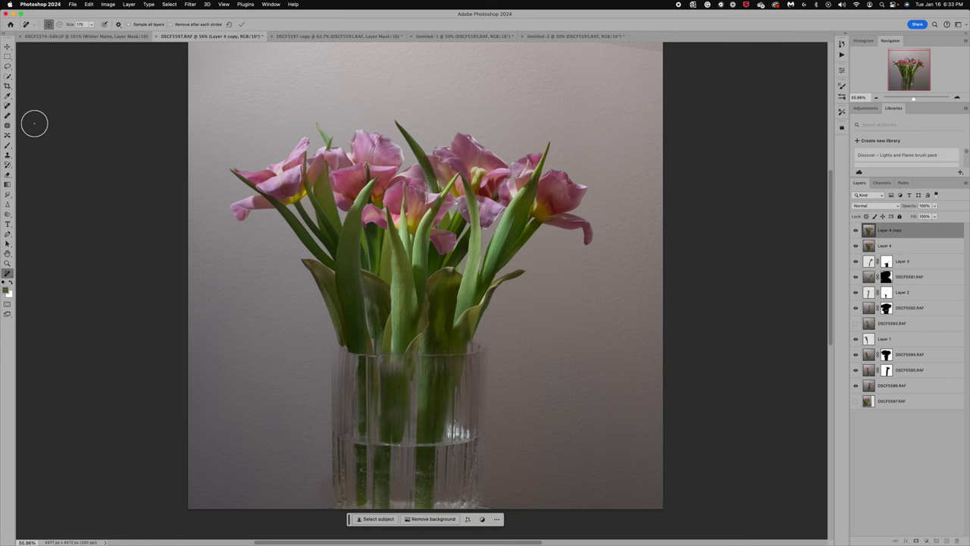
Rotate the crop about -0.9° to straighten the photo and commit it
click(8, 85)
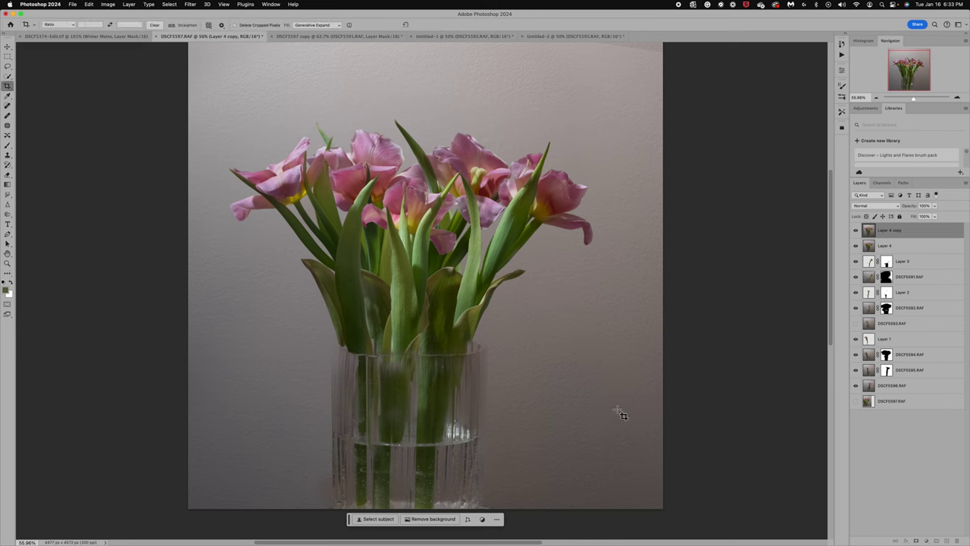
drag(670, 514, 677, 511)
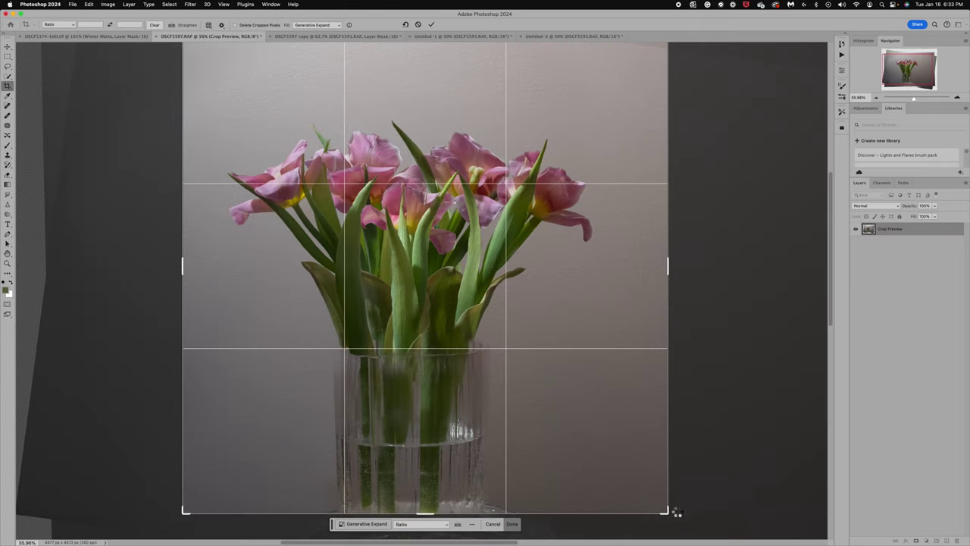
key(Return)
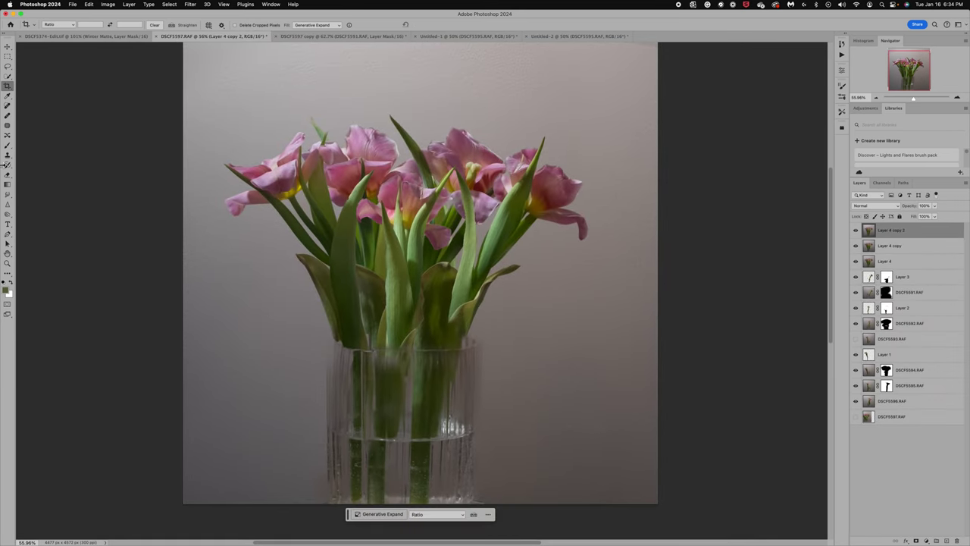
click(7, 104)
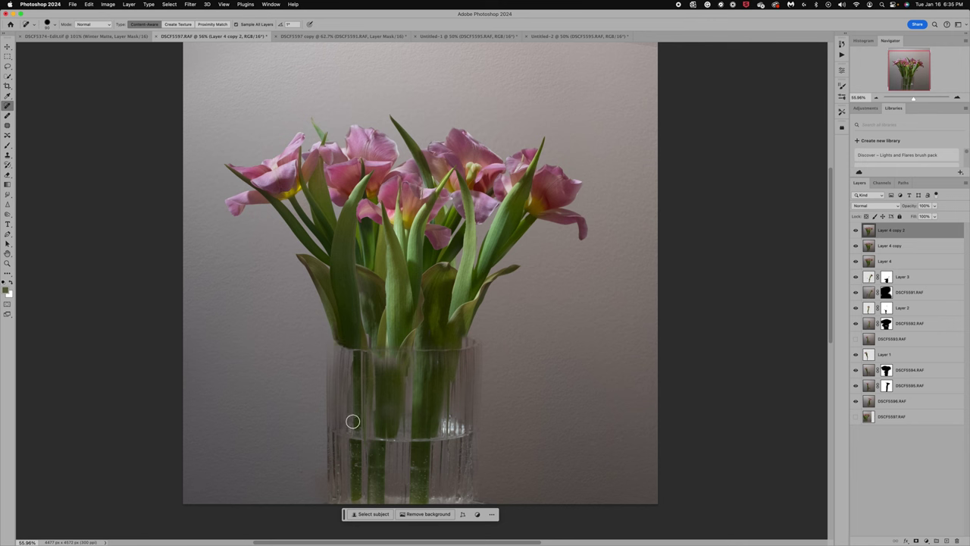
Spot-heal the dark streak across the vase and another mark on it
key(s)
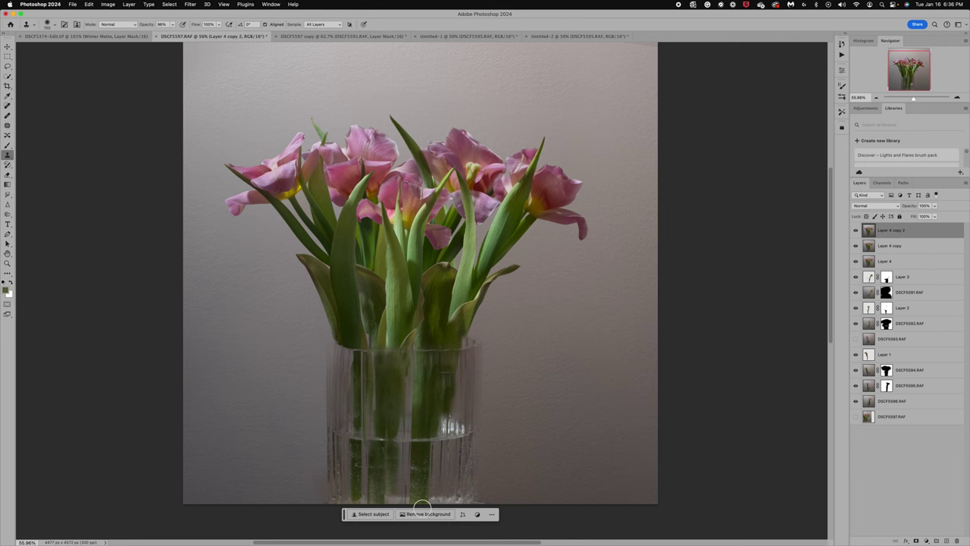
scroll(437, 455, down, 3)
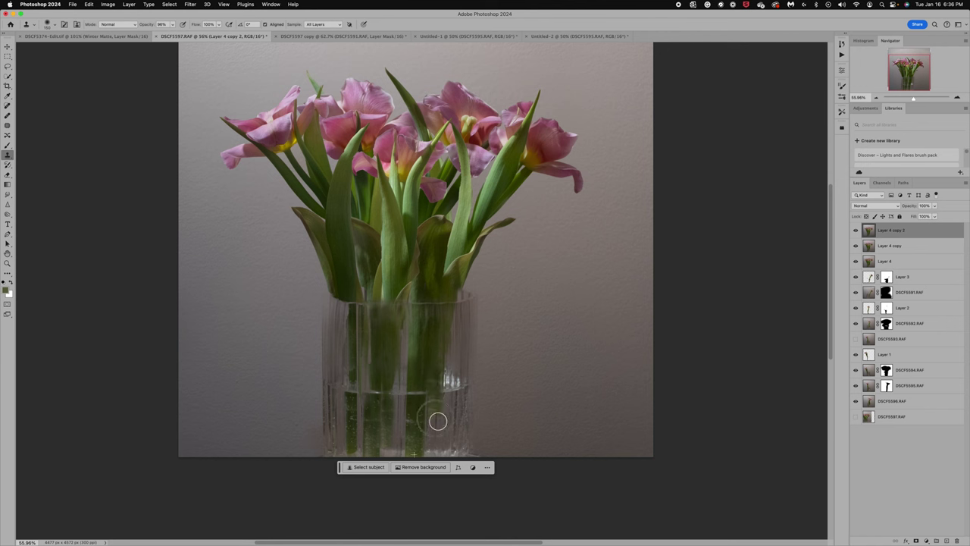
scroll(491, 283, down, 2)
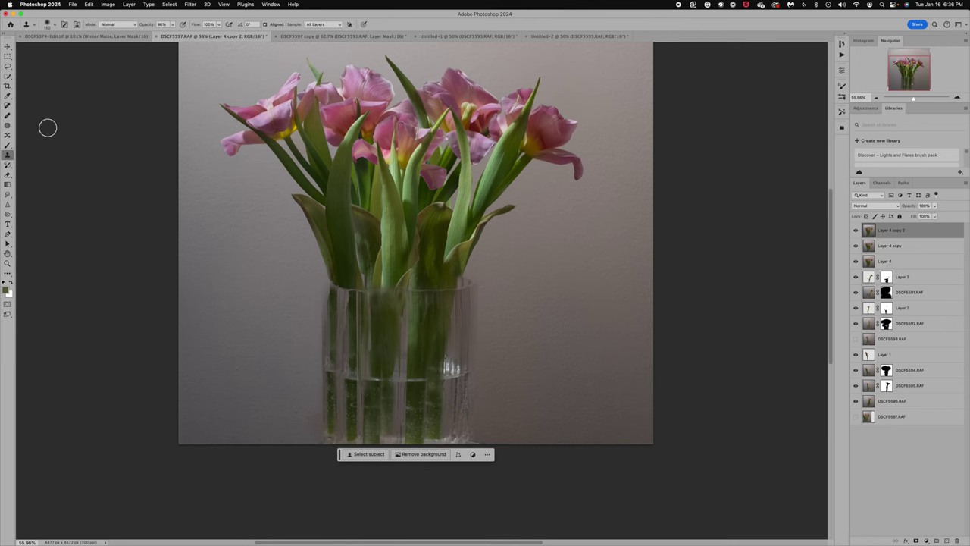
key(j)
mouse_move(385, 378)
mouse_down()
mouse_move(449, 378)
mouse_move(400, 378)
mouse_move(452, 367)
mouse_move(488, 384)
mouse_move(448, 363)
mouse_move(455, 385)
mouse_up()
key(super+minus)
drag(374, 354, 375, 356)
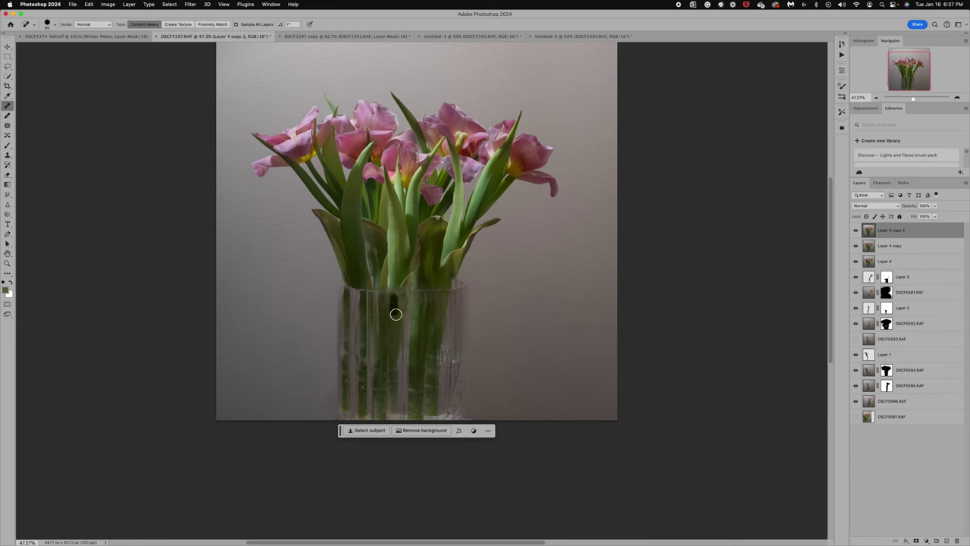
Zoom out and clone-stamp over the vase's left edge
key(super+minus)
key(s)
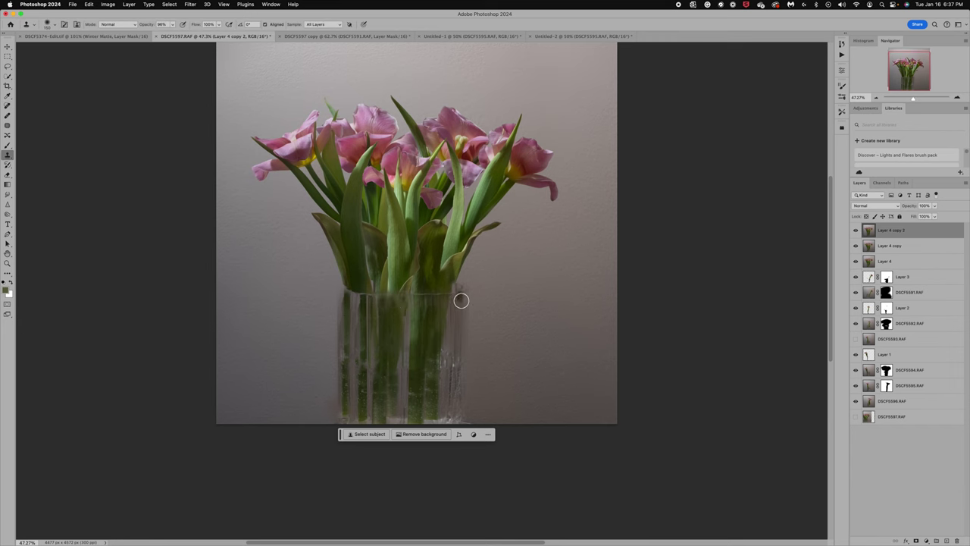
key(super+minus)
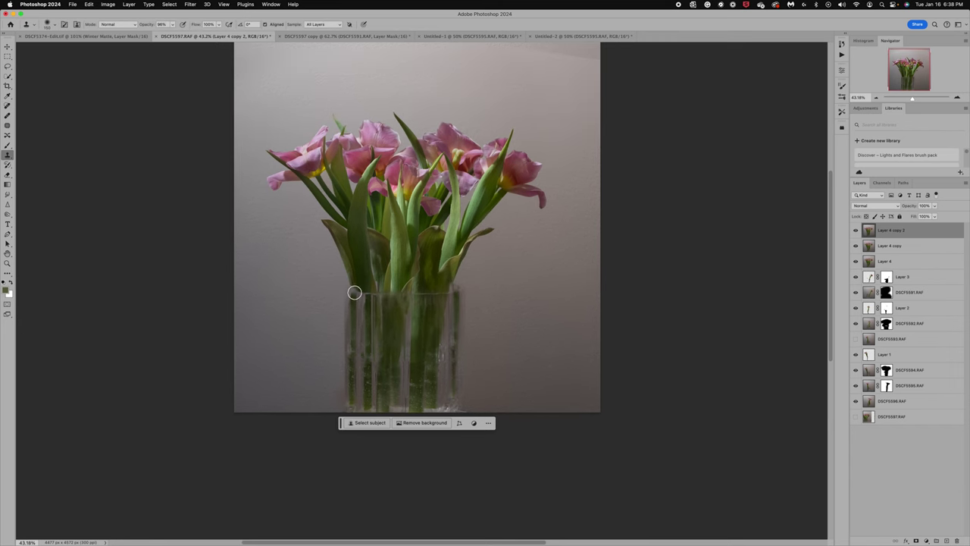
key(super+z)
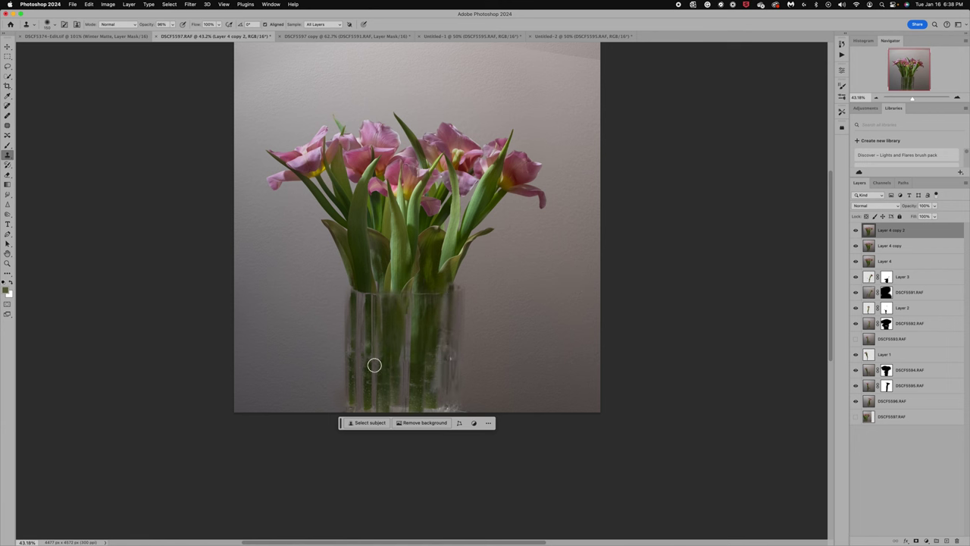
mouse_move(368, 311)
mouse_down()
mouse_move(420, 326)
mouse_move(364, 310)
mouse_up()
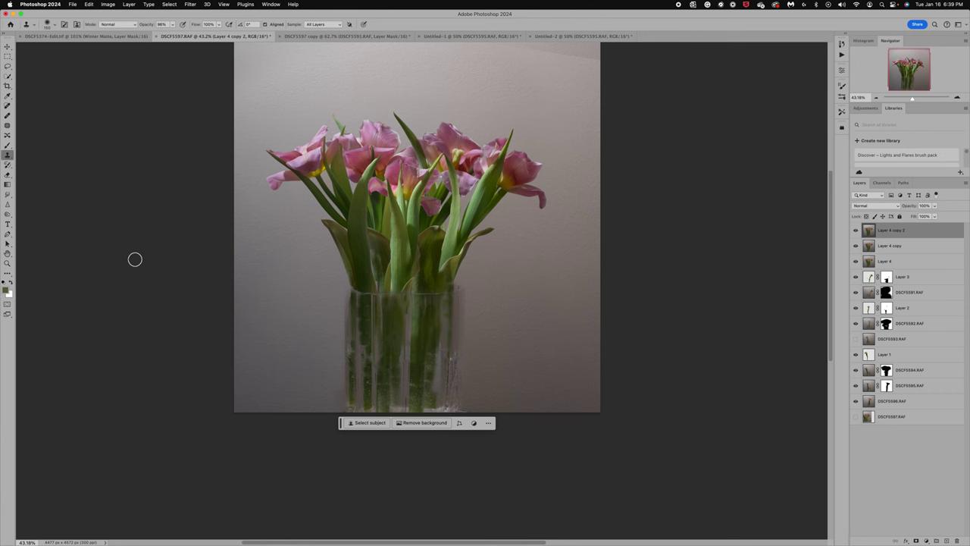
Add a Gaussian-blurred duplicate layer at 57% opacity with a layer mask
key(super+j)
click(190, 4)
mouse_move(250, 108)
click(325, 141)
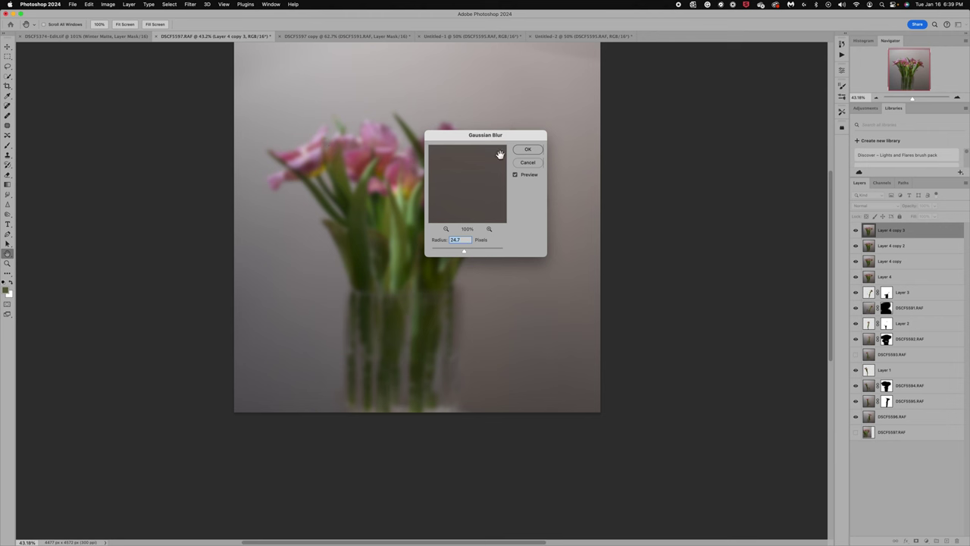
key(Return)
click(935, 206)
drag(939, 216, 921, 217)
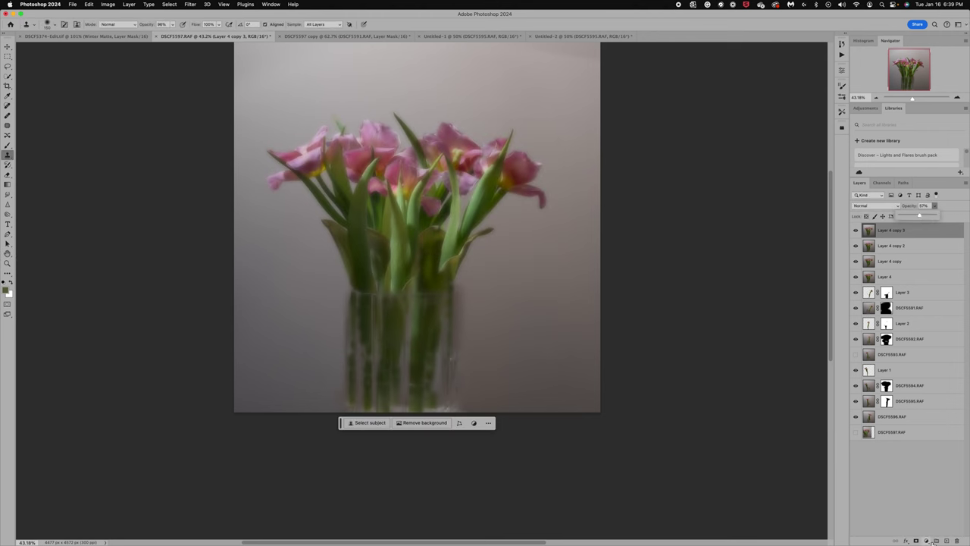
click(926, 540)
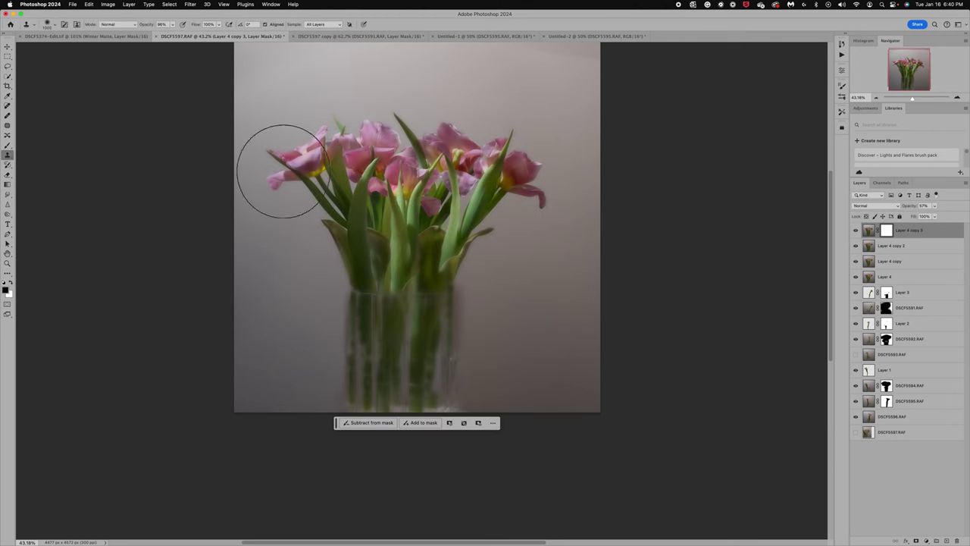
right_click(283, 169)
key(Escape)
Stamp visible layers into Layer 5, apply Oil Paint at 51% opacity, and heal the top-right edge
key(super+alt+shift+e)
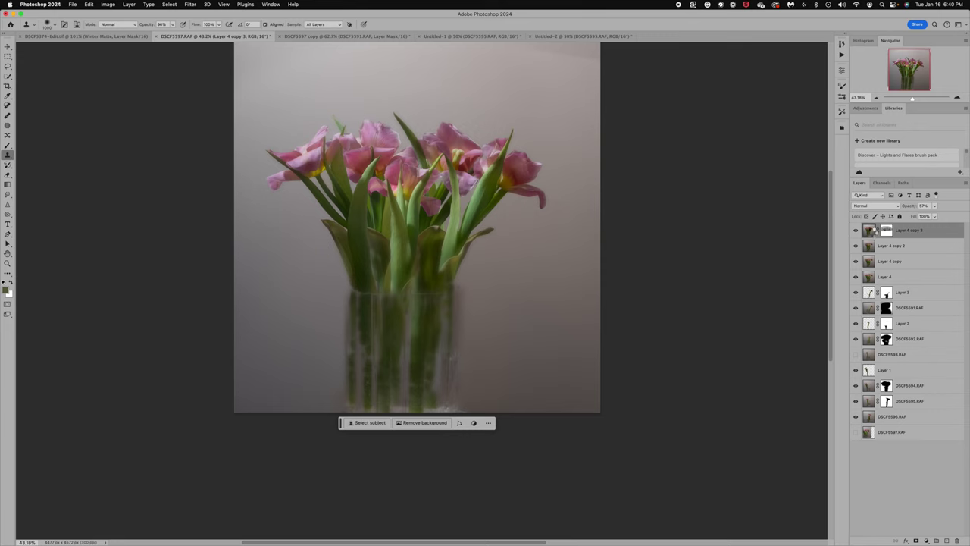
scroll(630, 225, up, 3)
click(190, 3)
mouse_move(199, 111)
click(316, 136)
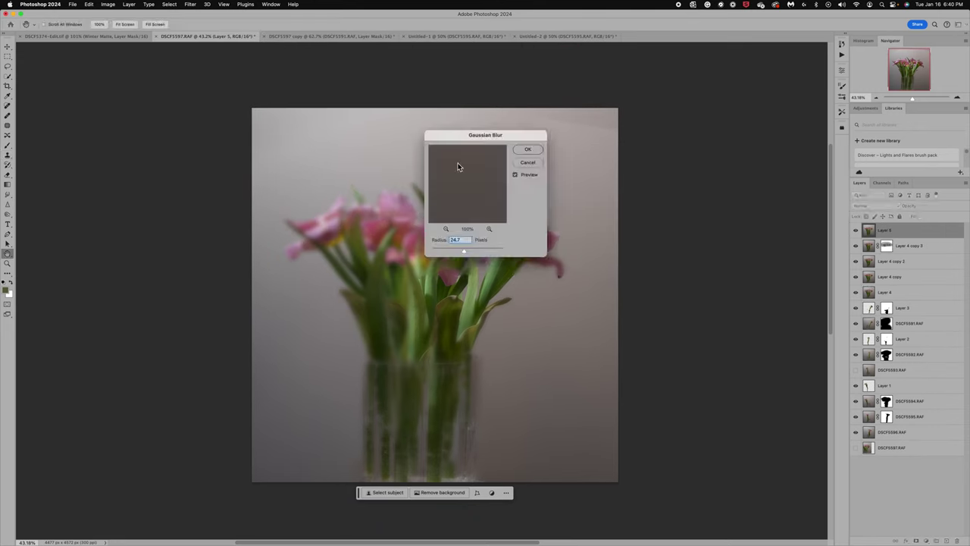
key(Escape)
click(190, 4)
key(Escape)
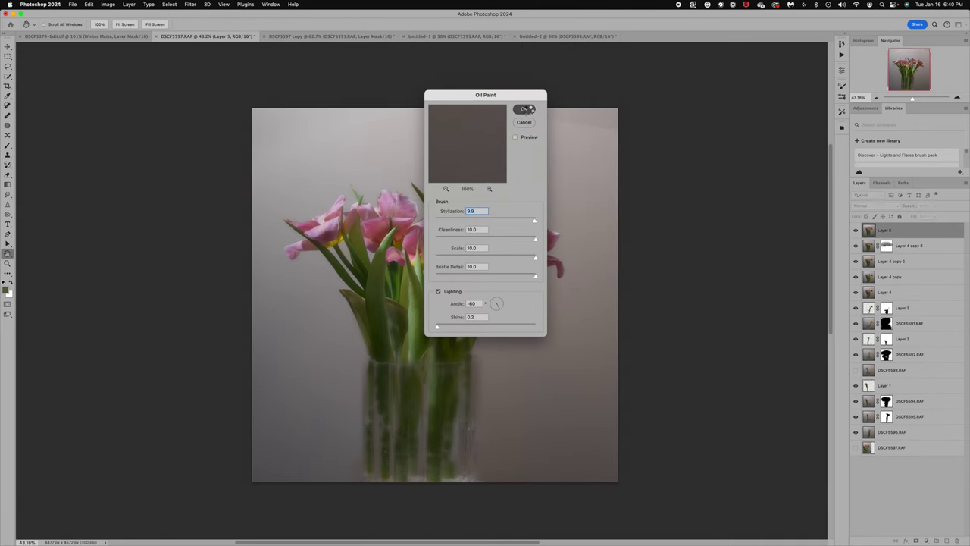
click(523, 110)
drag(934, 206, 923, 217)
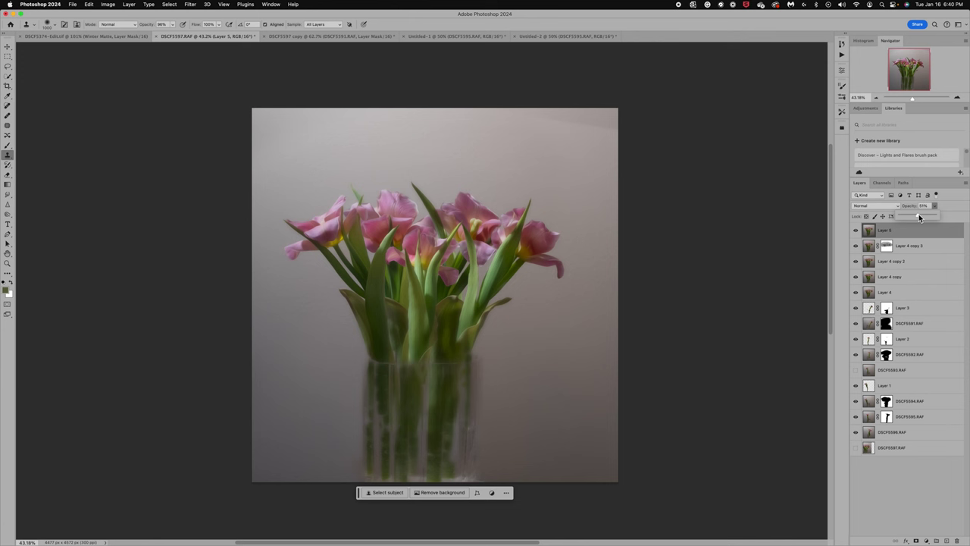
click(540, 127)
click(8, 105)
mouse_move(540, 114)
mouse_down()
mouse_move(626, 119)
mouse_move(610, 125)
mouse_up()
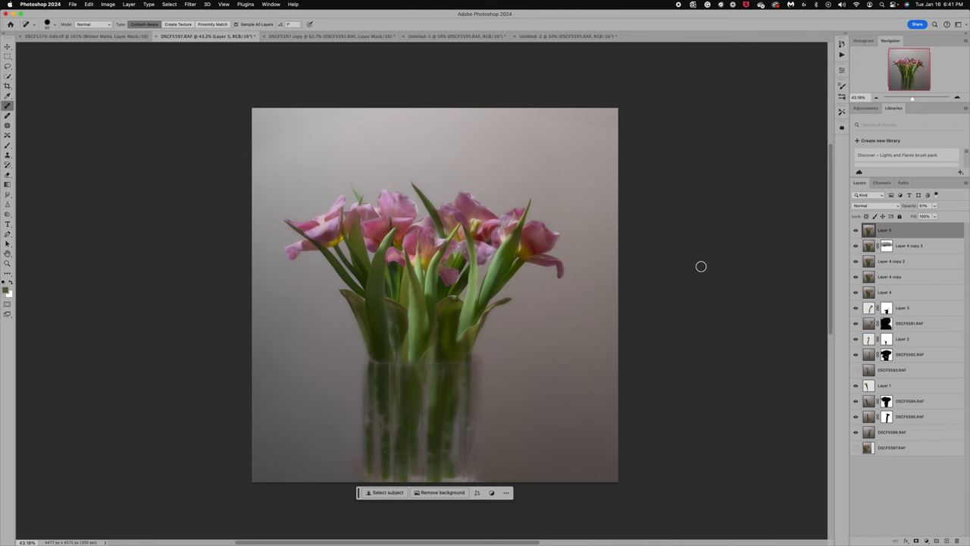
scroll(602, 266, up, 3)
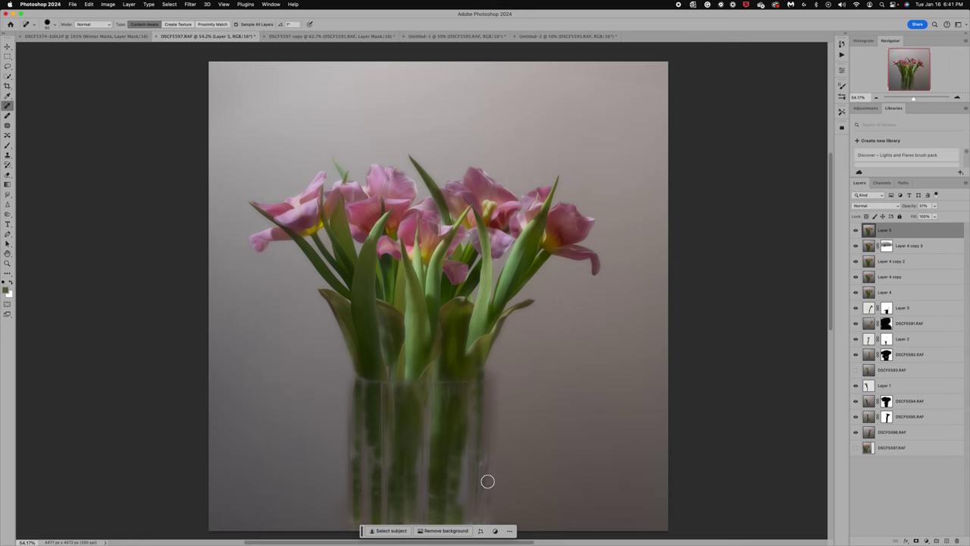
scroll(487, 481, down, 1)
scroll(487, 481, down, 2)
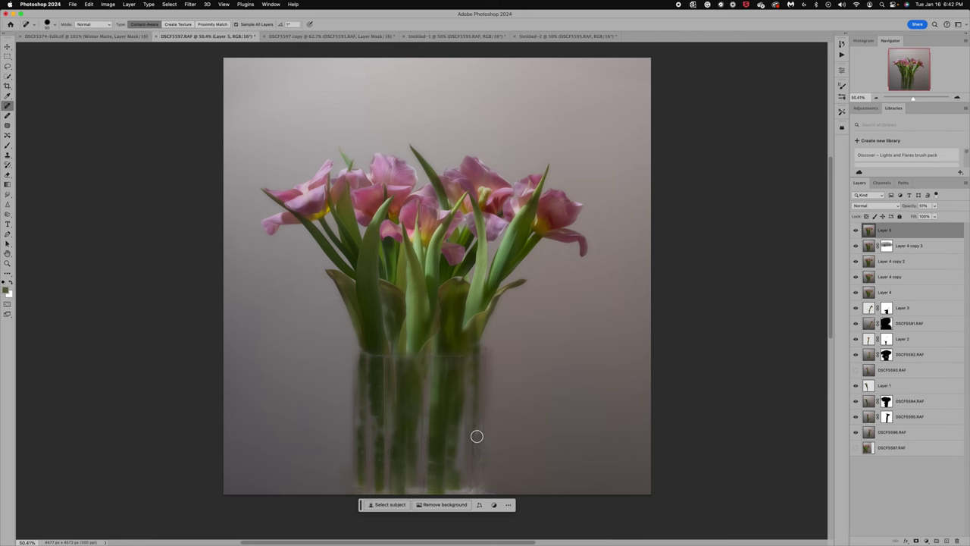
scroll(476, 436, down, 2)
scroll(477, 436, up, 1)
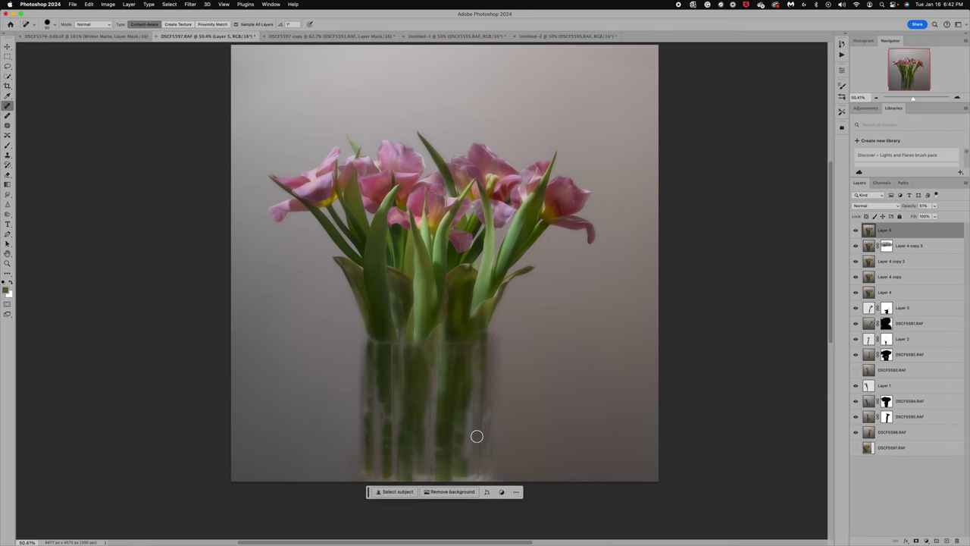
scroll(476, 436, up, 1)
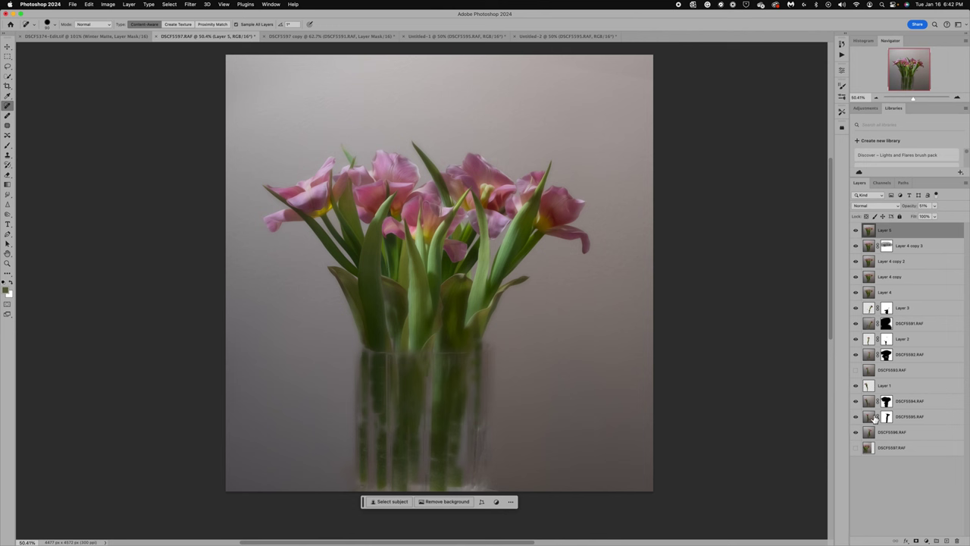
Turn off the DSCF5593.RAF layer's visibility in the Layers panel
click(856, 369)
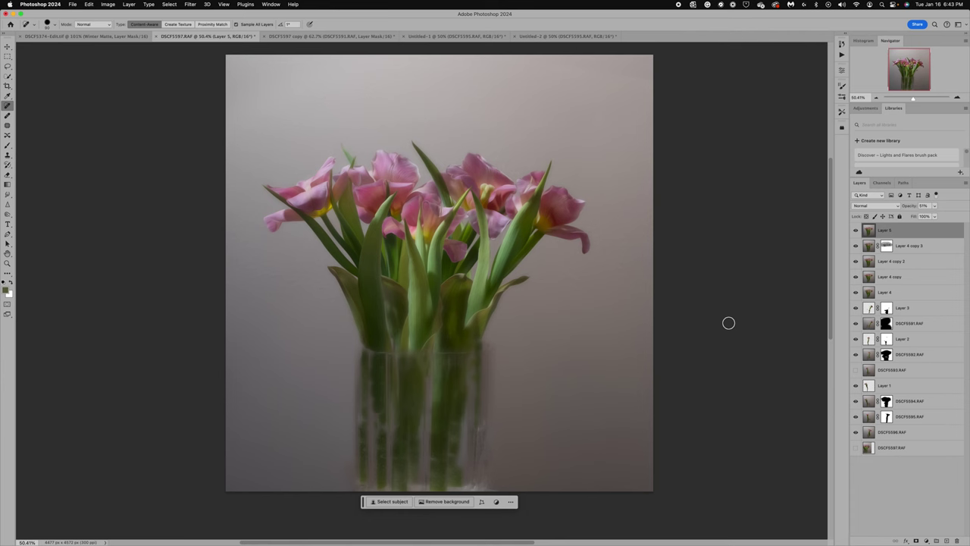
scroll(728, 323, up, 1)
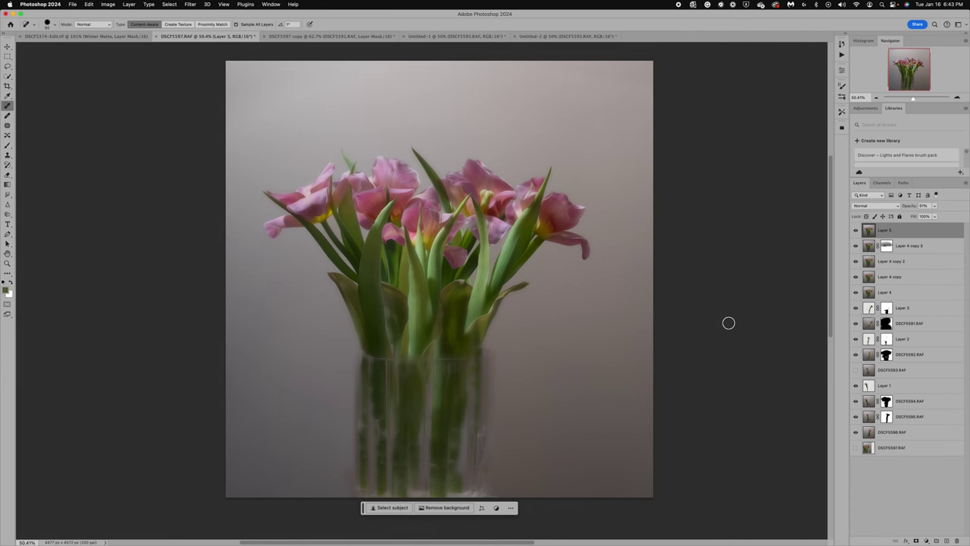